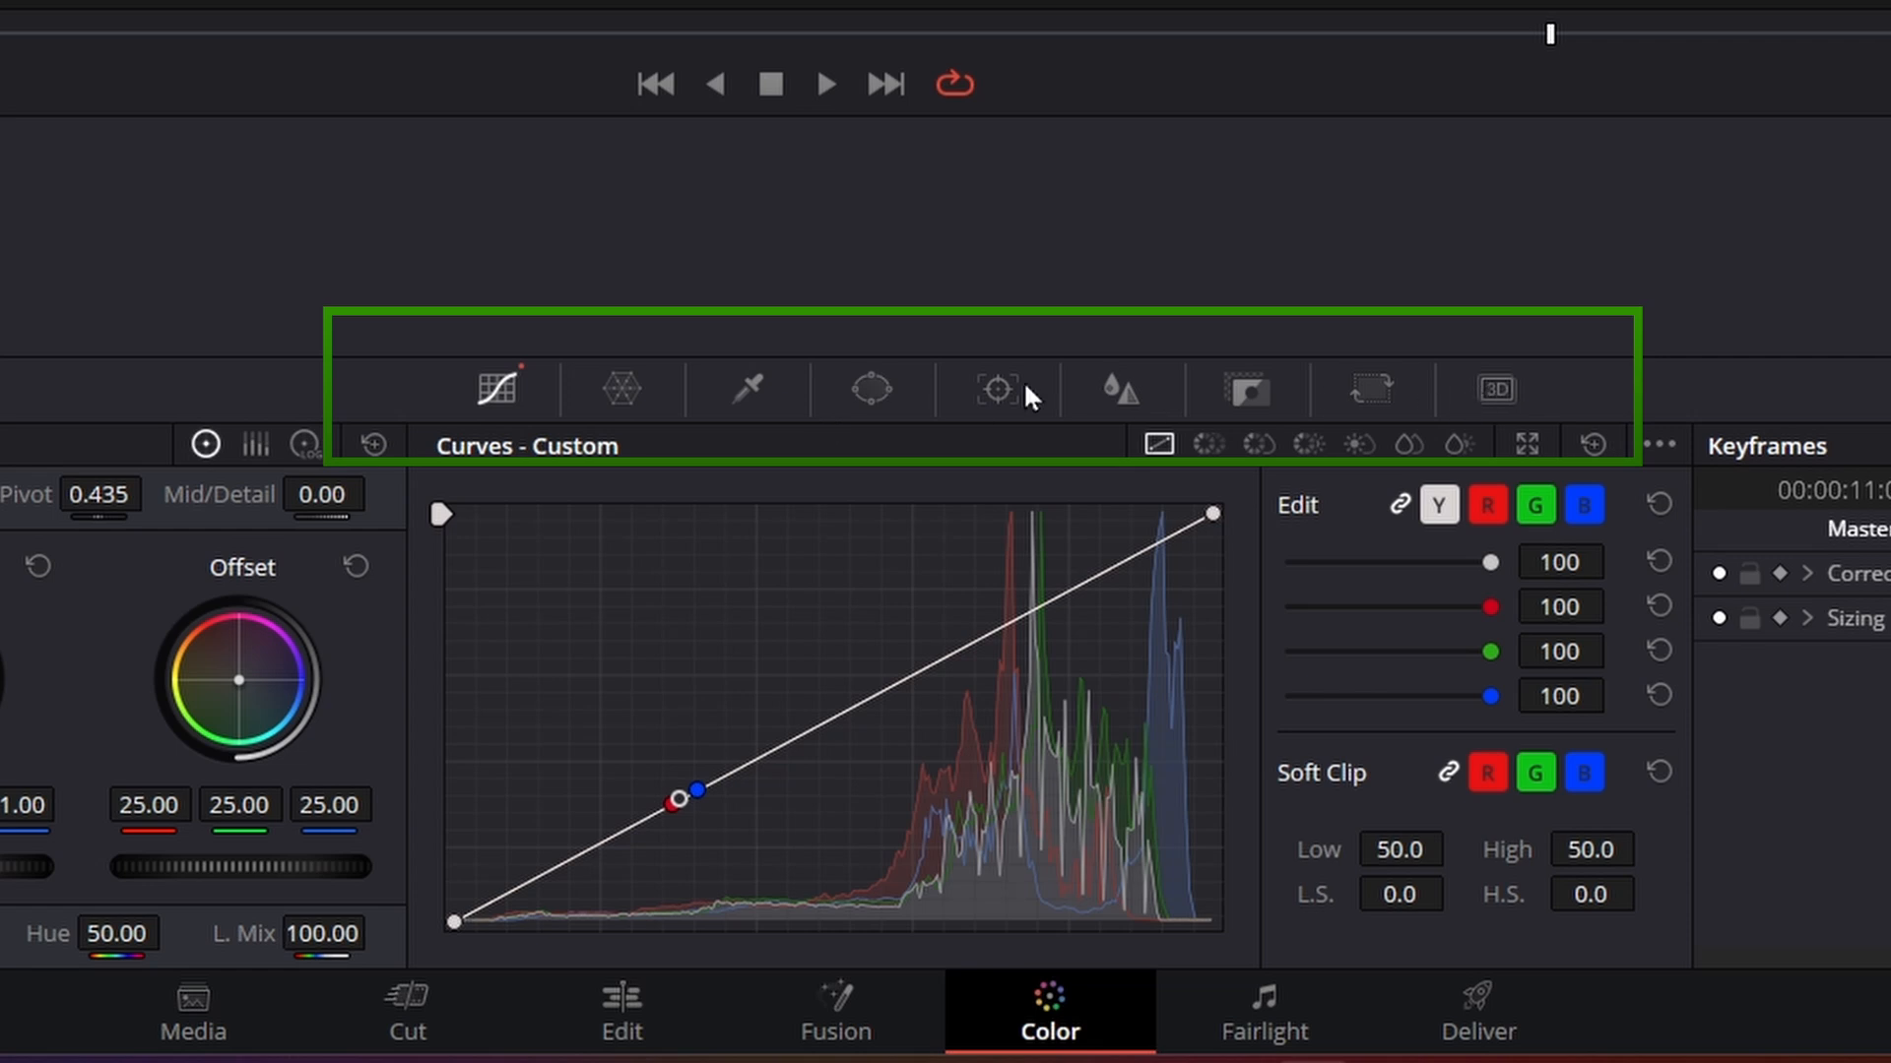
# Step: Draw a closed four-point Curve window around the rear licence plate of the car
pyautogui.click(876, 389)
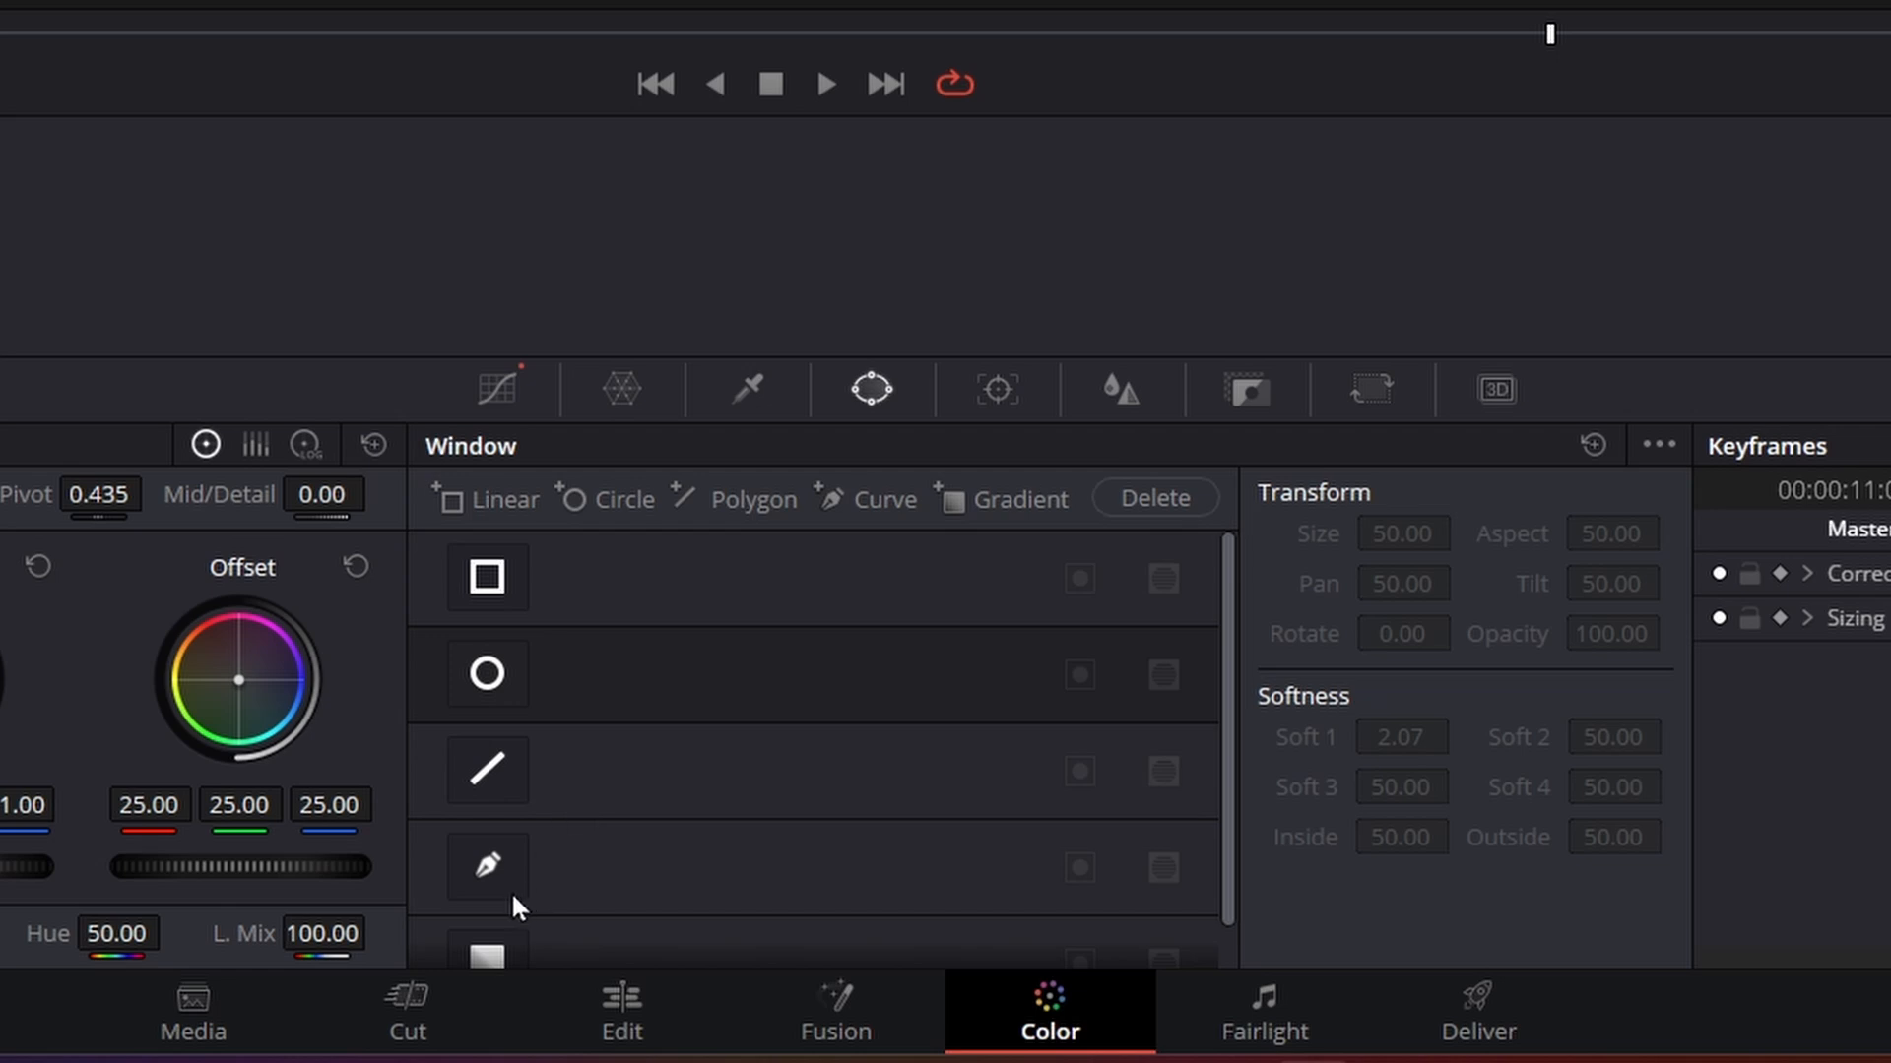
pyautogui.click(489, 866)
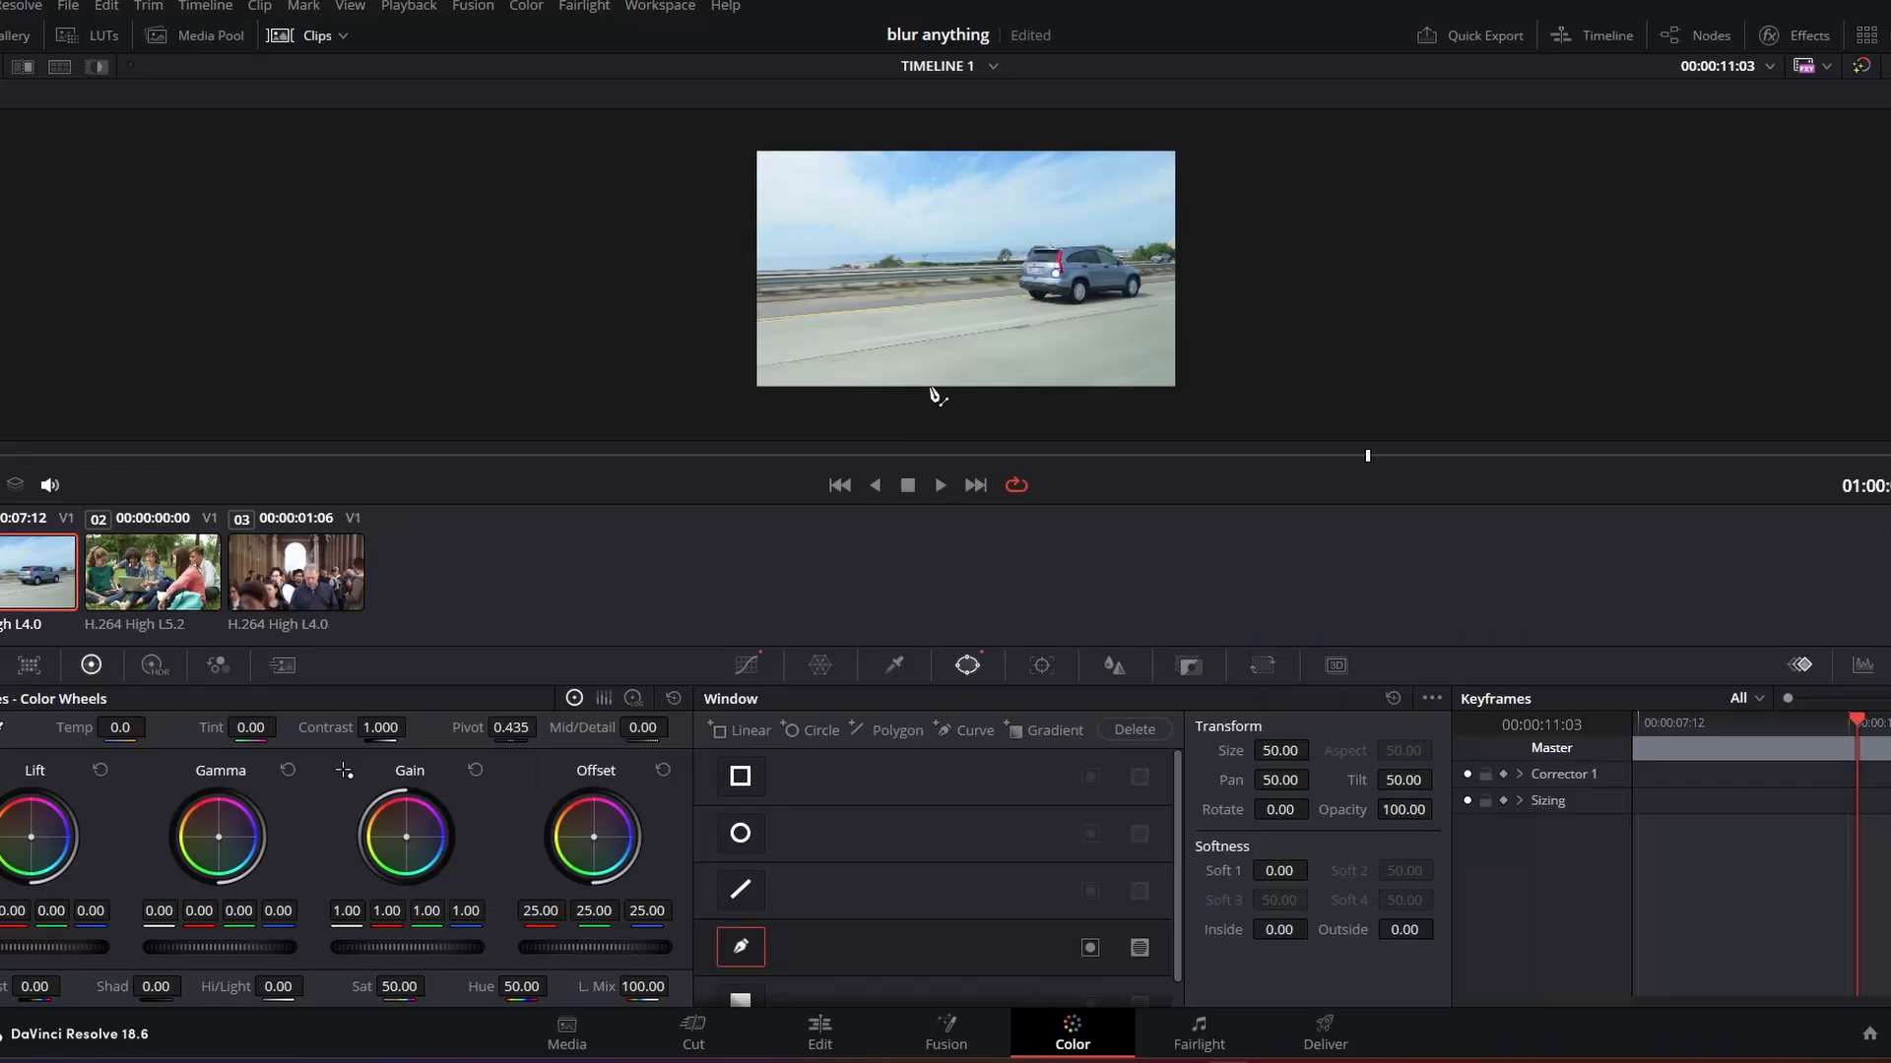
pyautogui.scroll(4, 985, 293)
pyautogui.scroll(-1, 985, 293)
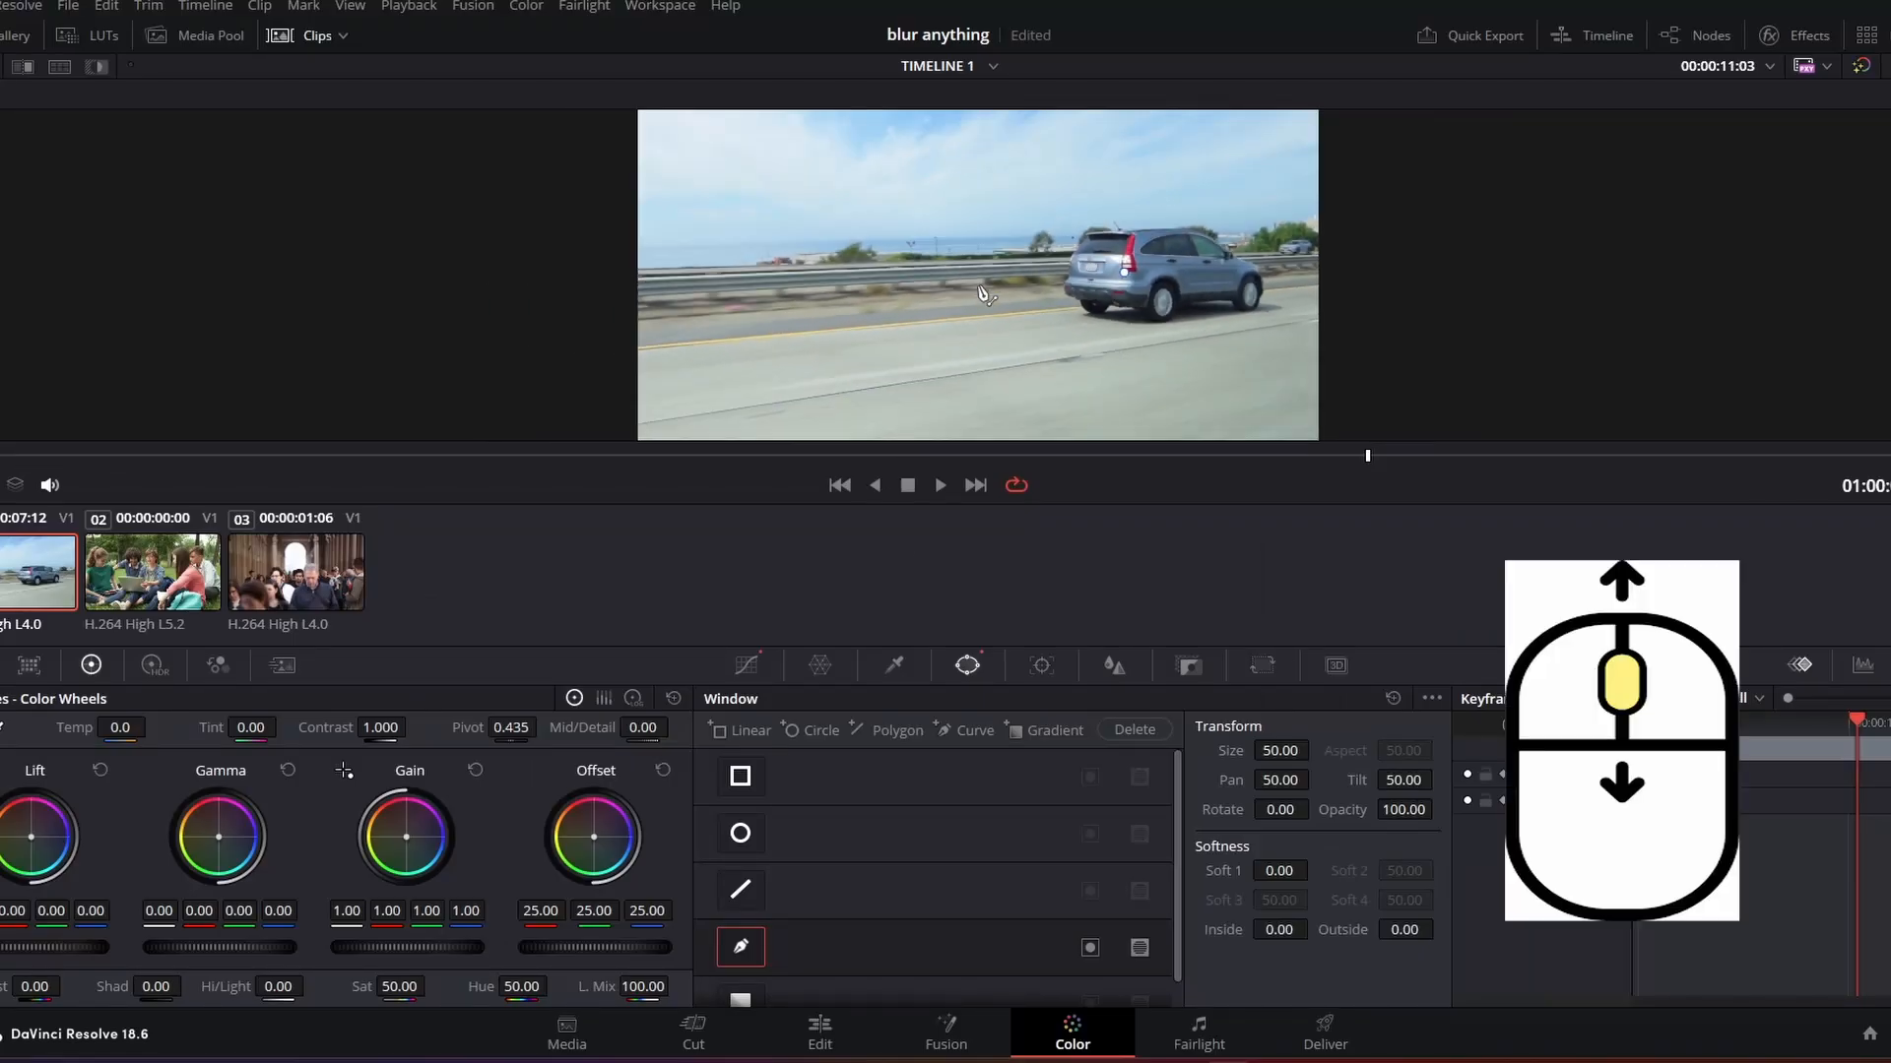
pyautogui.scroll(3, 984, 293)
pyautogui.scroll(-2, 985, 293)
pyautogui.scroll(5, 896, 258)
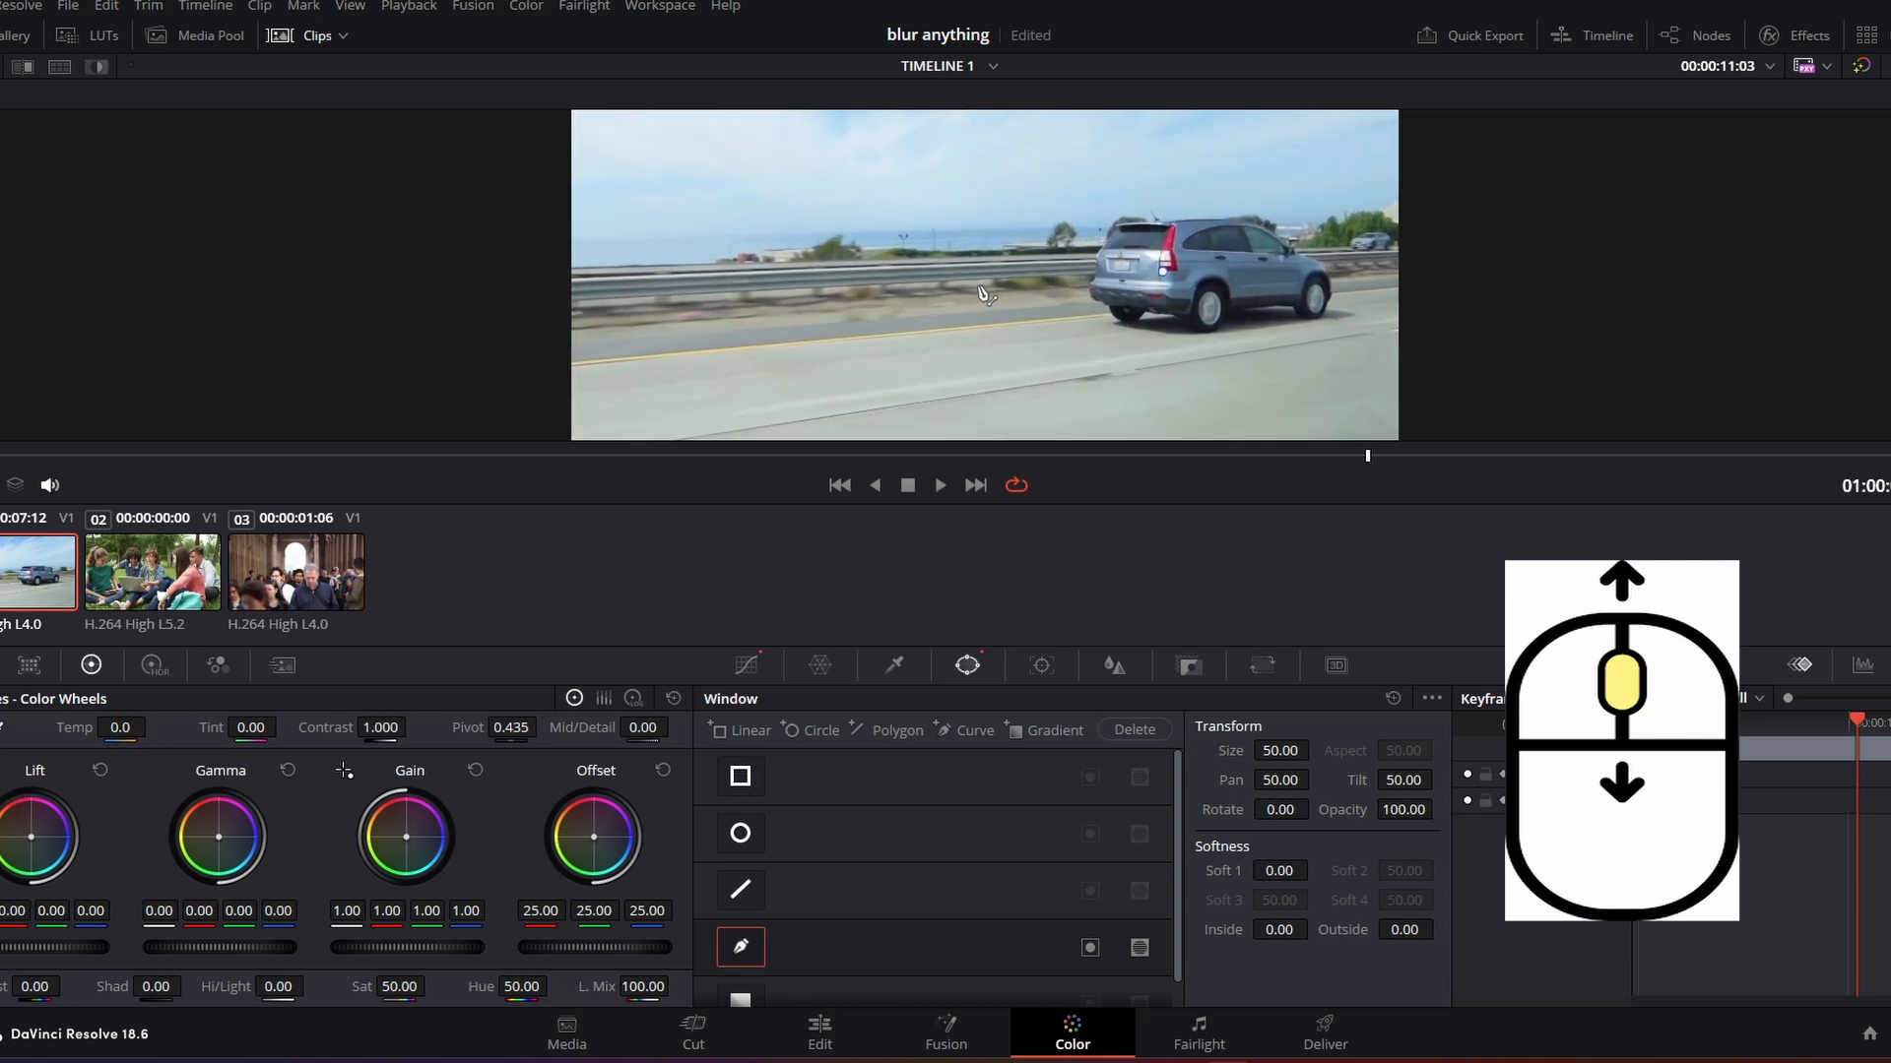
pyautogui.scroll(2, 896, 258)
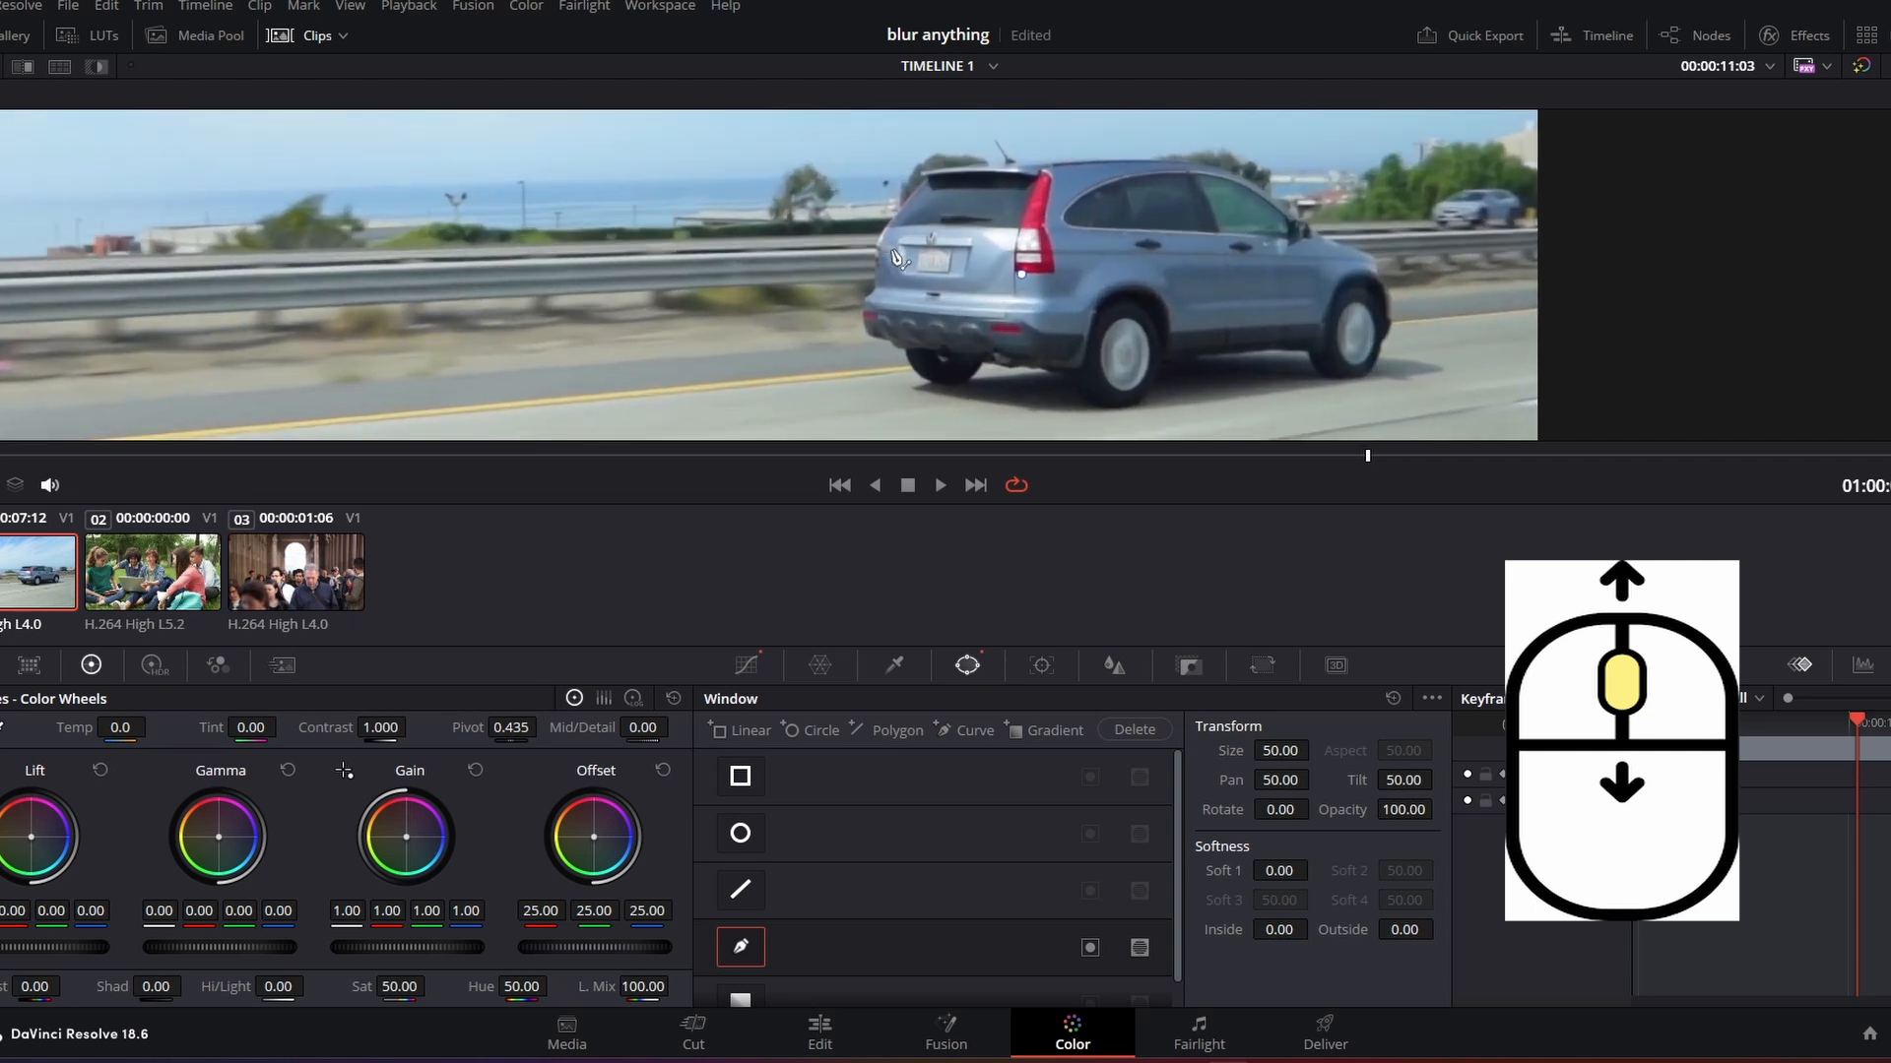
pyautogui.moveTo(896, 258); pyautogui.dragTo(962, 278)
pyautogui.scroll(3, 853, 279)
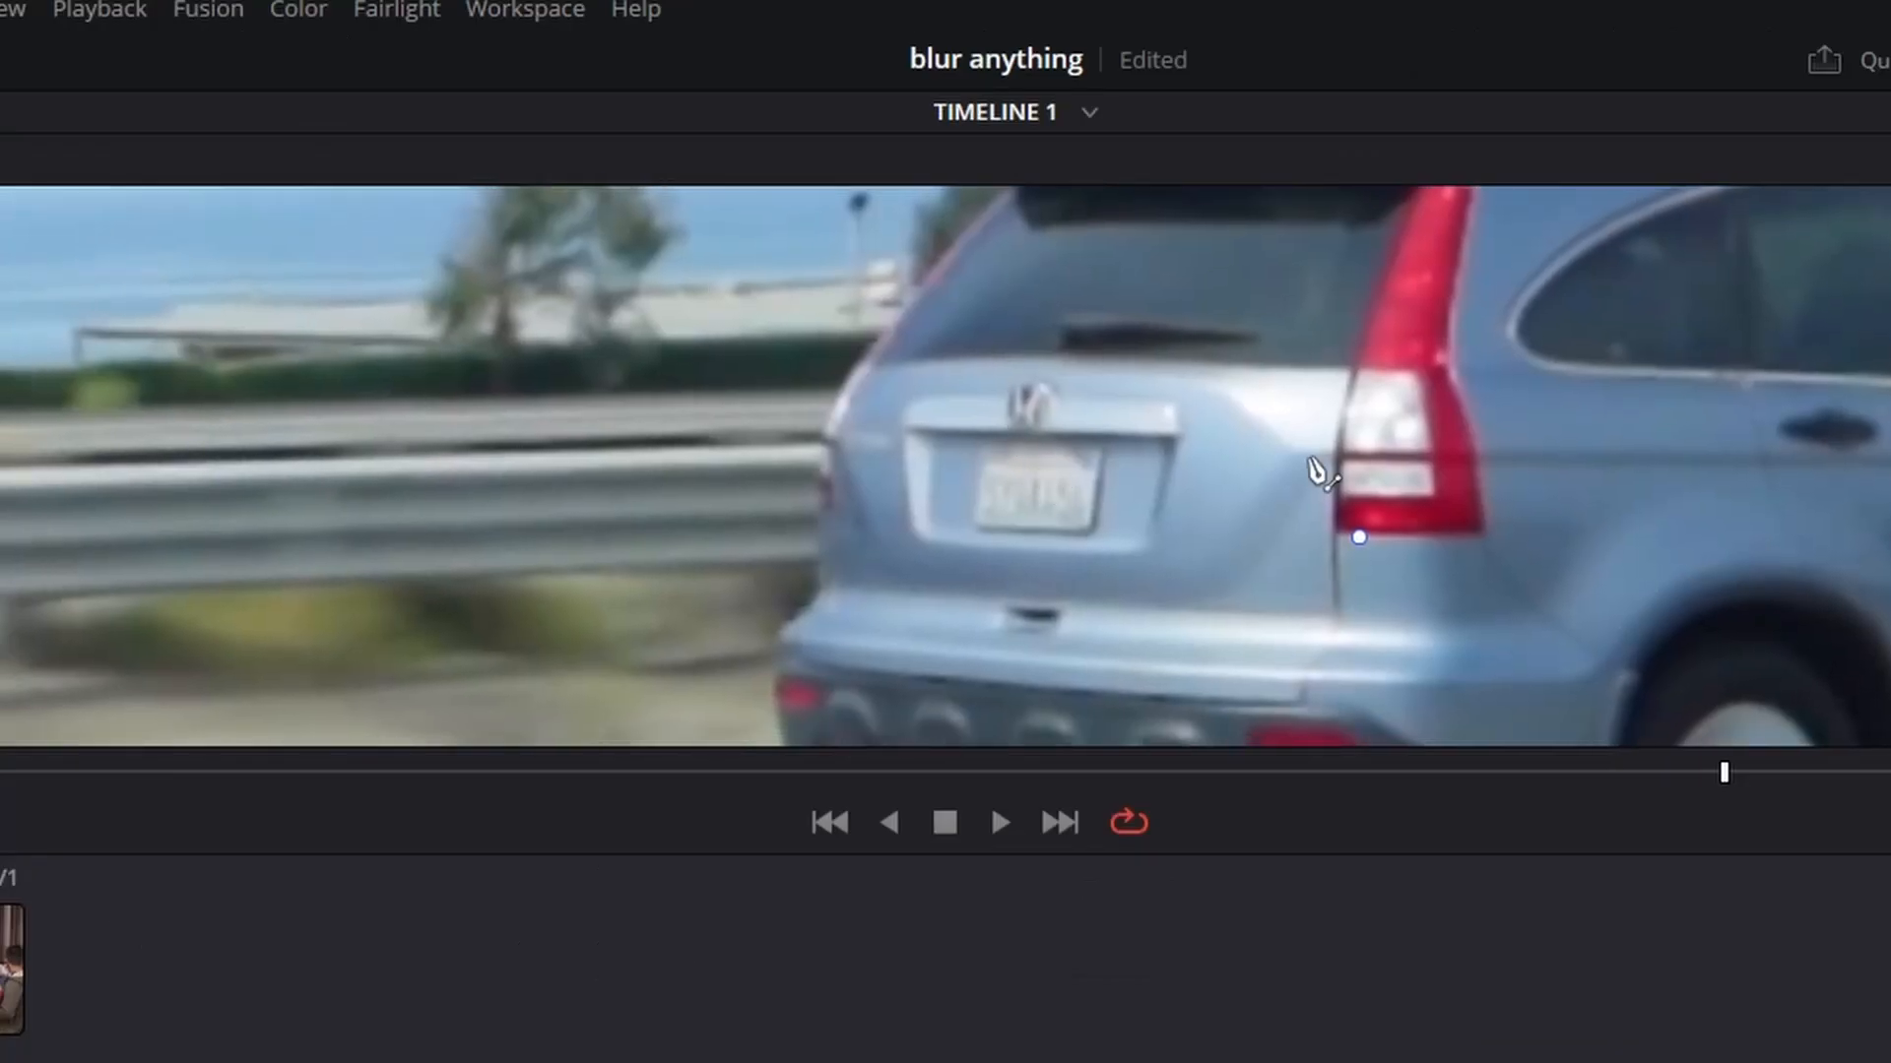
pyautogui.click(976, 442)
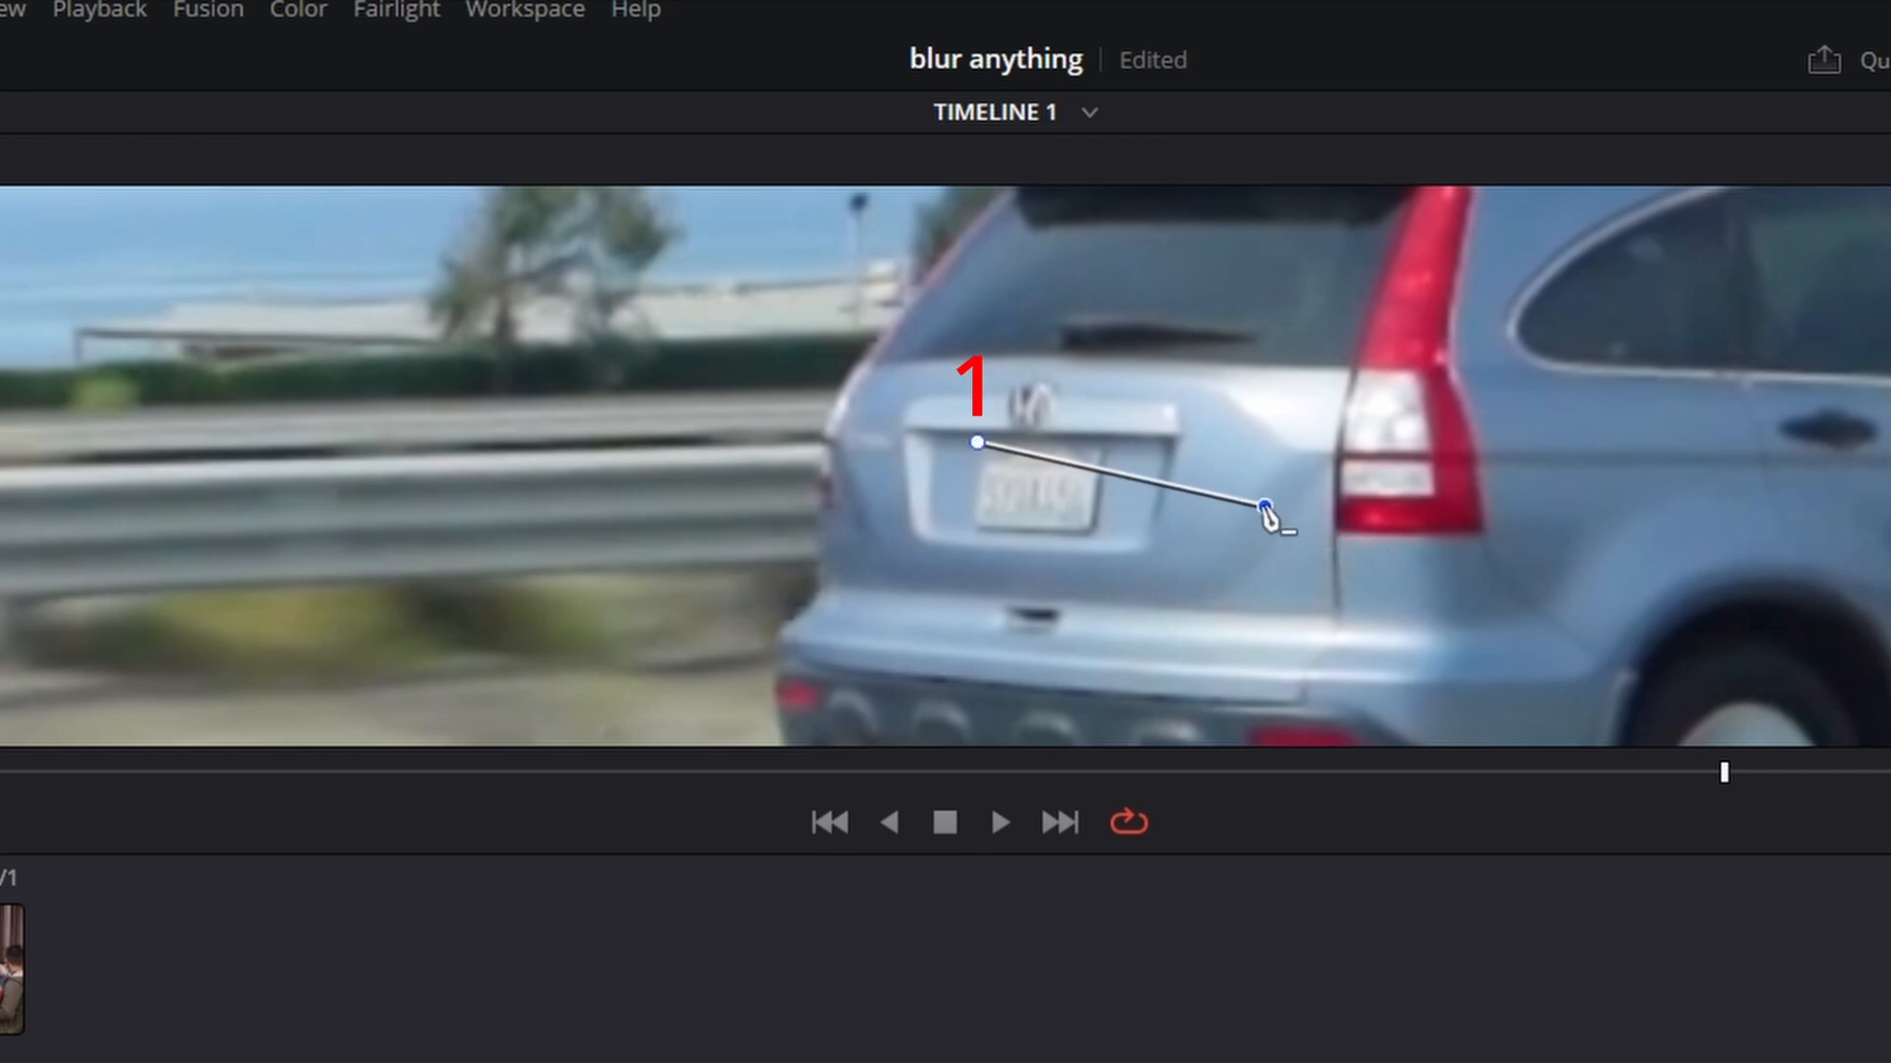
pyautogui.click(1107, 448)
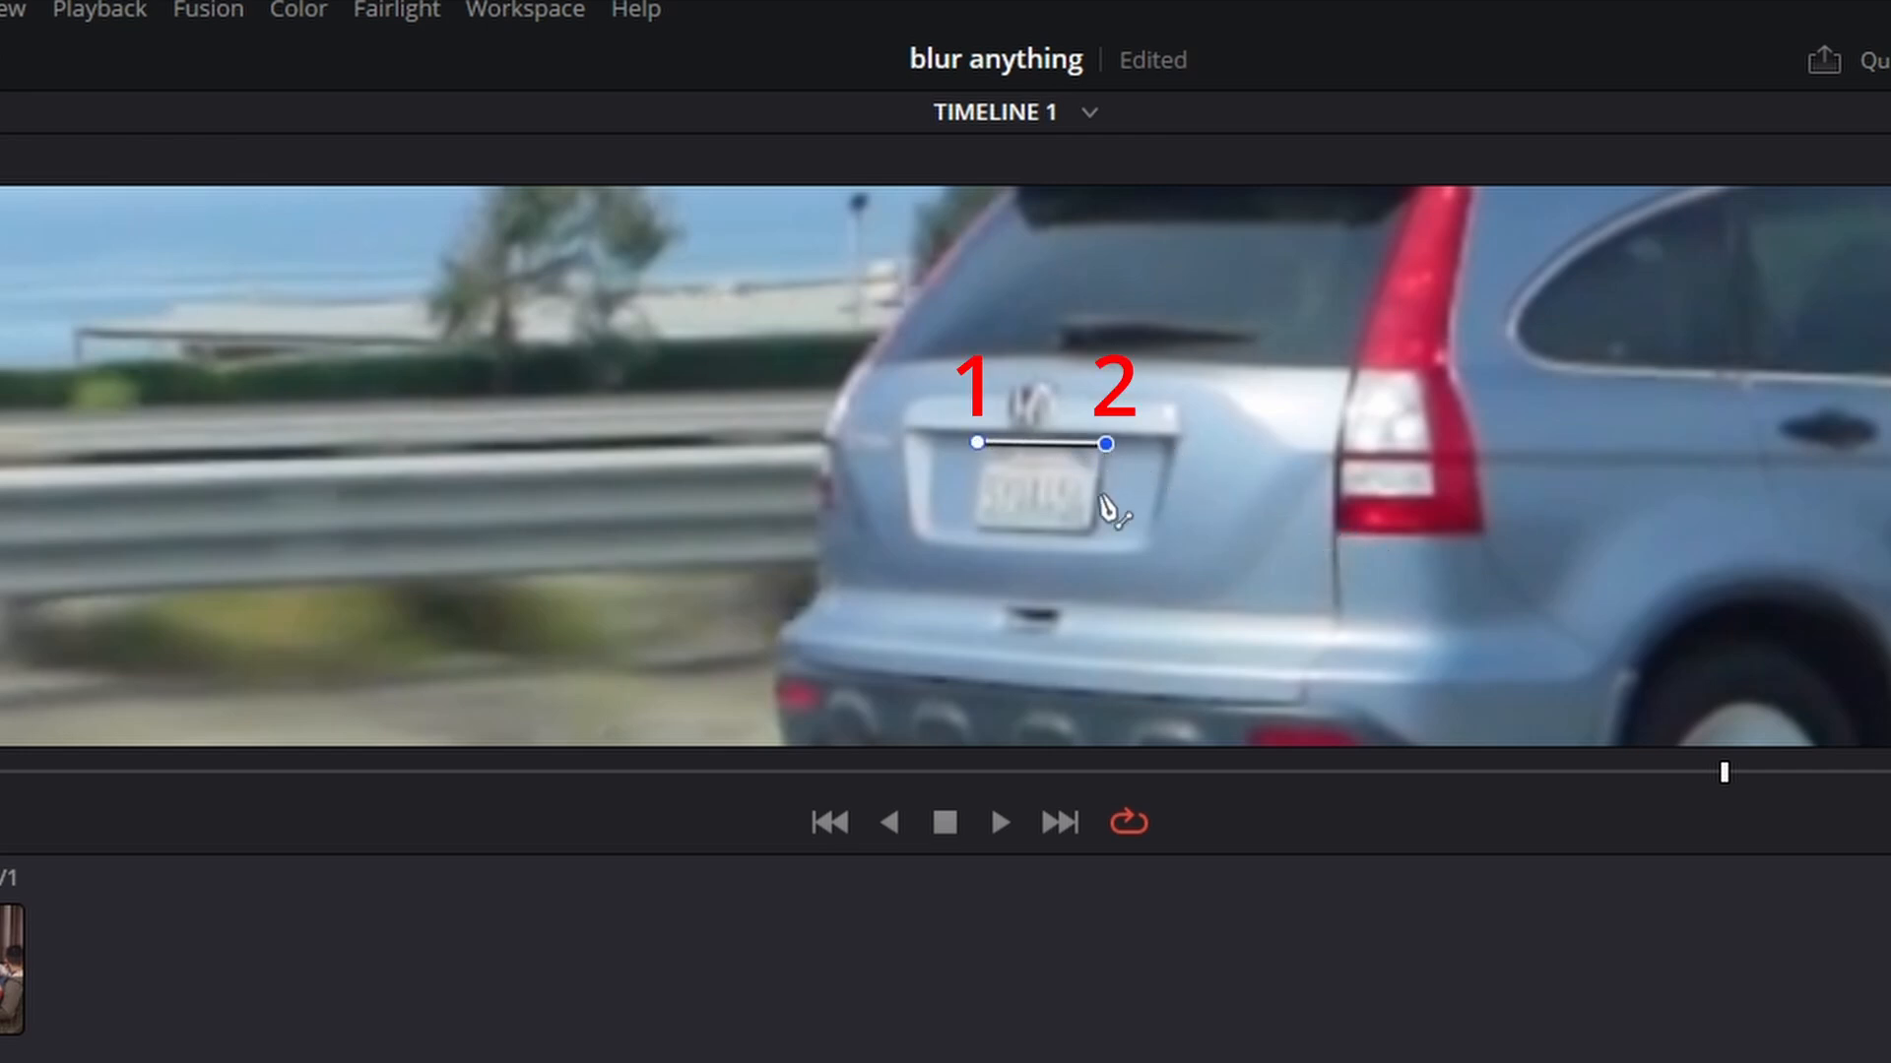
pyautogui.click(1086, 534)
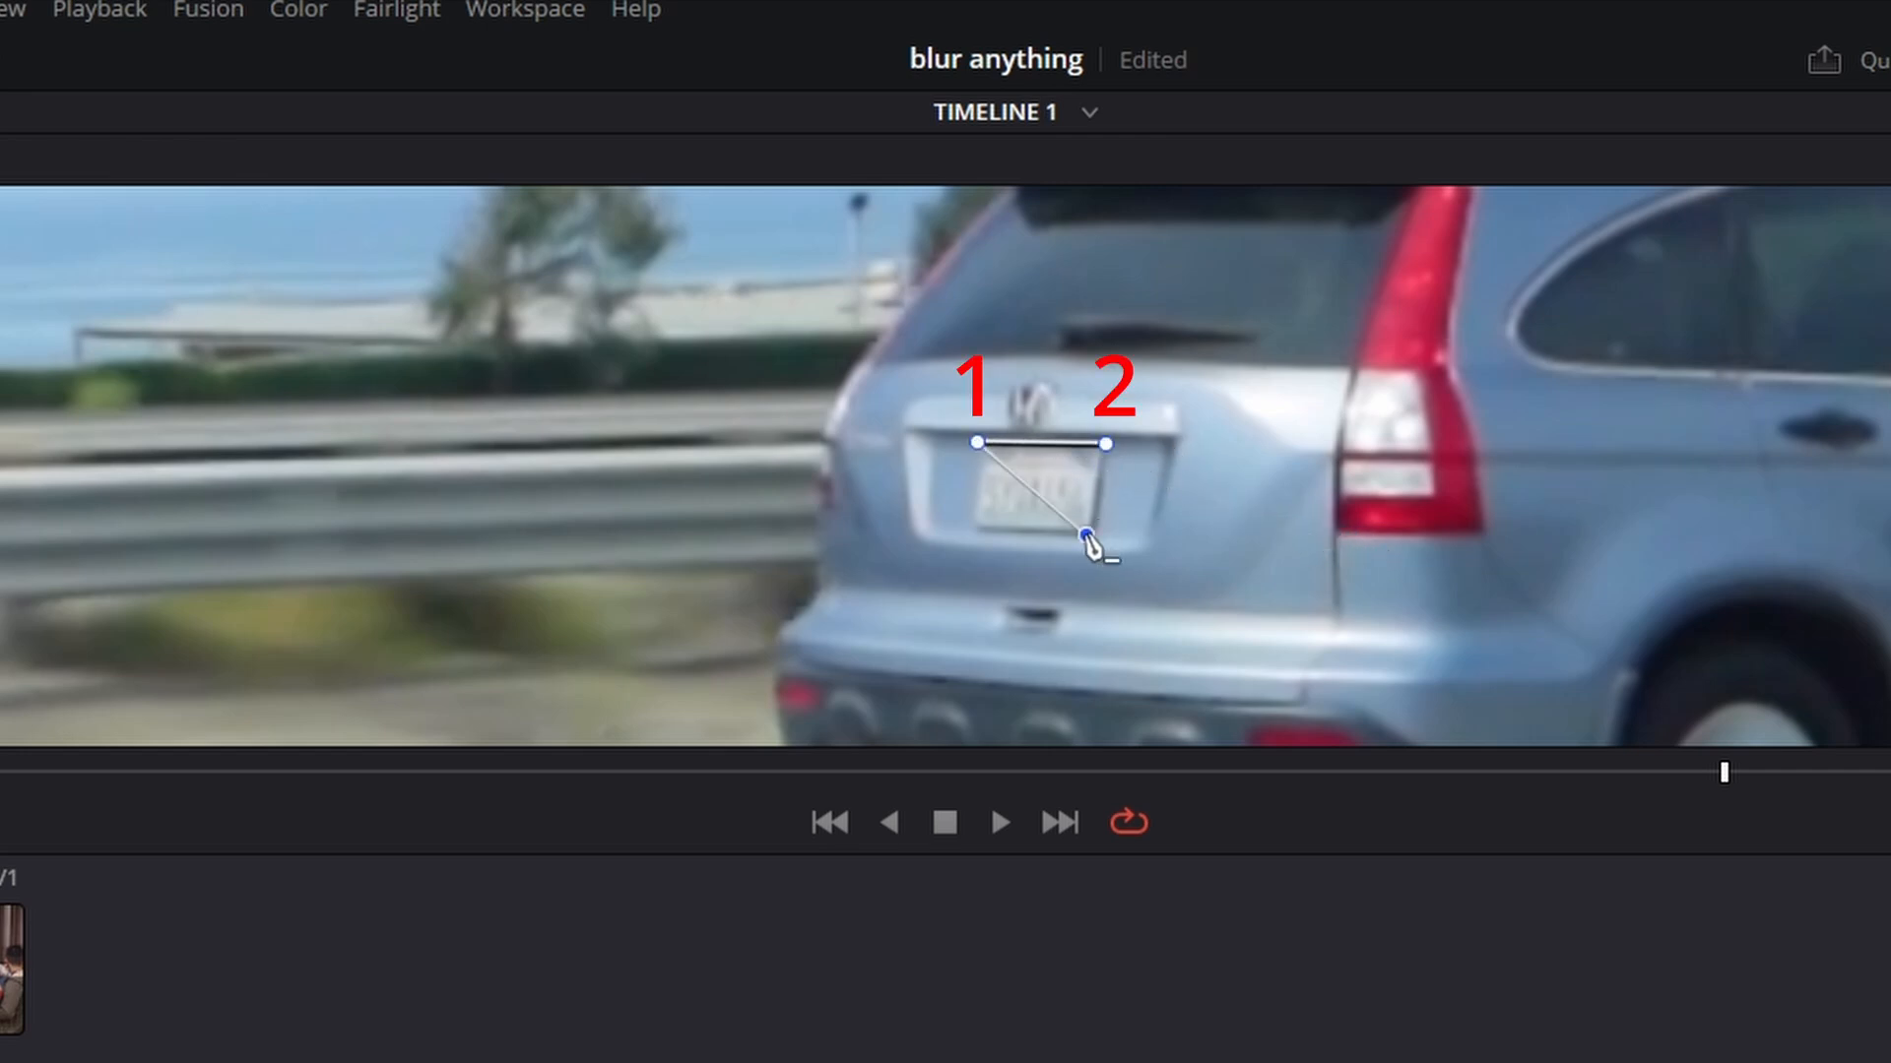
pyautogui.click(968, 527)
pyautogui.click(1093, 530)
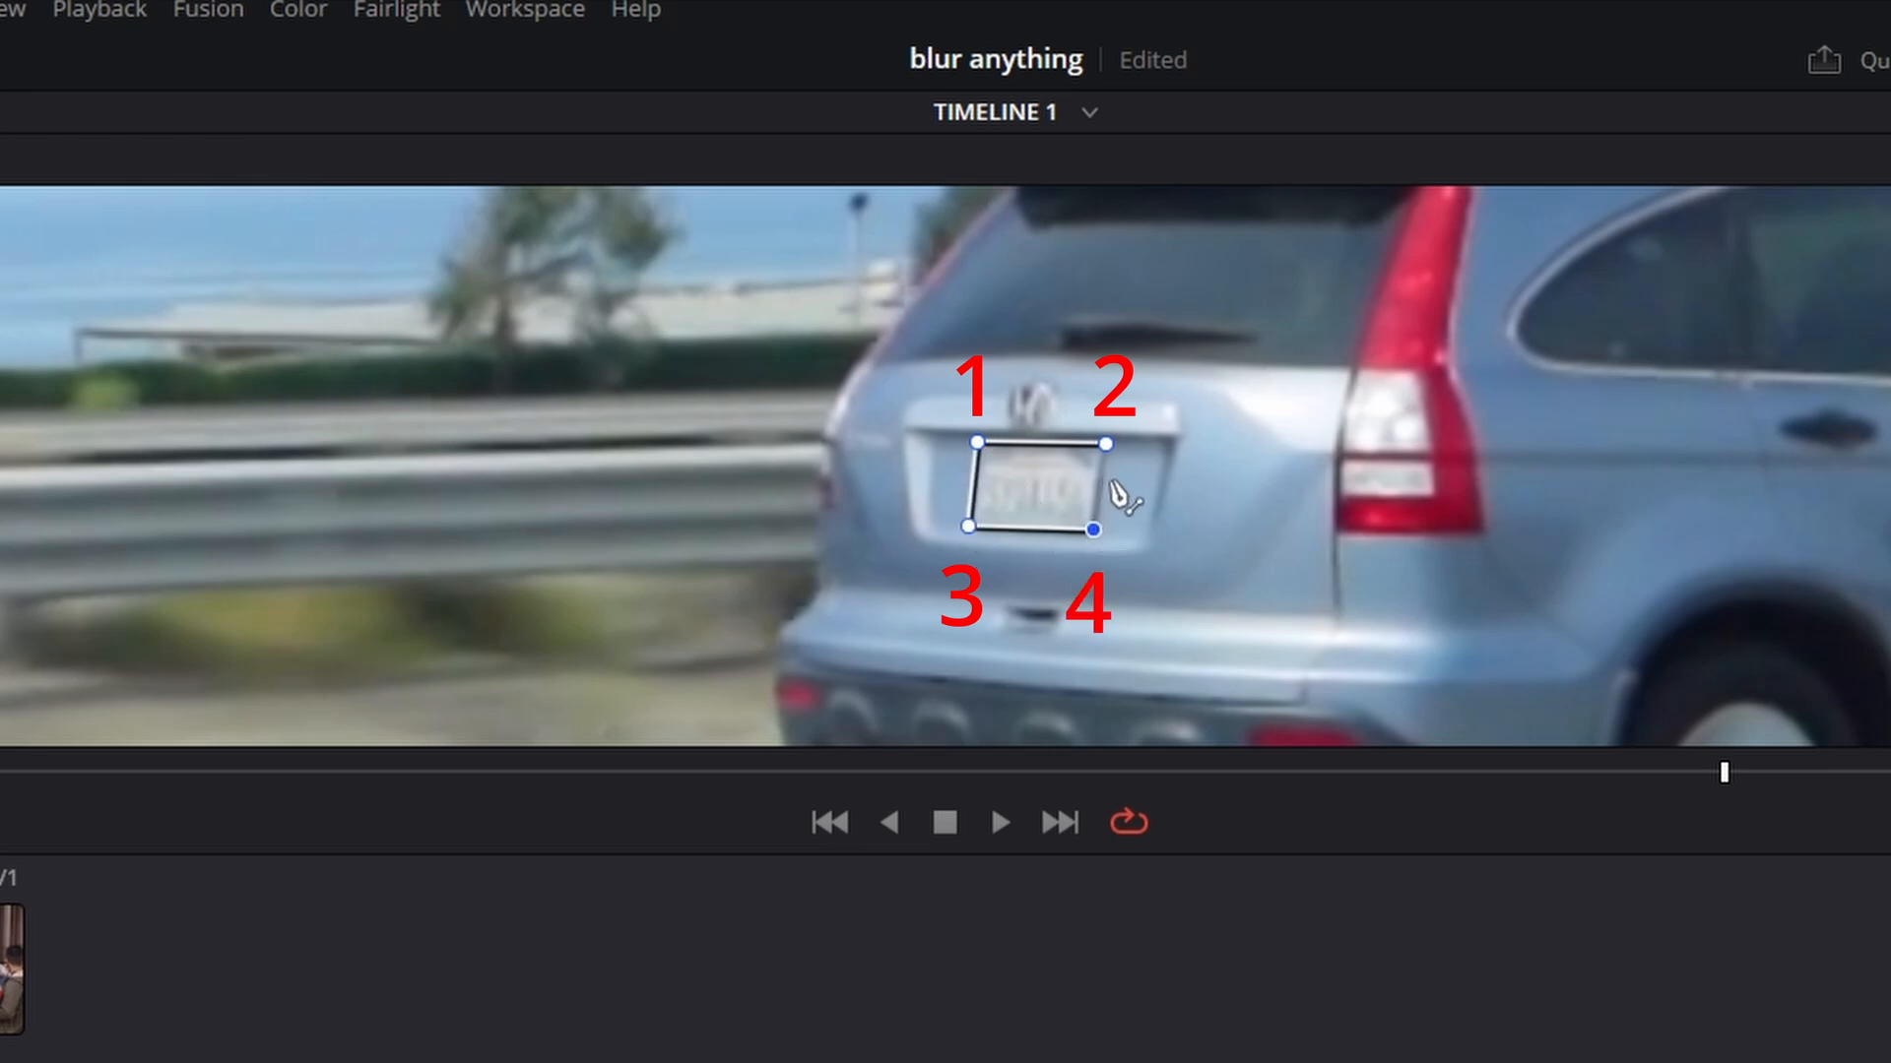
pyautogui.click(1106, 444)
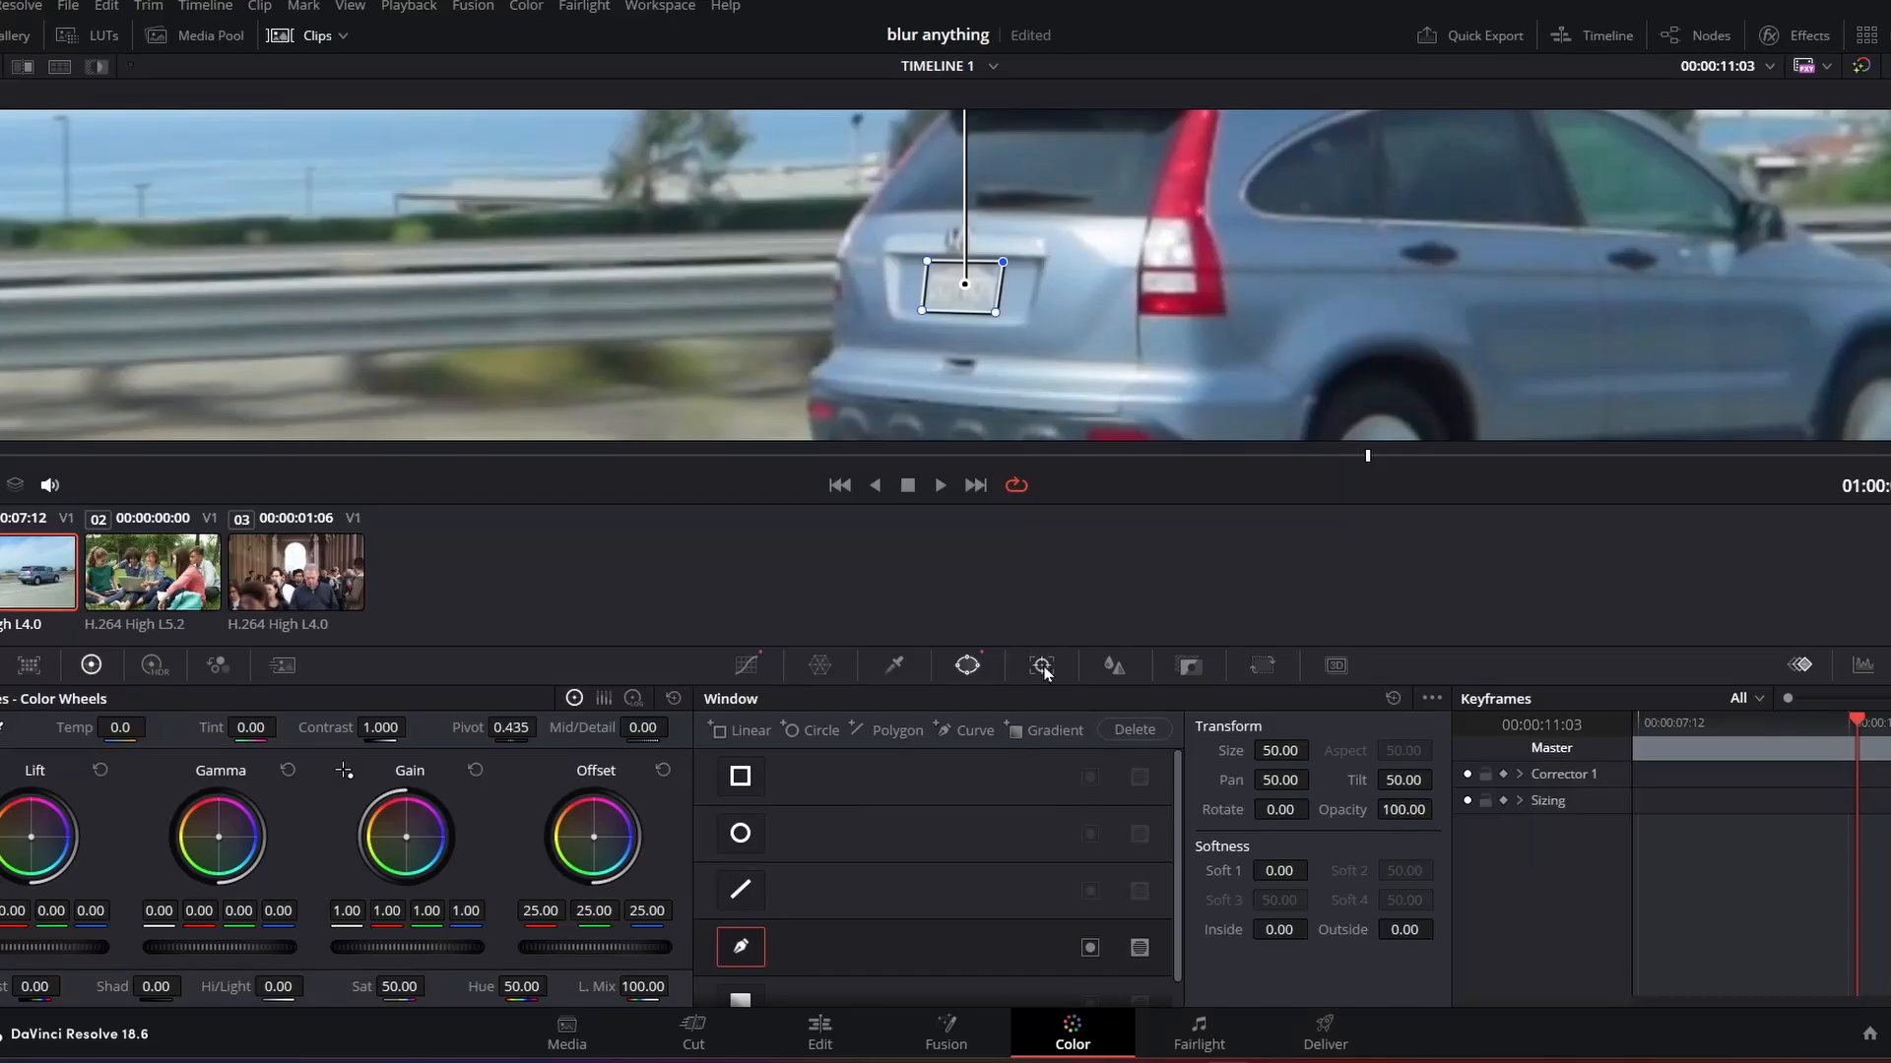
# Step: Track the licence plate window forward through the clip and move its right-hand corner points outward to cover the plate
pyautogui.click(1043, 667)
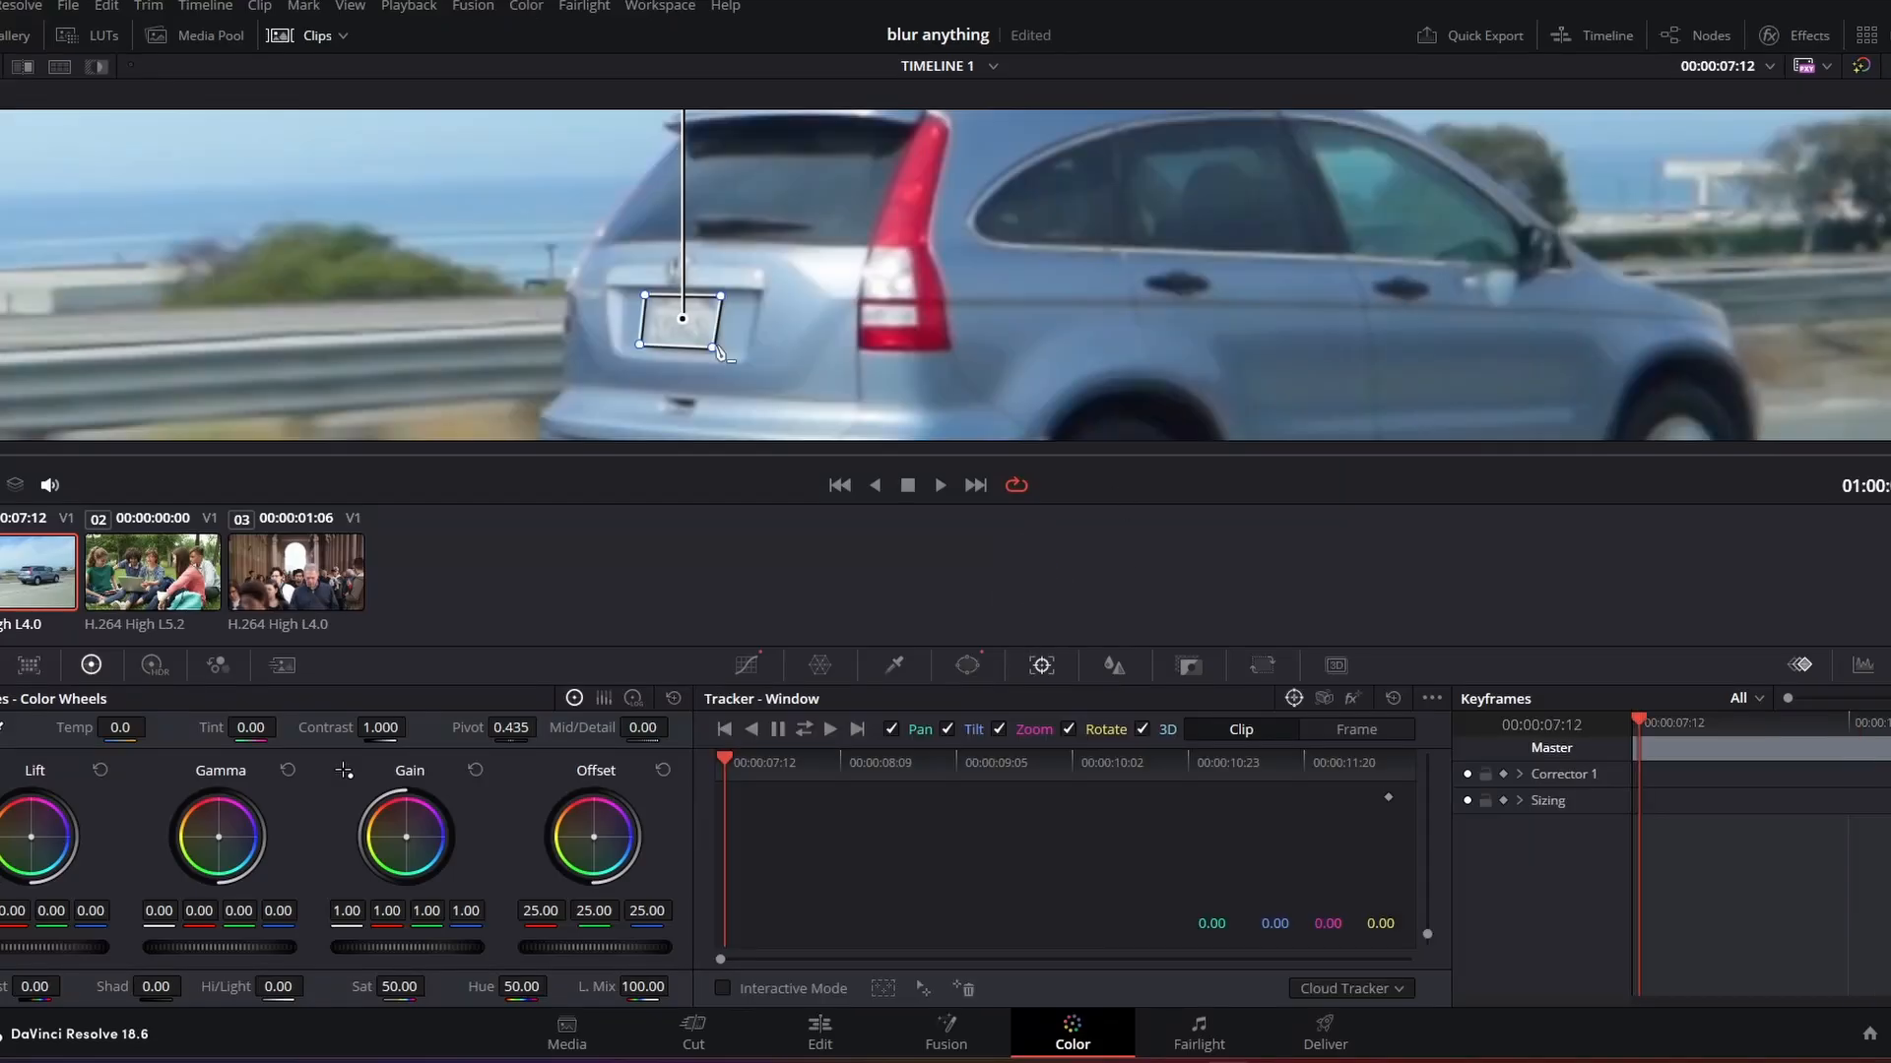
pyautogui.click(823, 731)
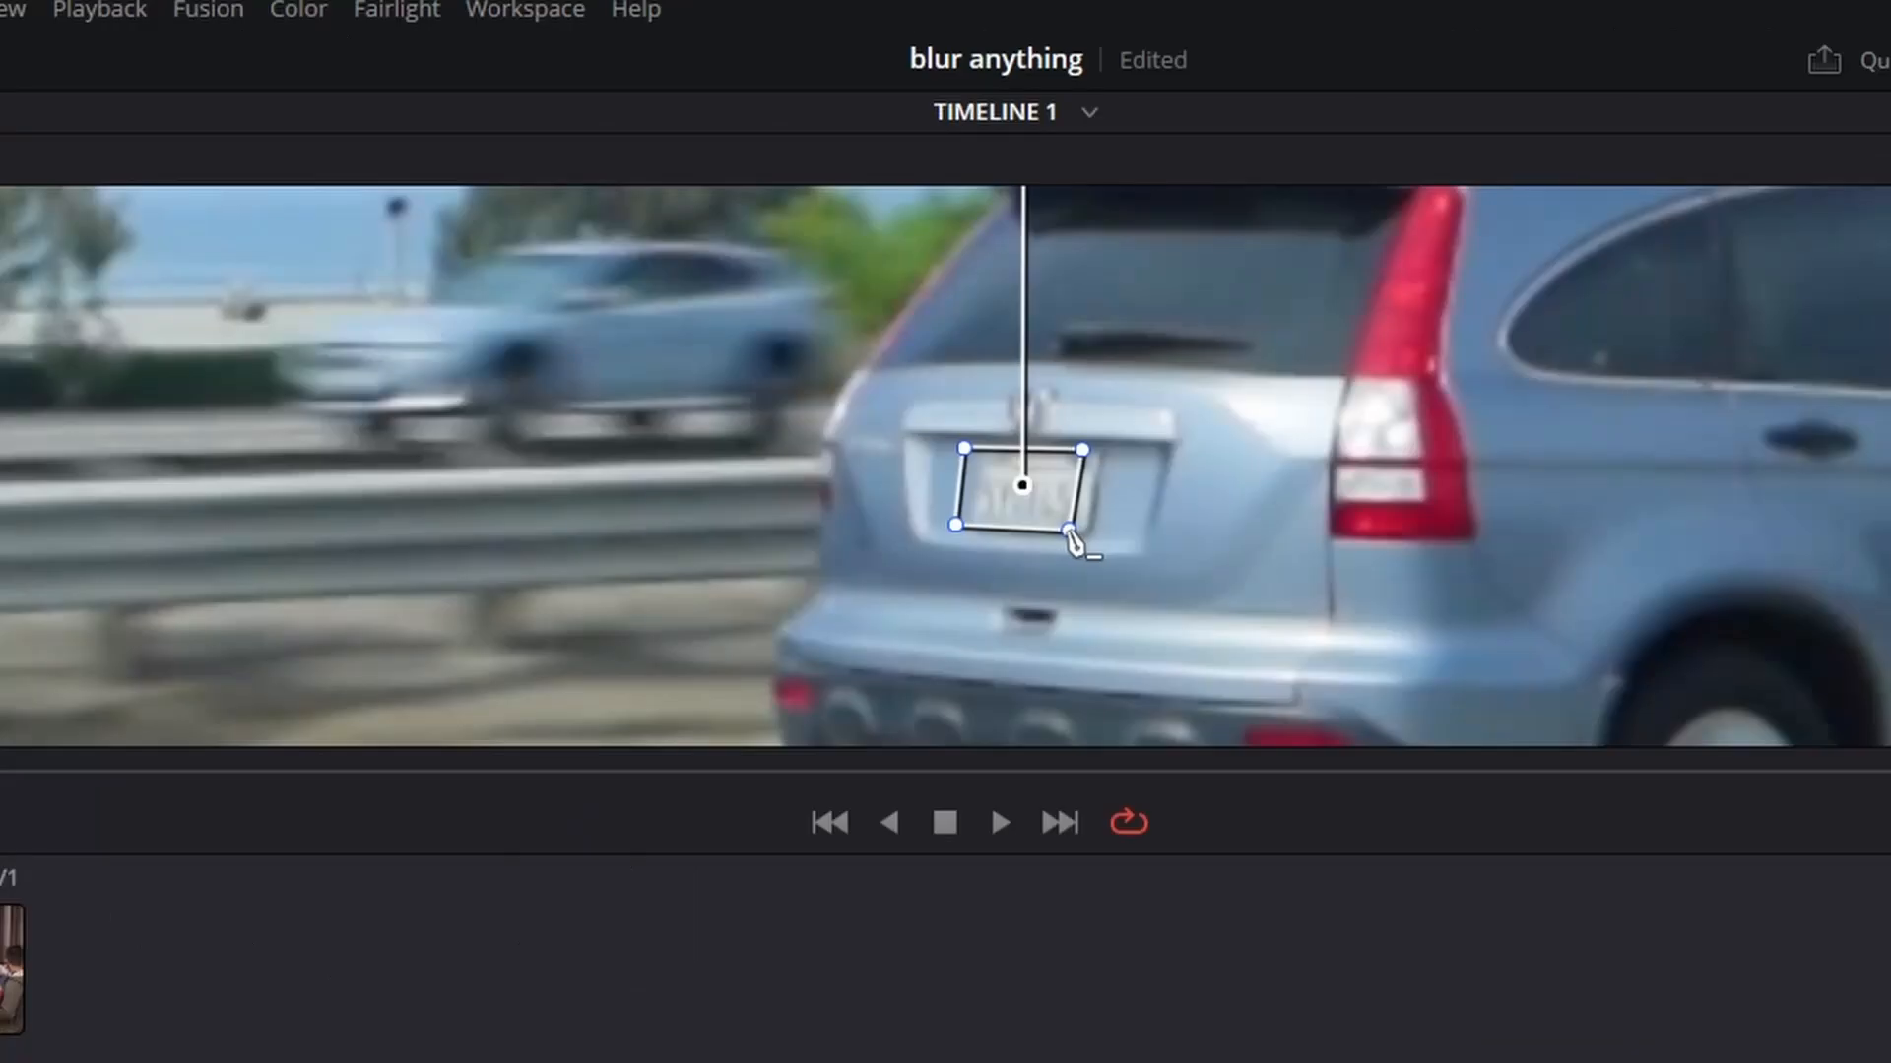
pyautogui.moveTo(981, 313); pyautogui.dragTo(991, 315)
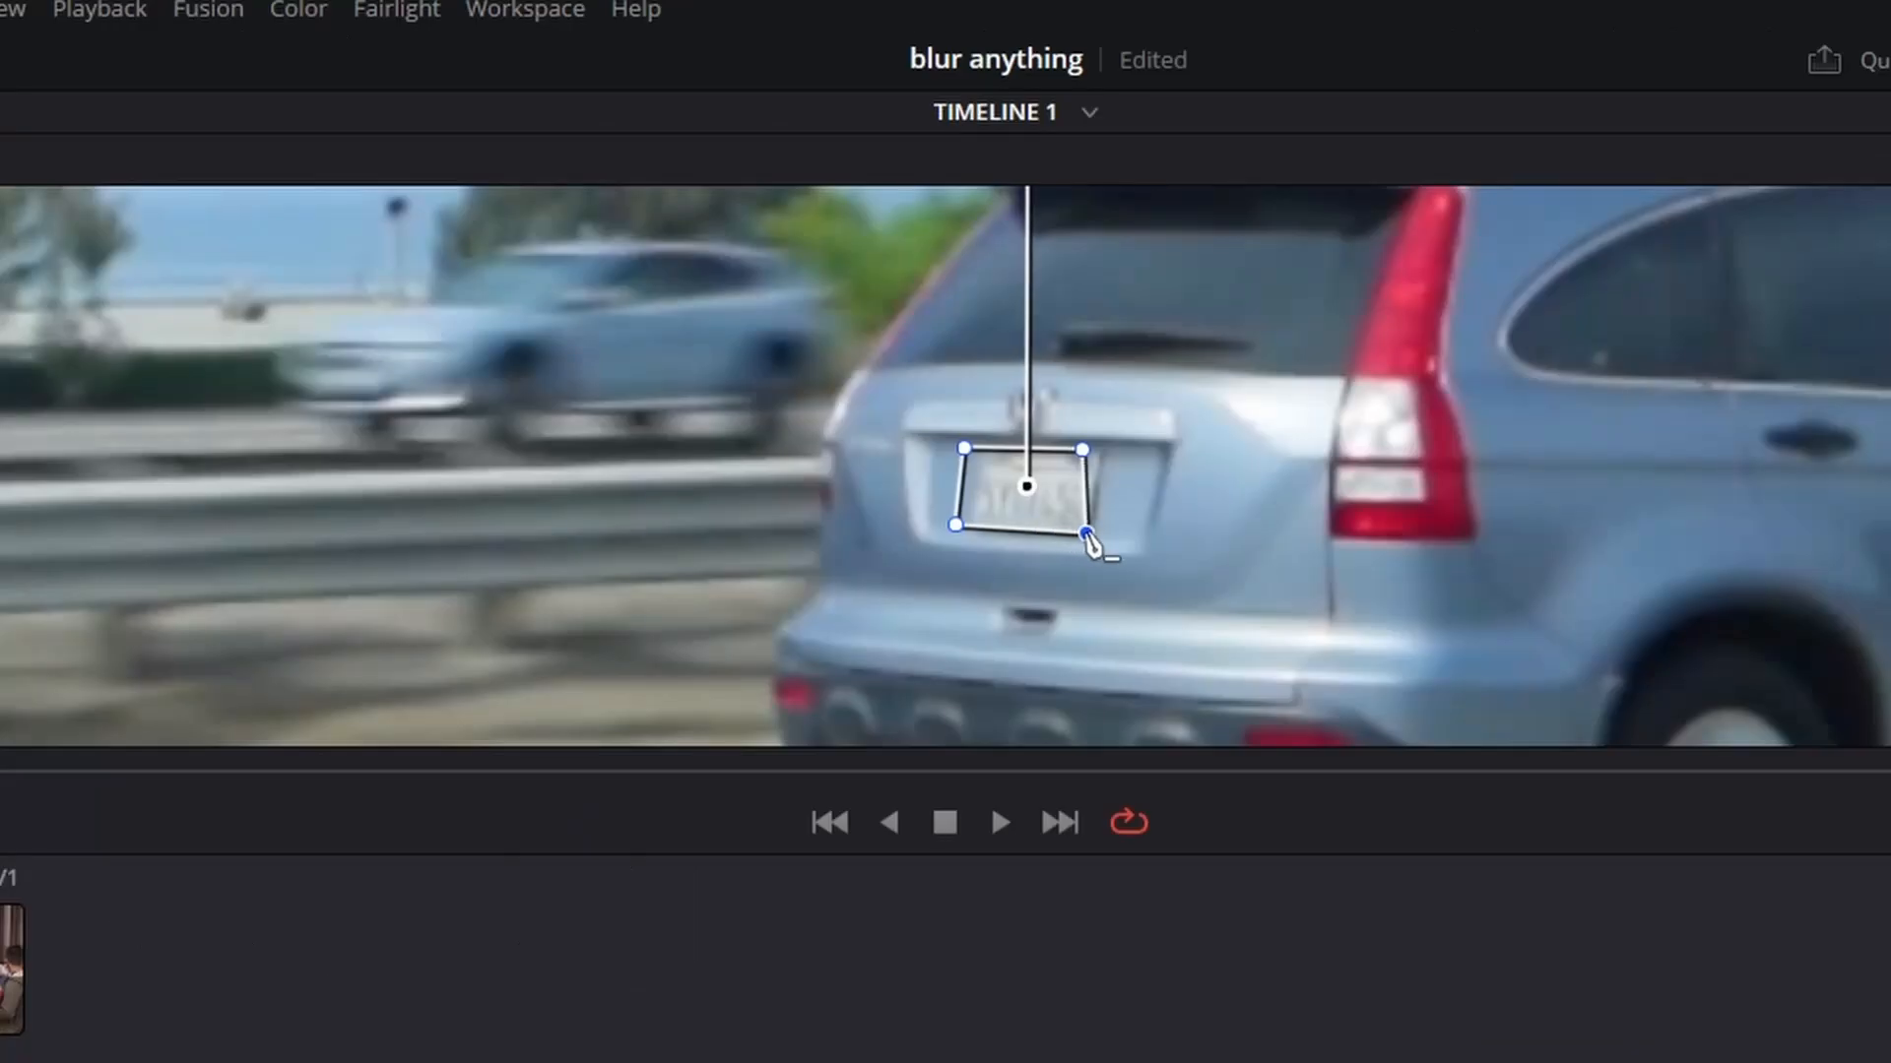
pyautogui.moveTo(1085, 459); pyautogui.dragTo(1107, 462)
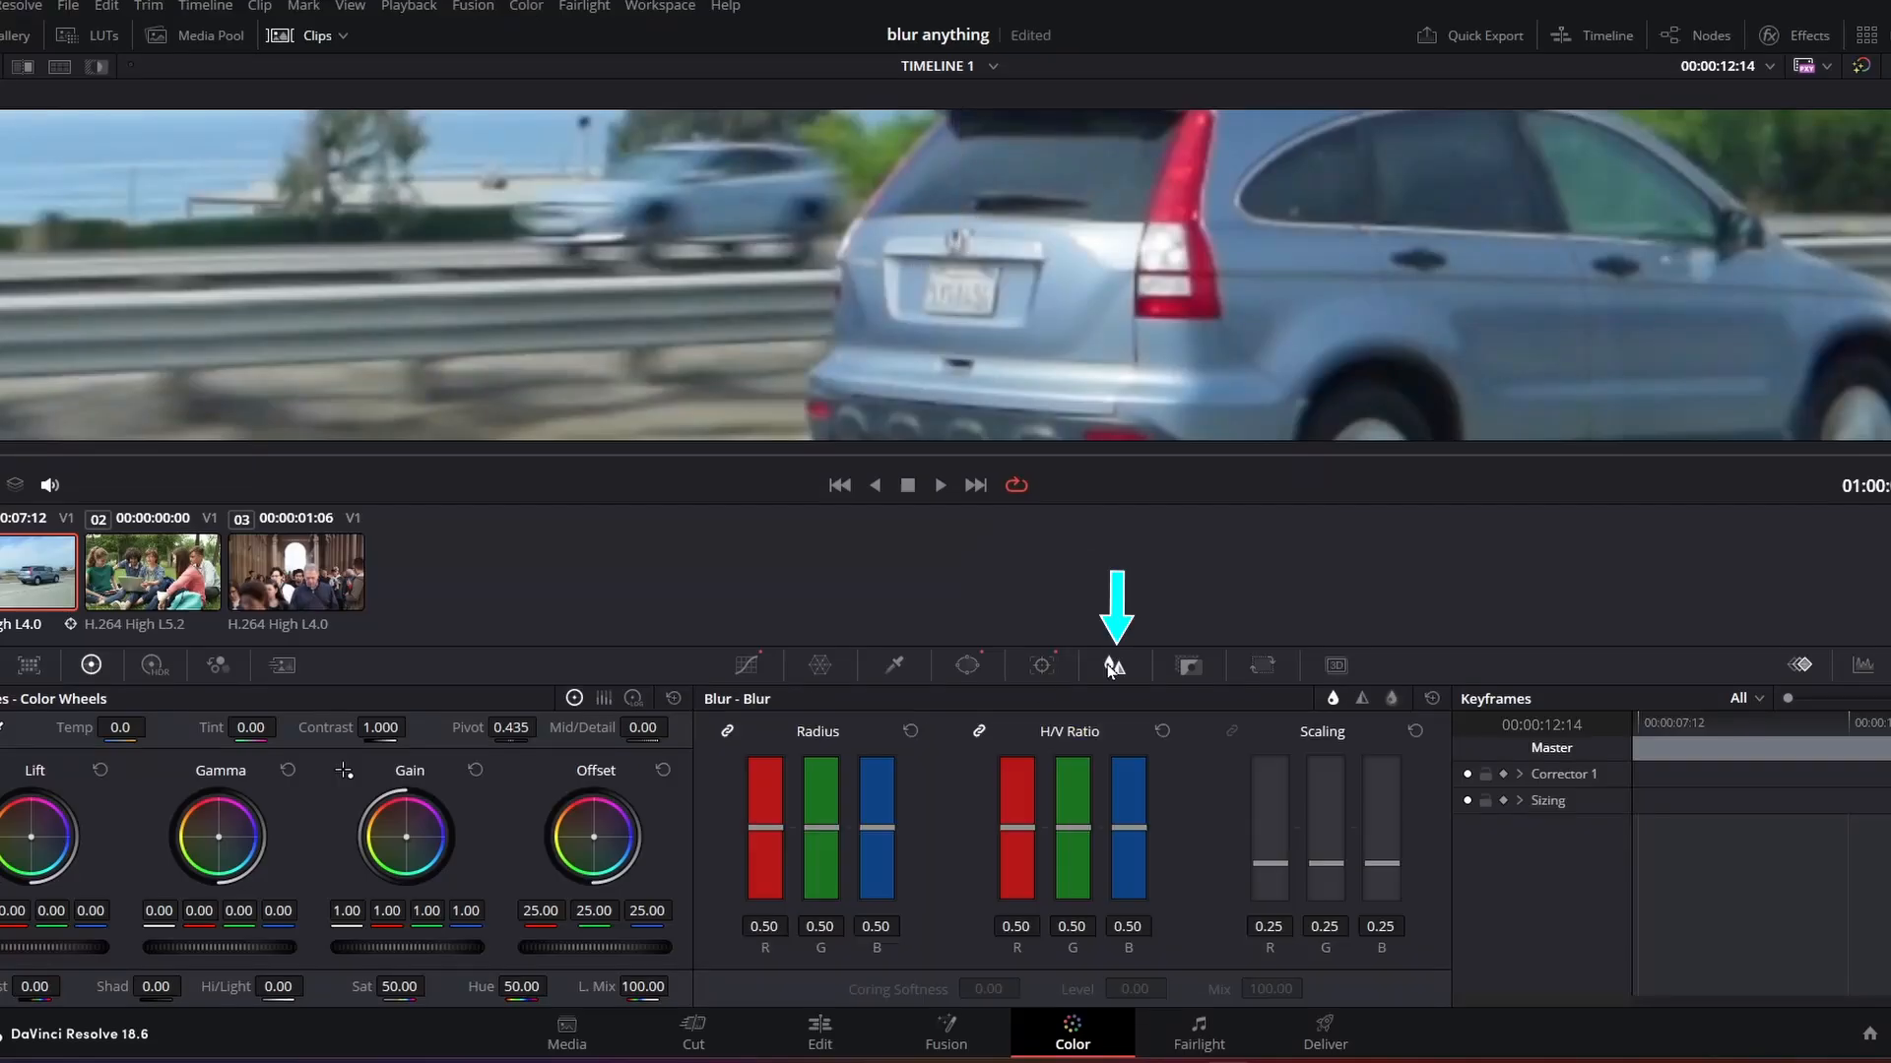
# Step: Set the linked RGB blur radius to 1.08 for the plate window and play the edited timeline to check it
pyautogui.click(1114, 665)
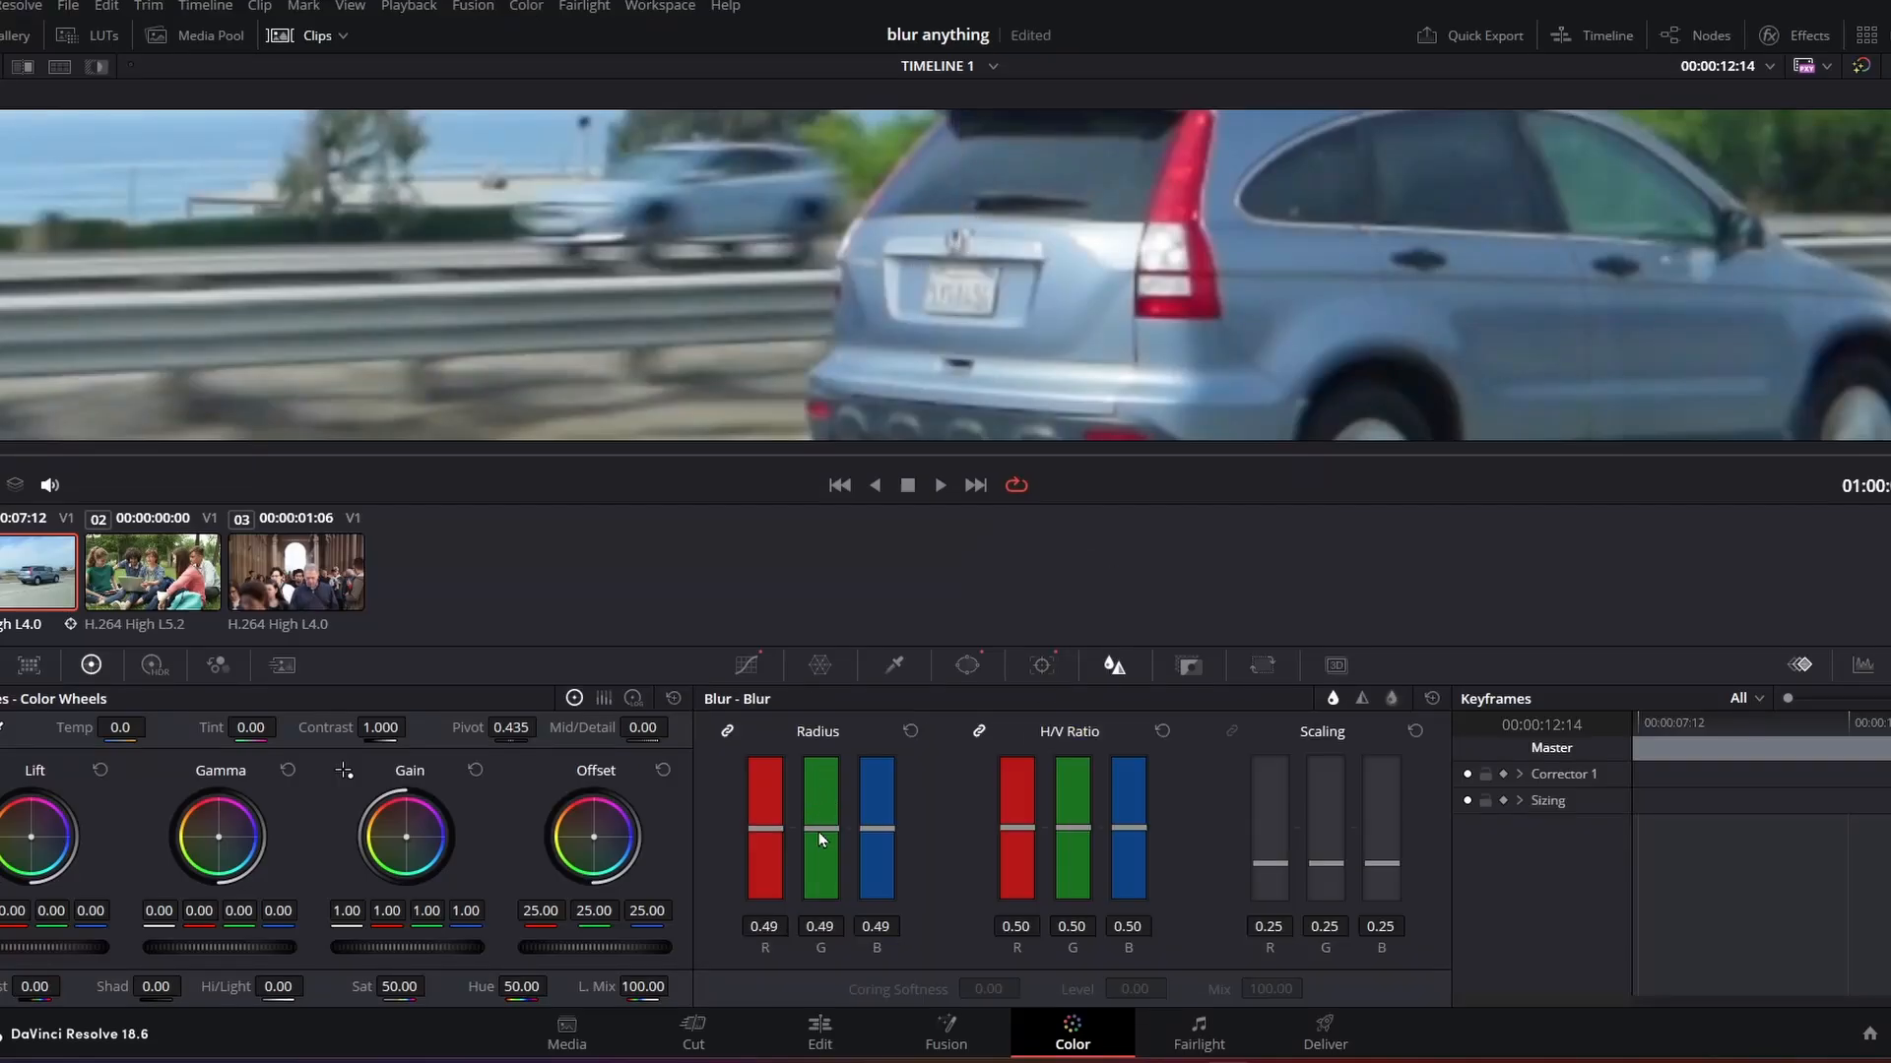
pyautogui.moveTo(822, 840); pyautogui.dragTo(832, 768)
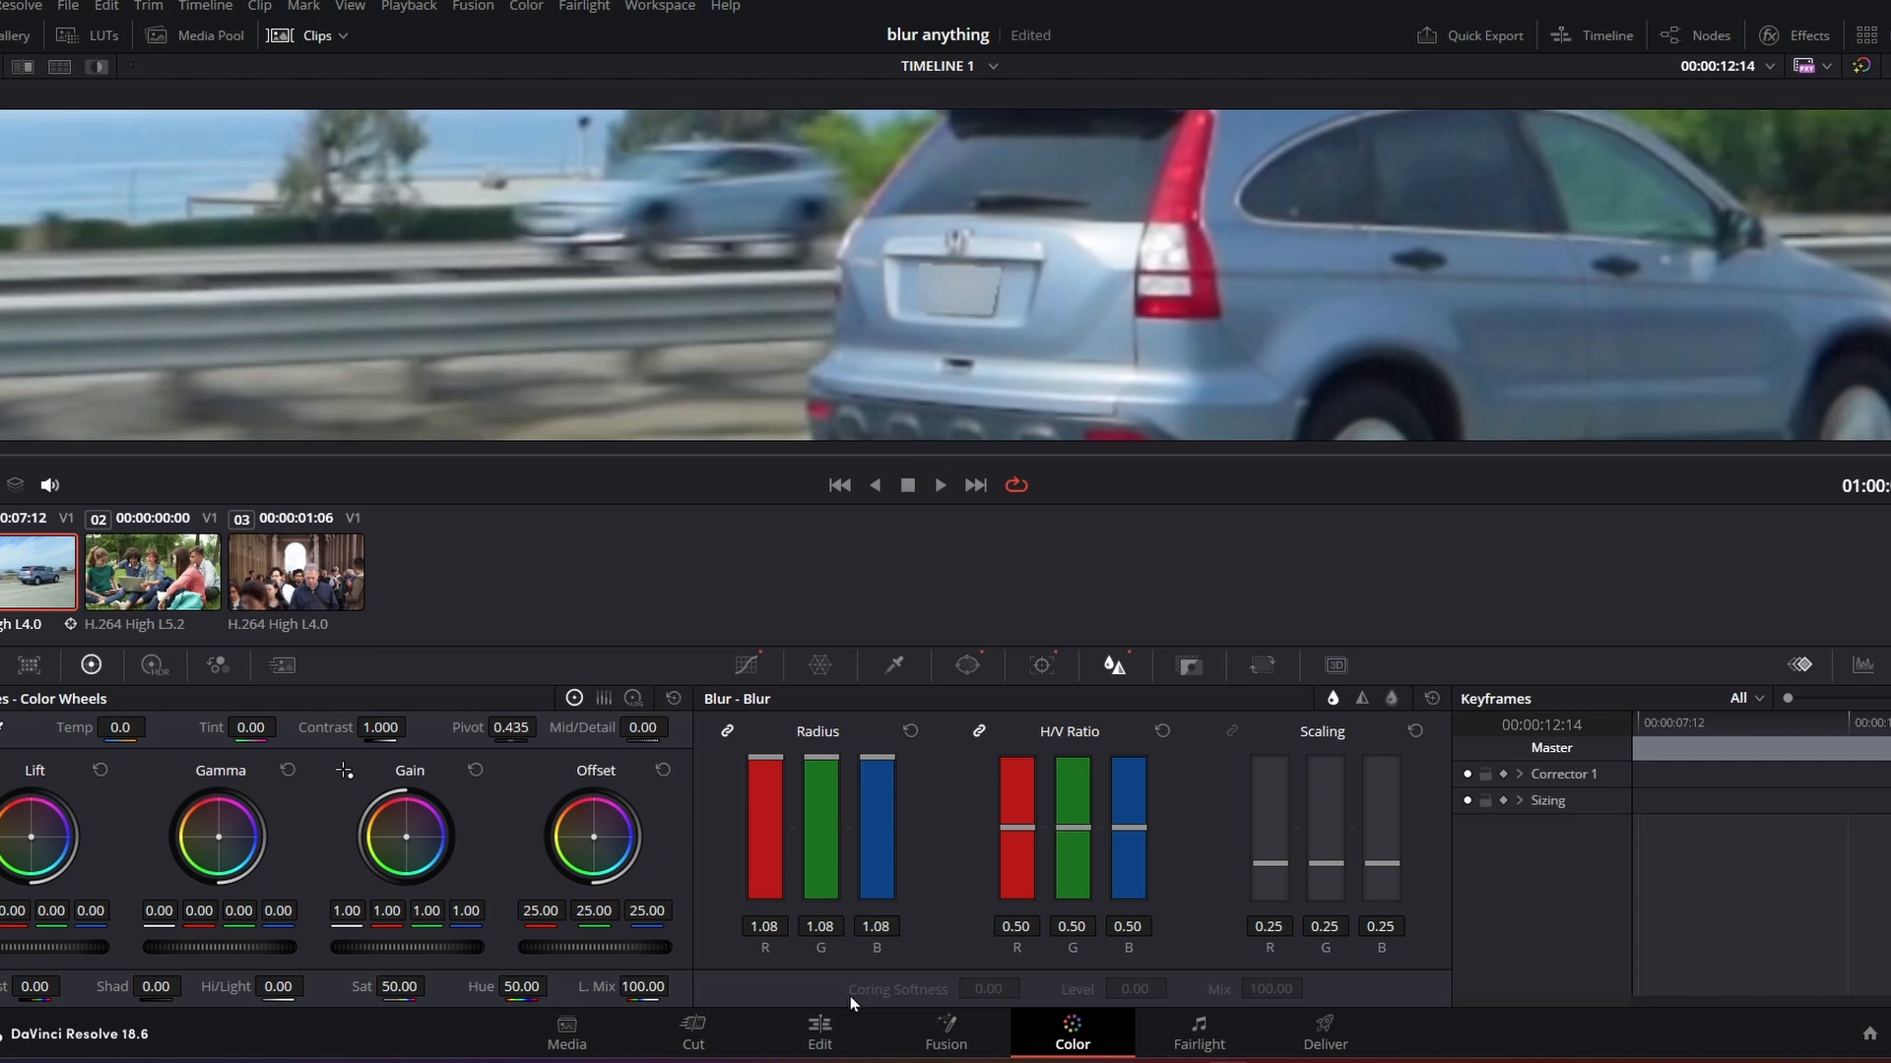
pyautogui.click(820, 1035)
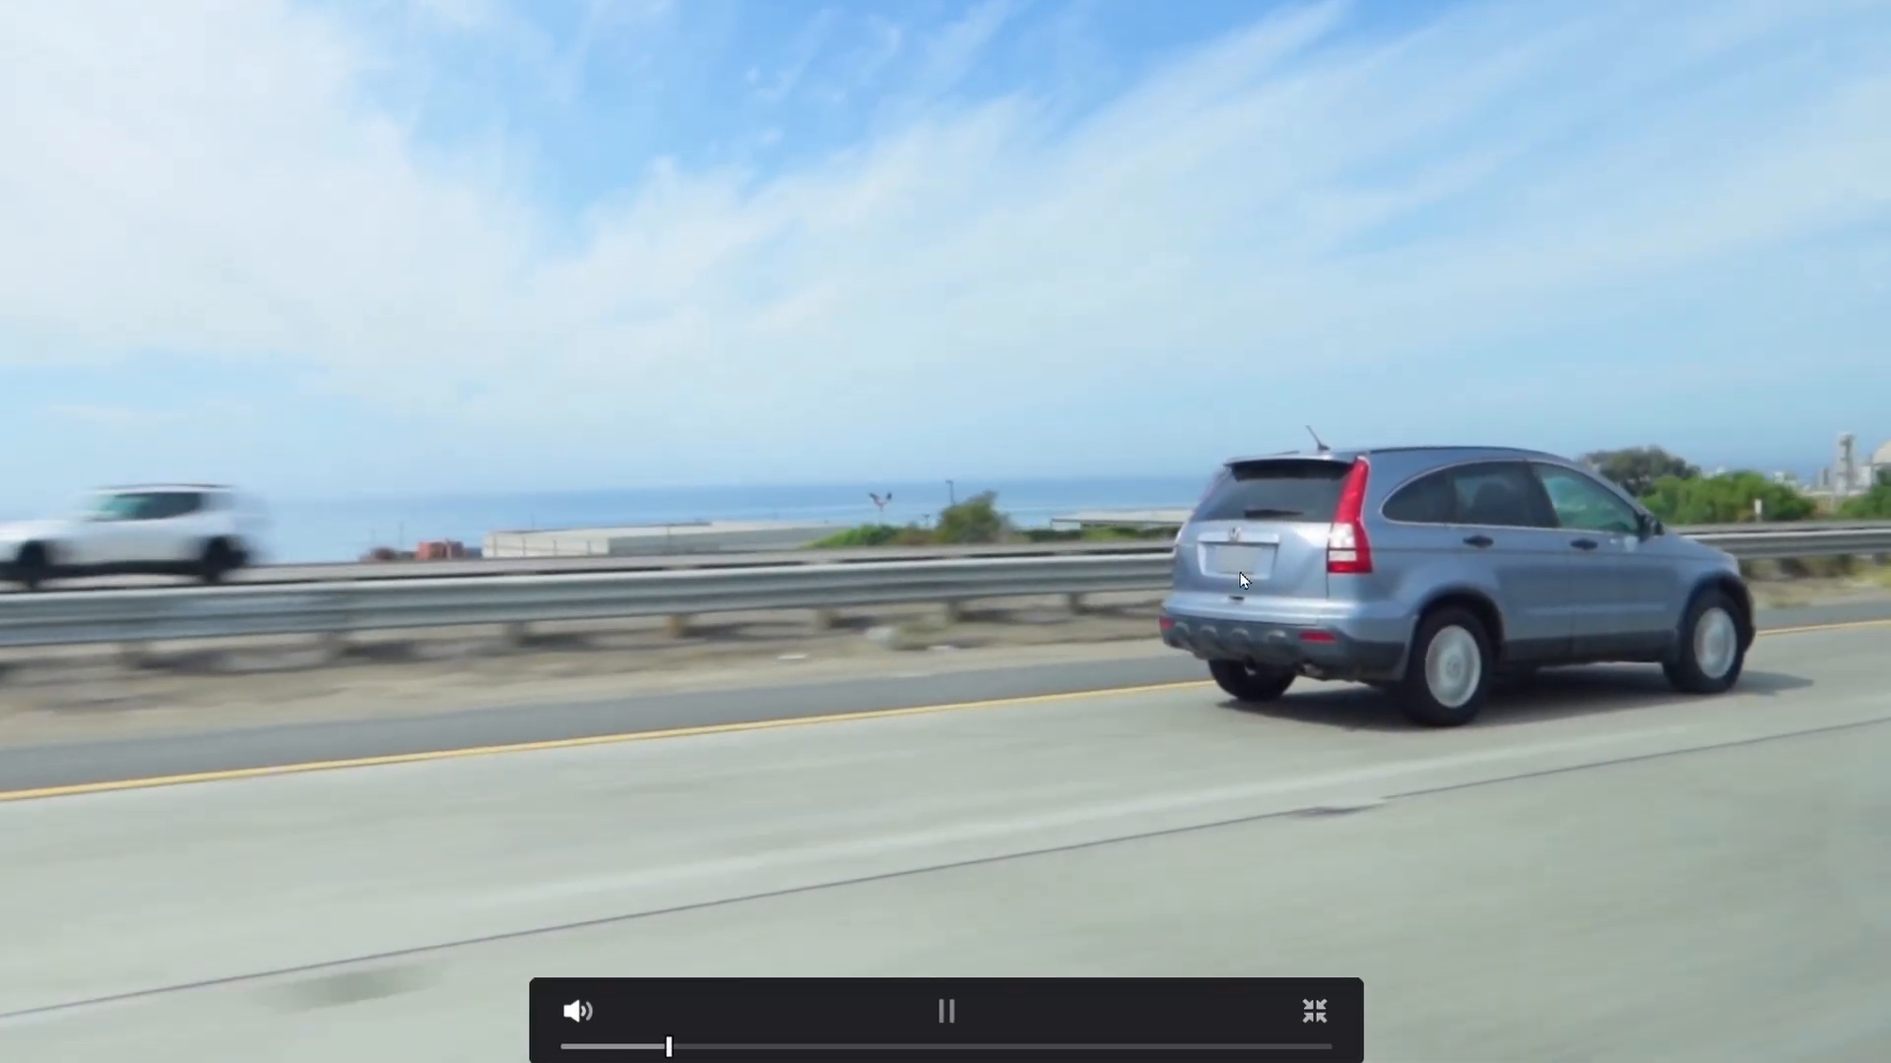
pyautogui.click(1235, 589)
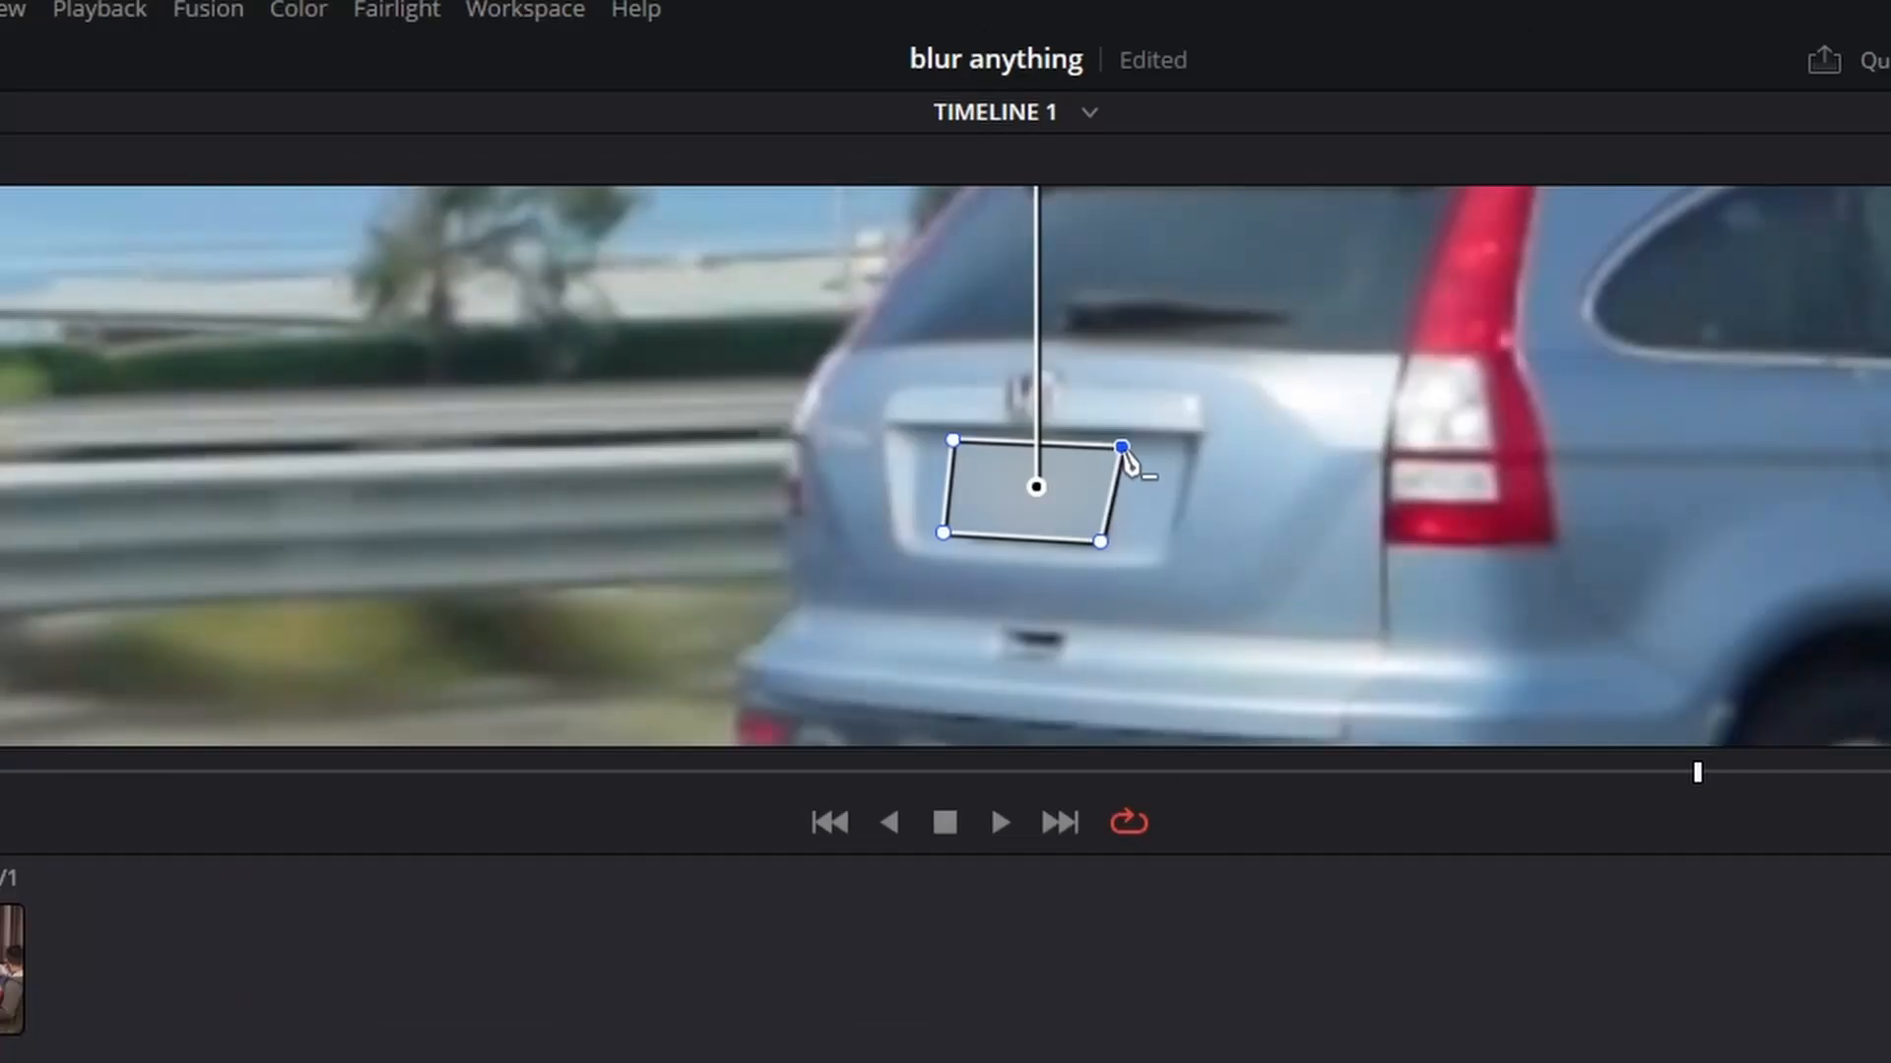
# Step: Enlarge the plate window by moving all four corner points outward past the edges of the licence plate
pyautogui.moveTo(1123, 448); pyautogui.dragTo(1189, 448)
pyautogui.moveTo(1101, 542); pyautogui.dragTo(1173, 552)
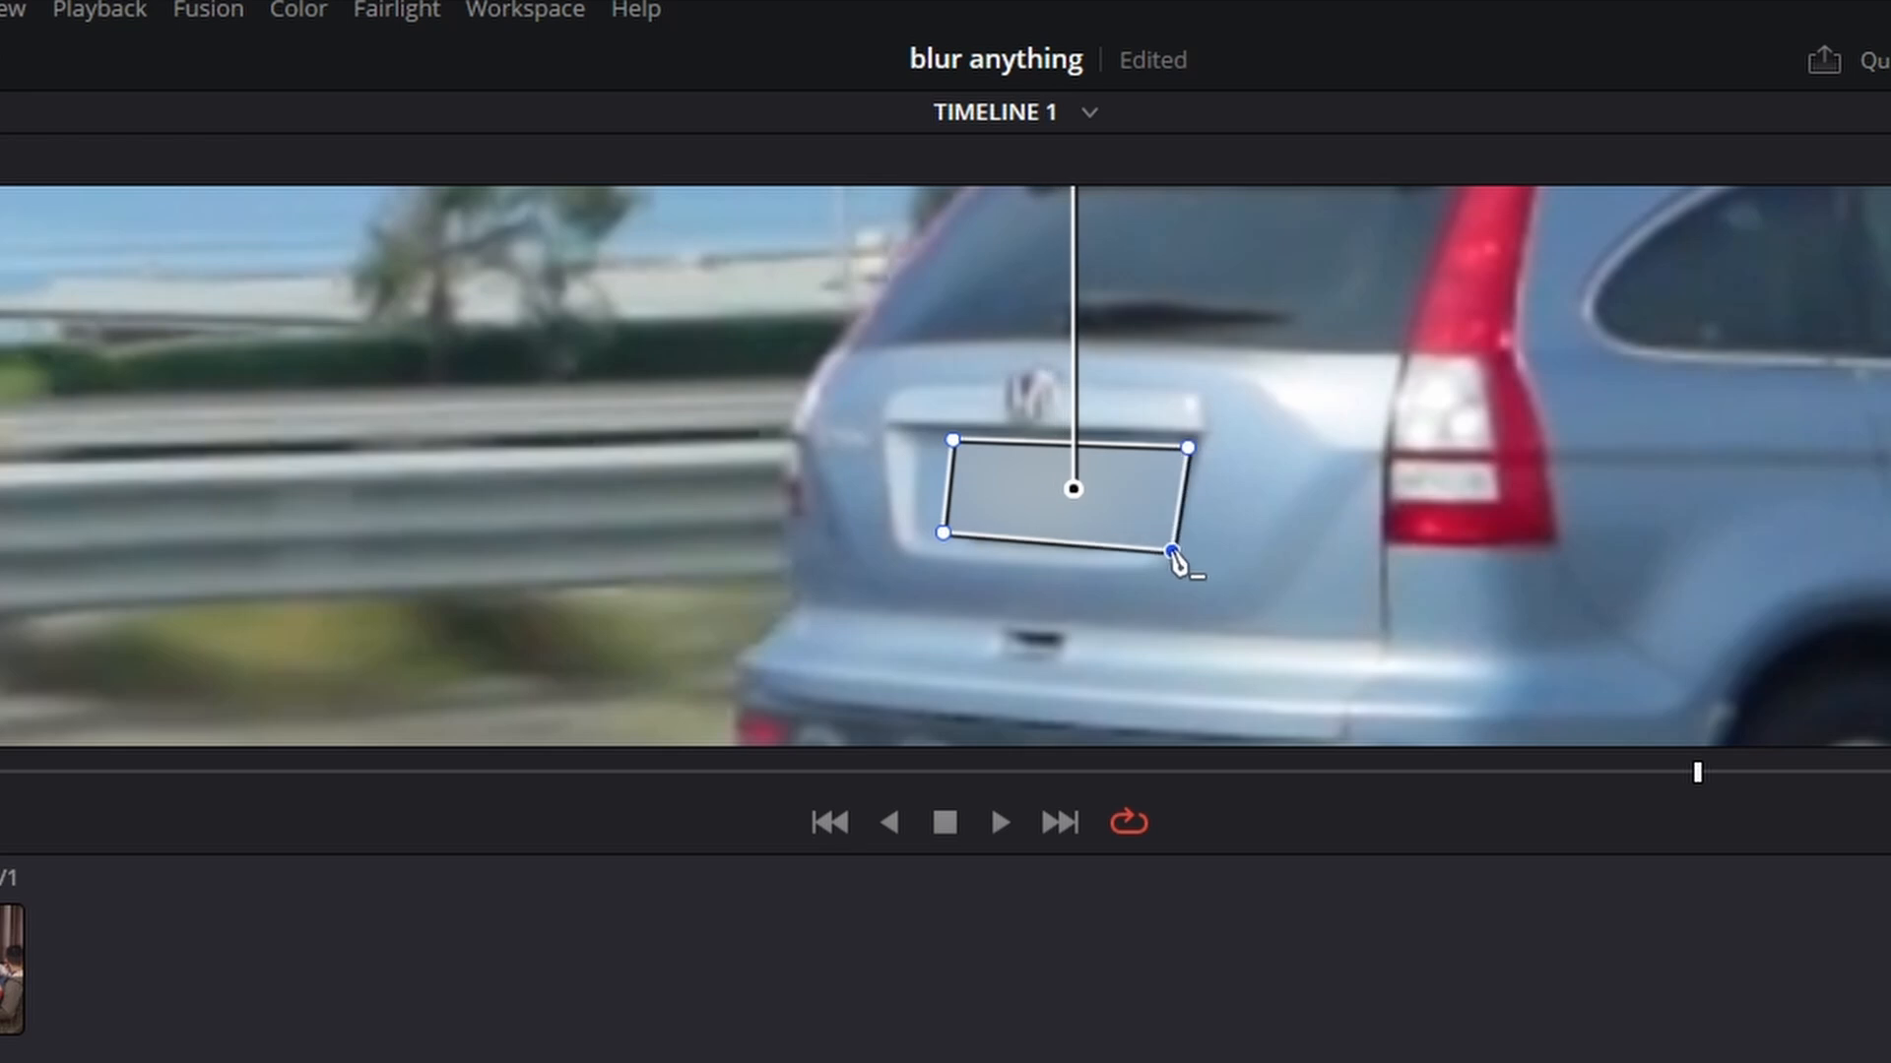
pyautogui.moveTo(942, 533); pyautogui.dragTo(914, 541)
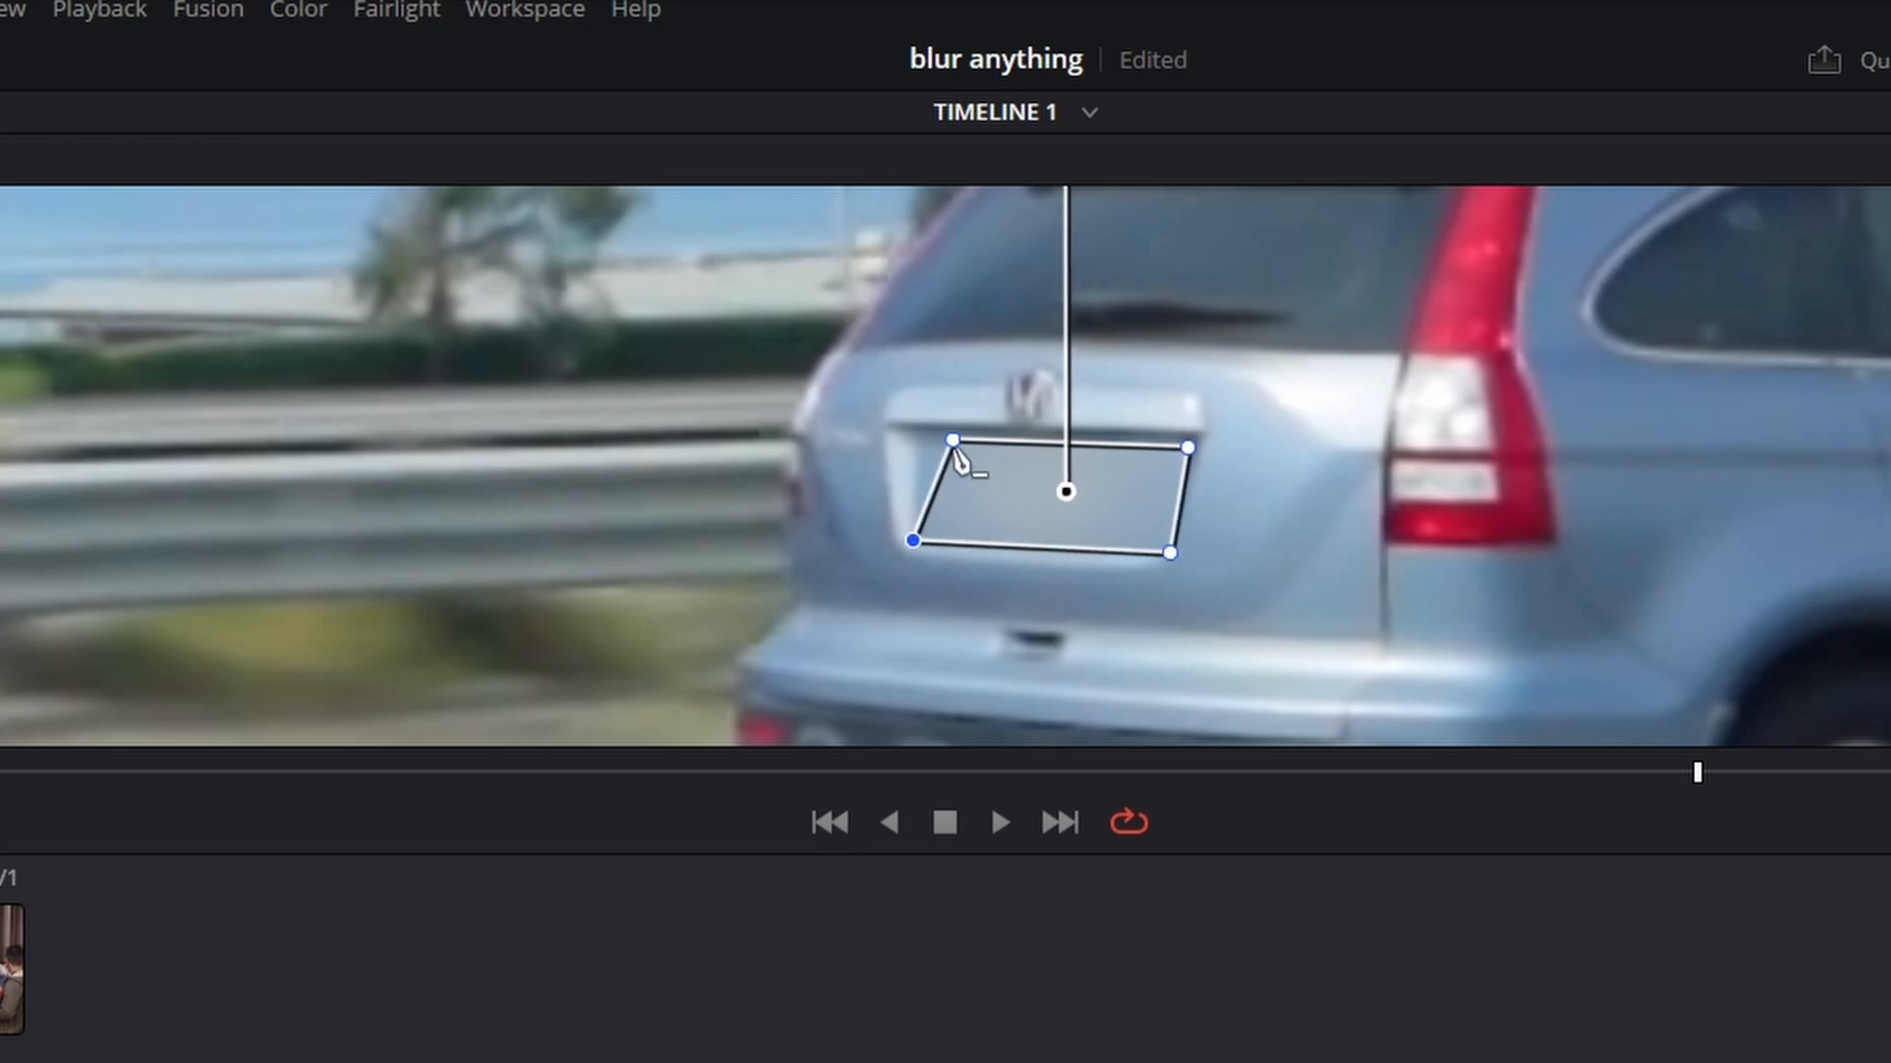
pyautogui.moveTo(953, 441); pyautogui.dragTo(914, 438)
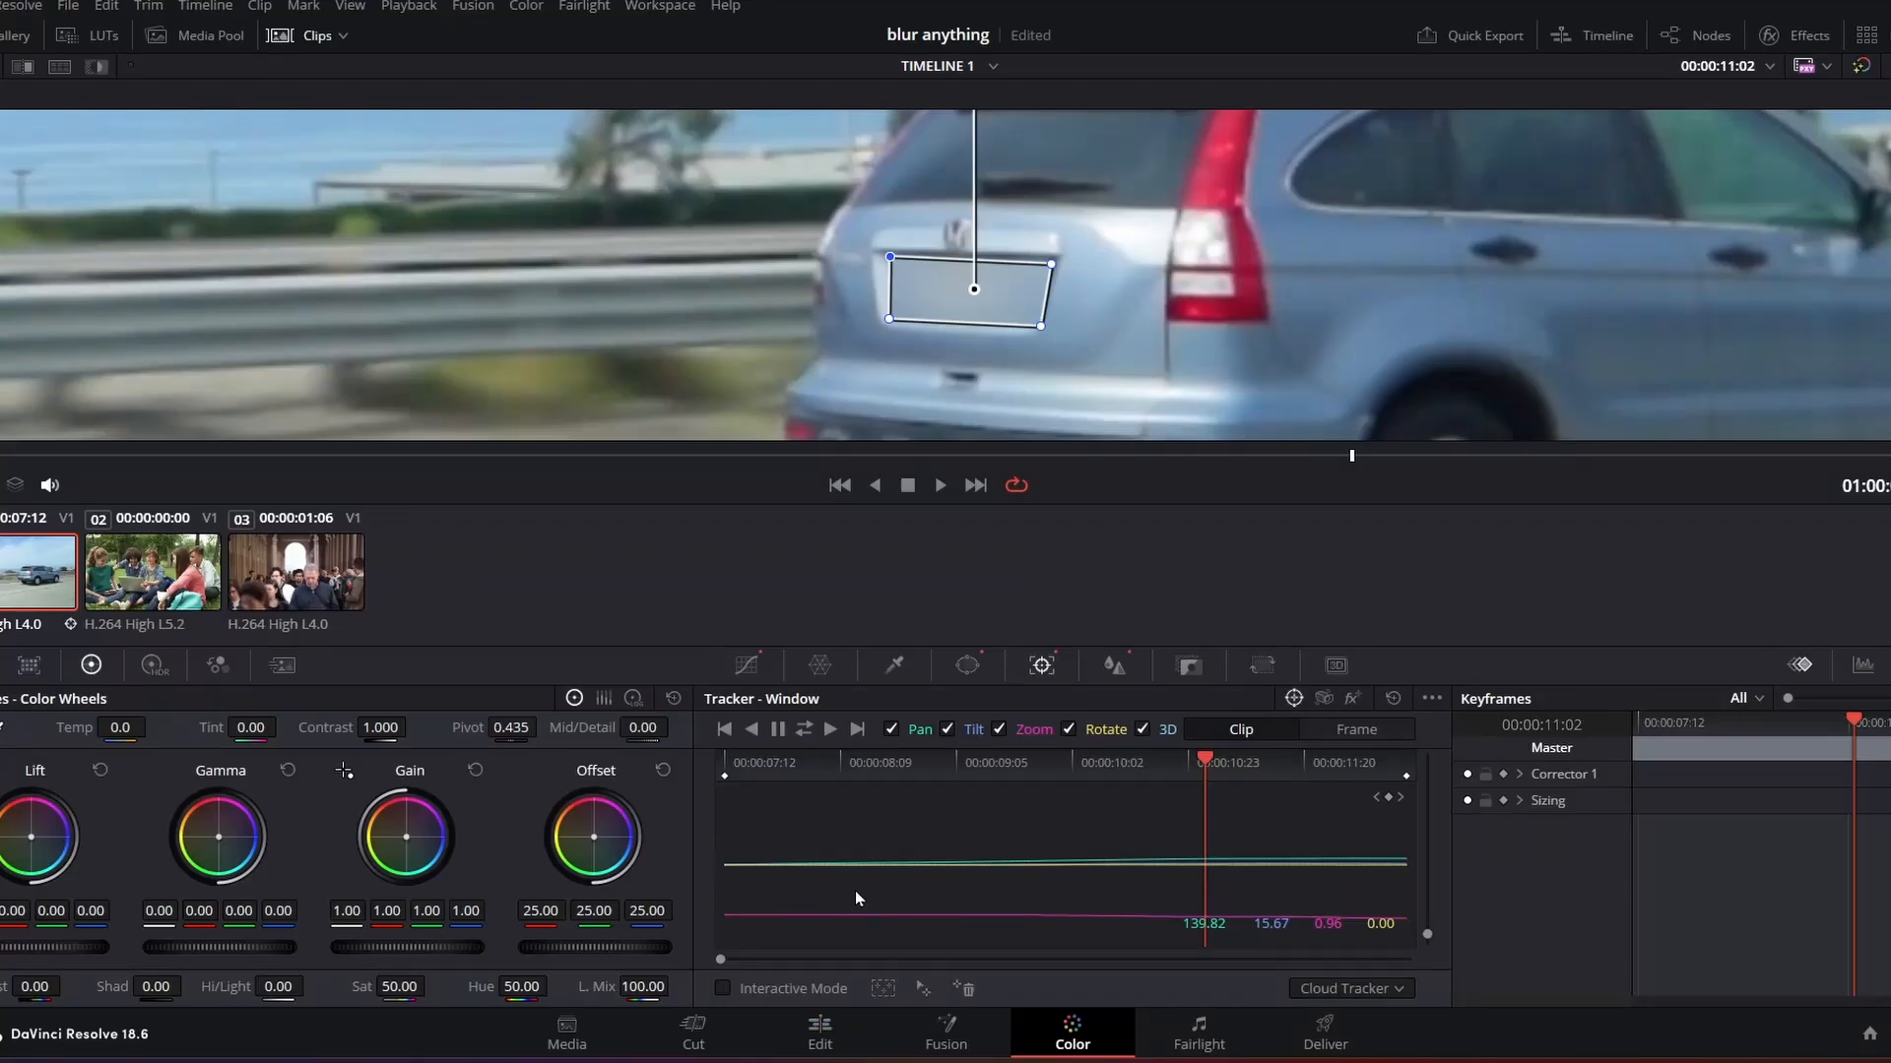
# Step: Switch to the Edit page and replay the car clip from near its start to review the plate blur
pyautogui.click(820, 1034)
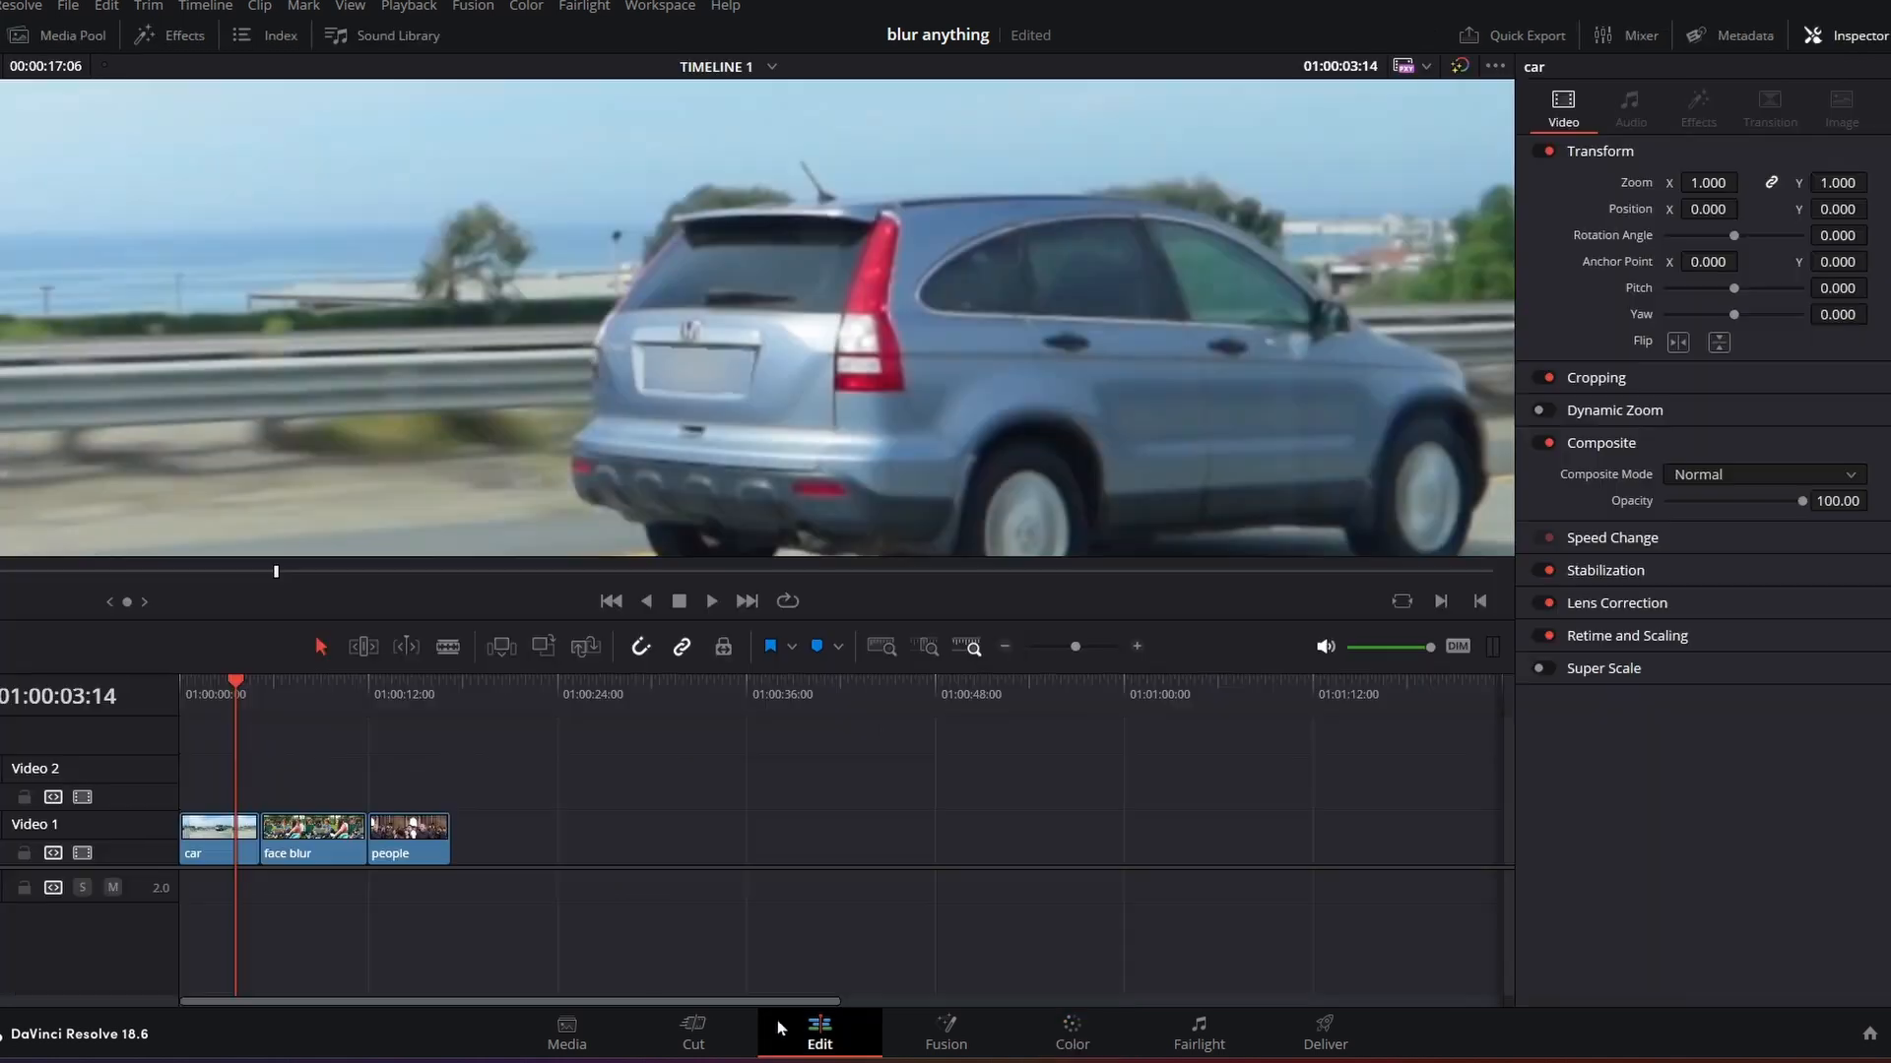
pyautogui.press('space')
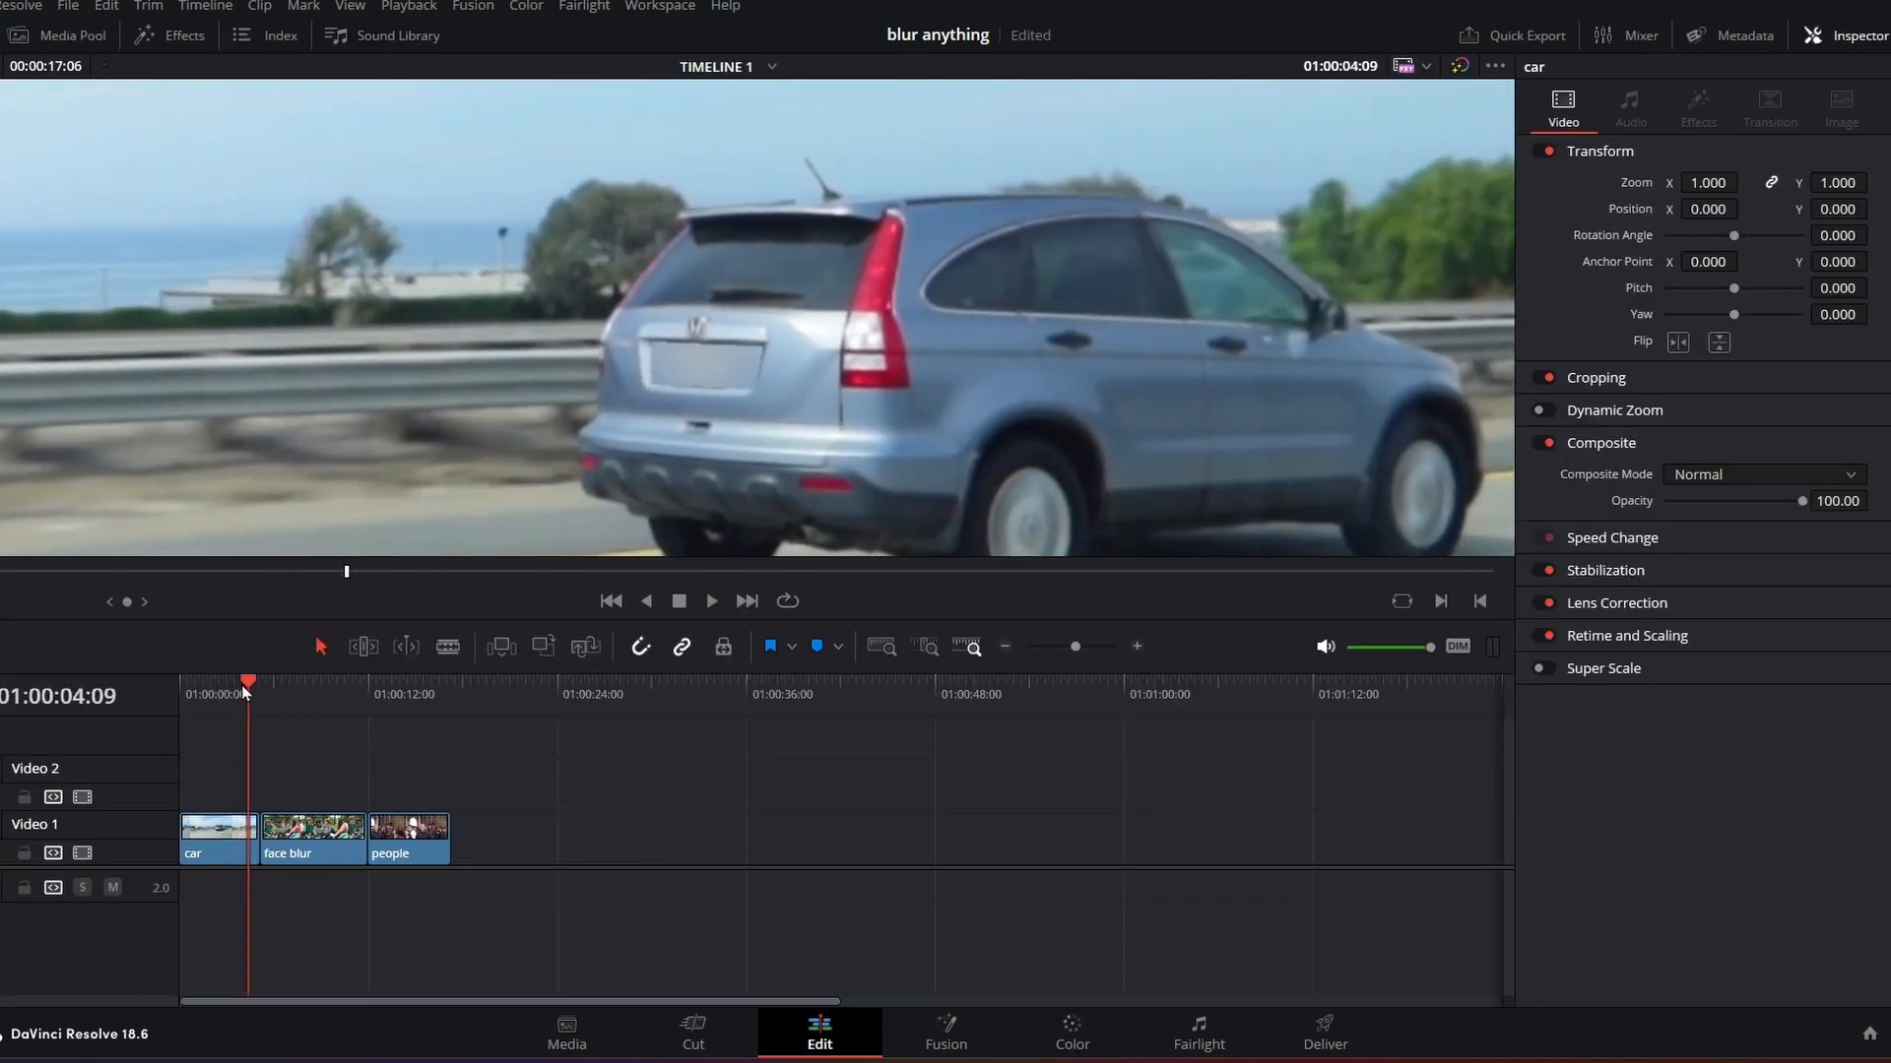
pyautogui.moveTo(246, 689); pyautogui.dragTo(192, 701)
pyautogui.press('space')
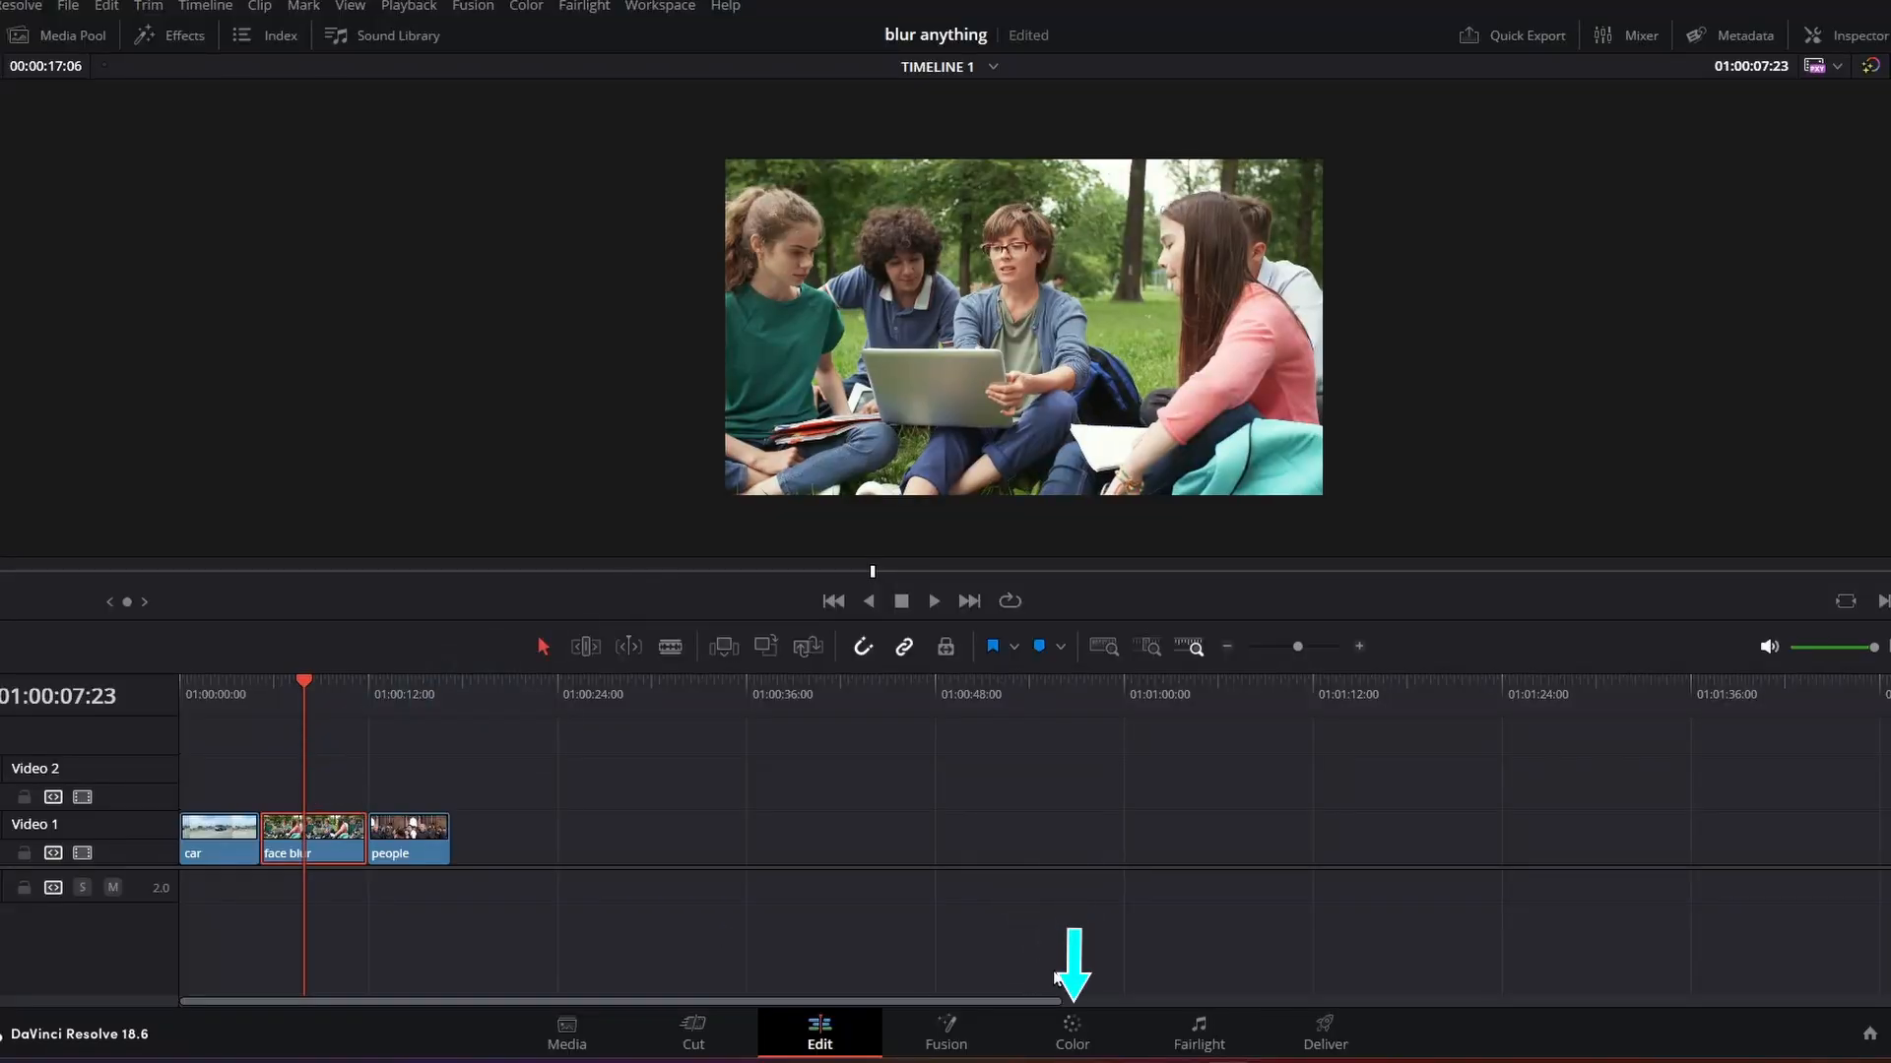
# Step: Add a Circle window to the face blur clip on the Color page
pyautogui.click(1073, 1029)
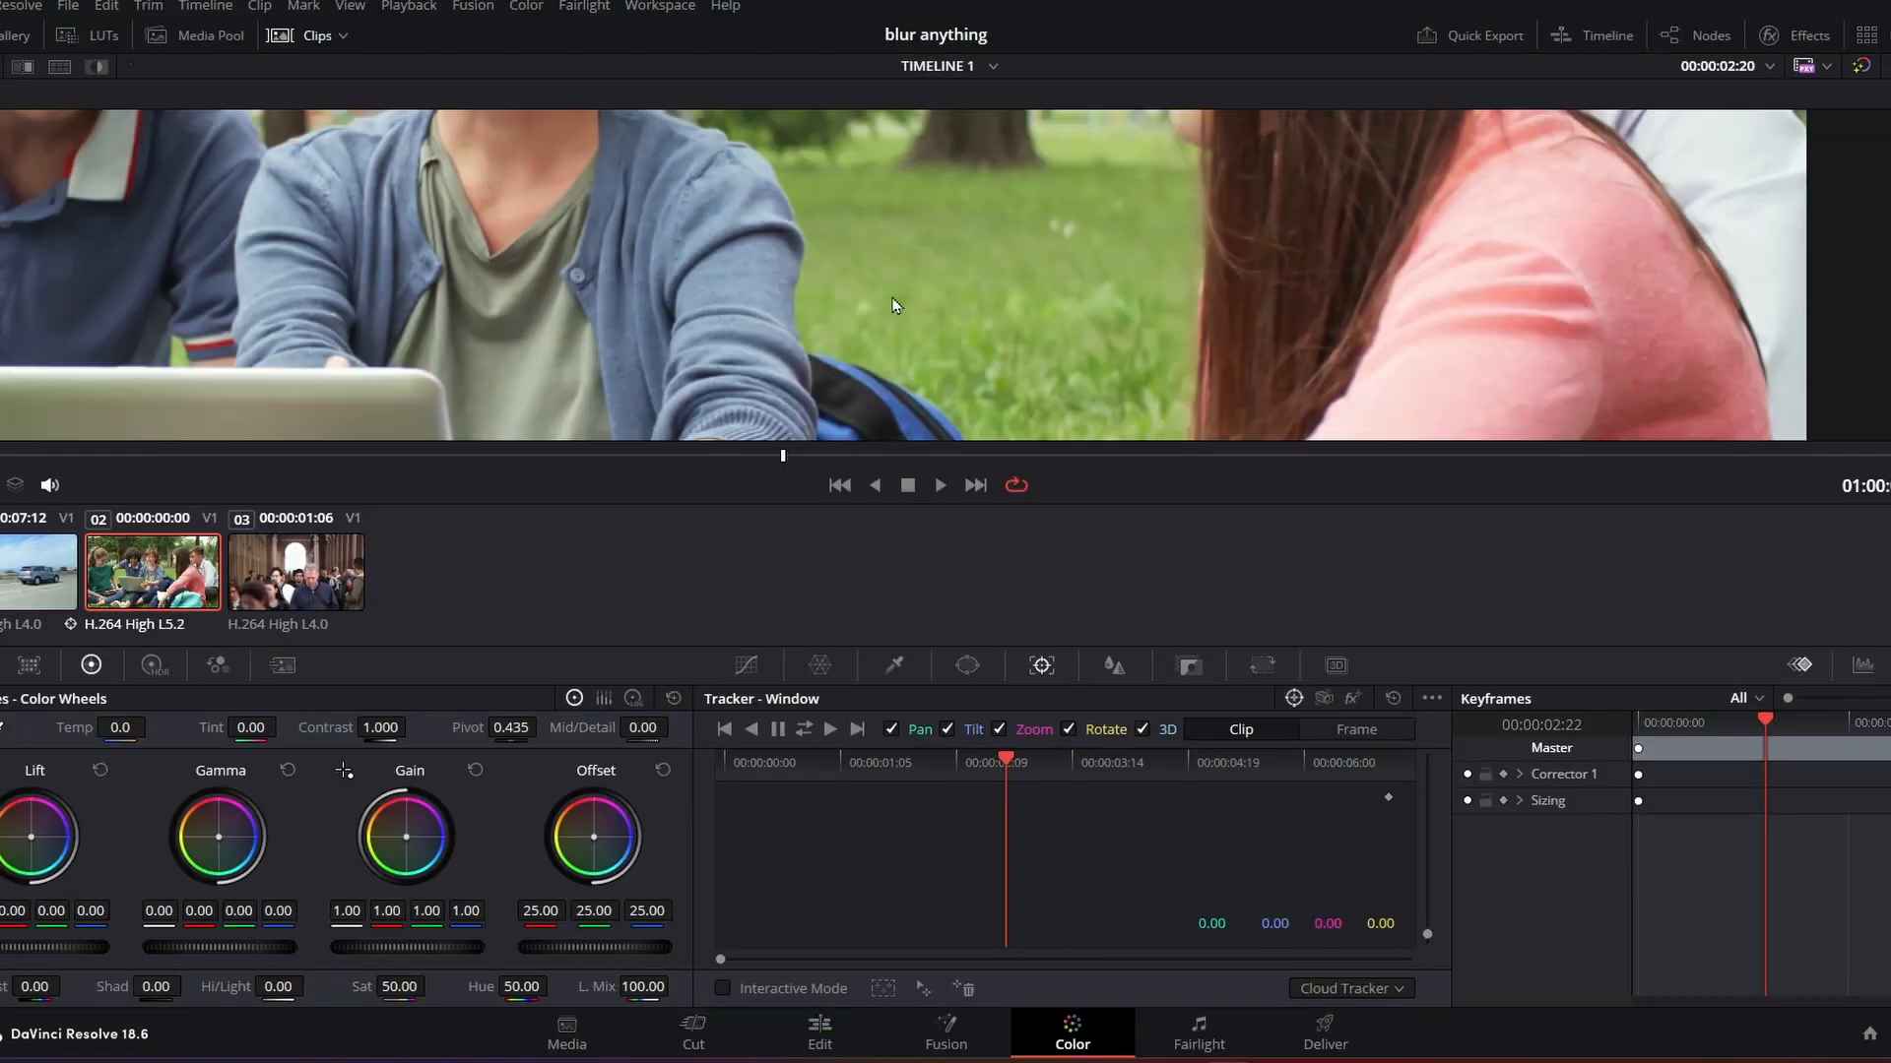
pyautogui.scroll(-10, 894, 306)
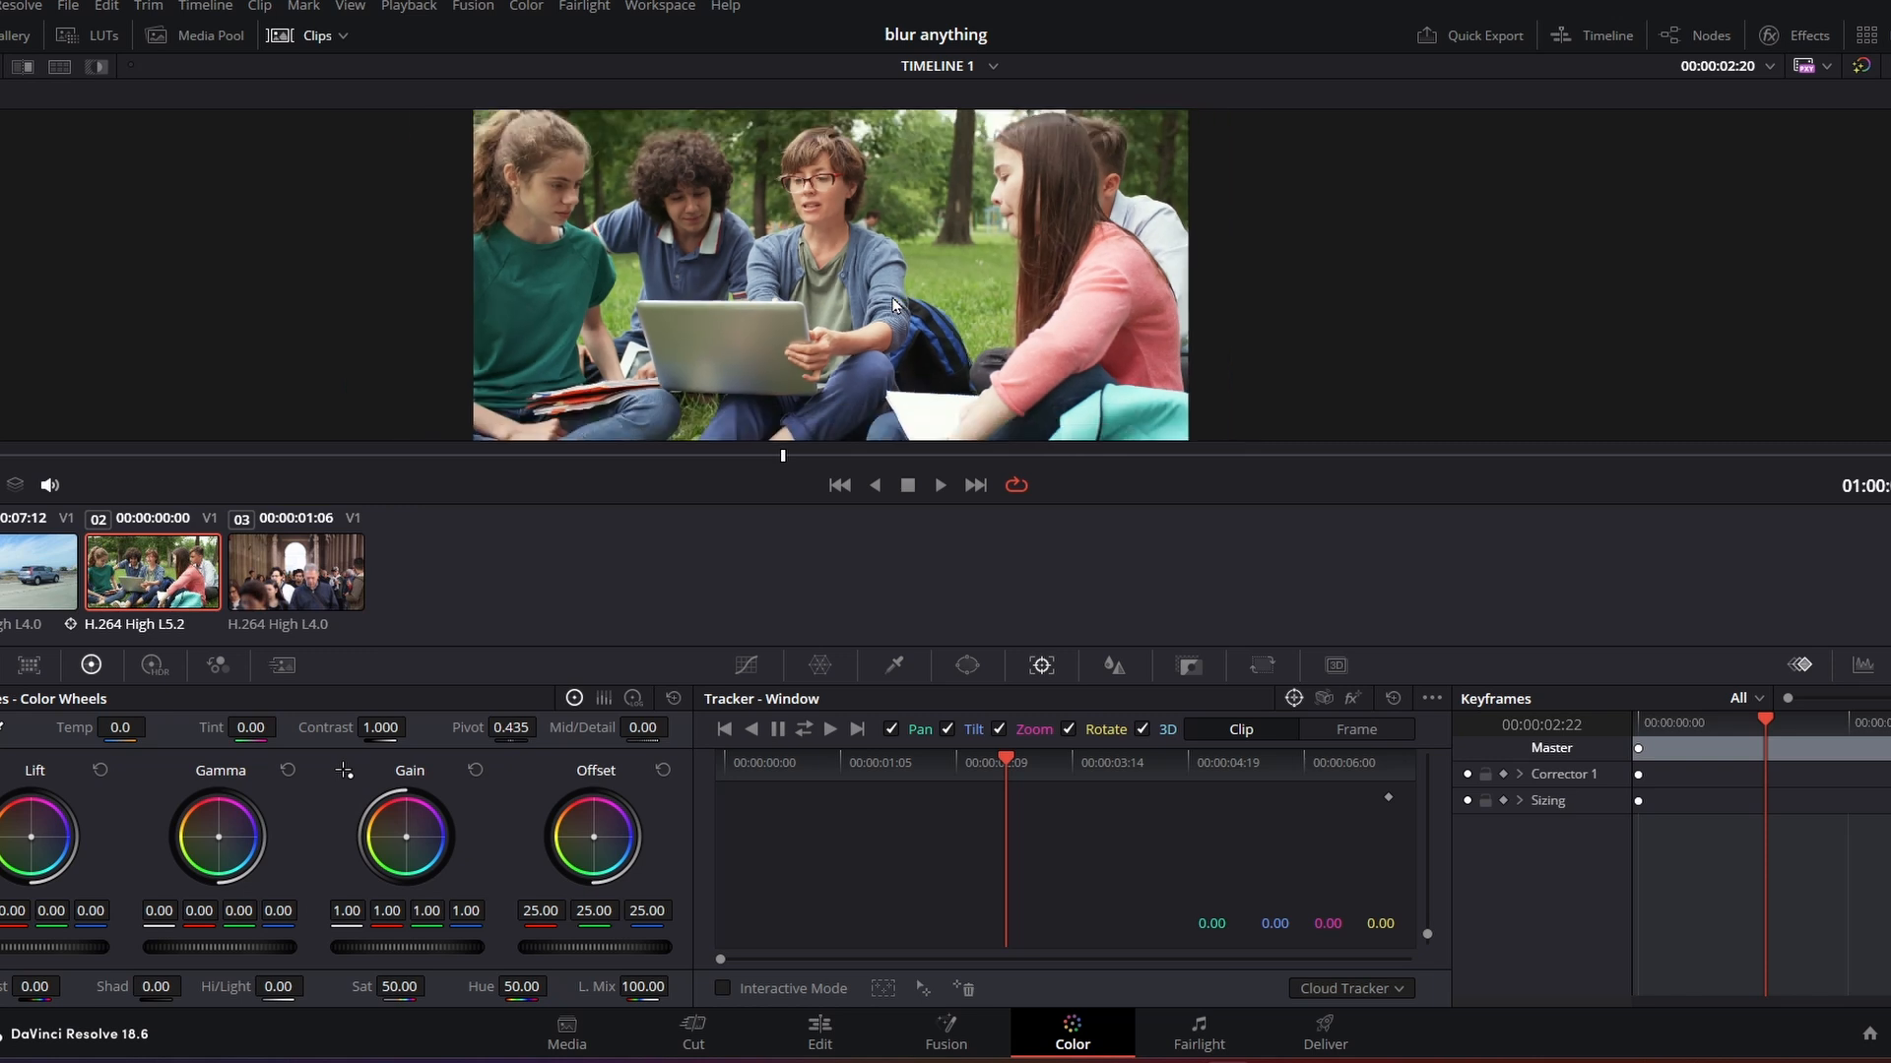
pyautogui.moveTo(847, 186); pyautogui.dragTo(900, 254)
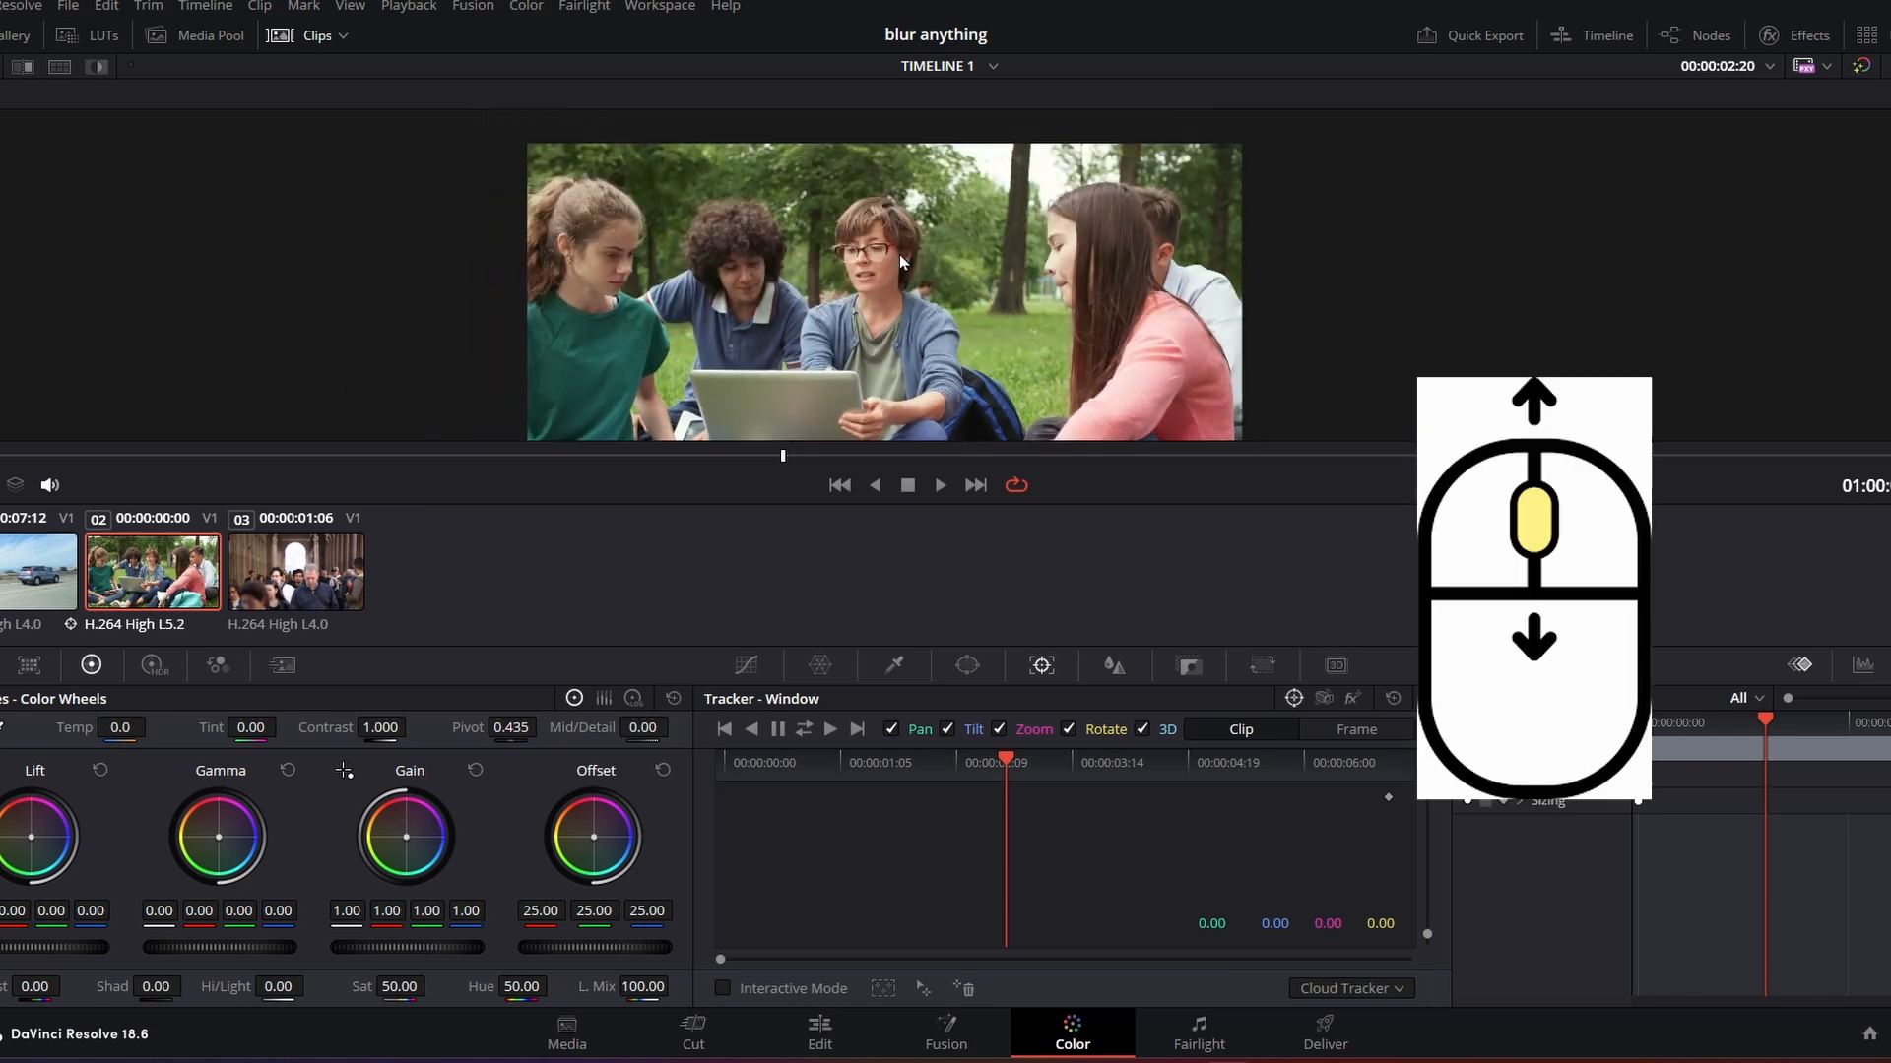
pyautogui.scroll(3, 900, 254)
pyautogui.scroll(-2, 900, 254)
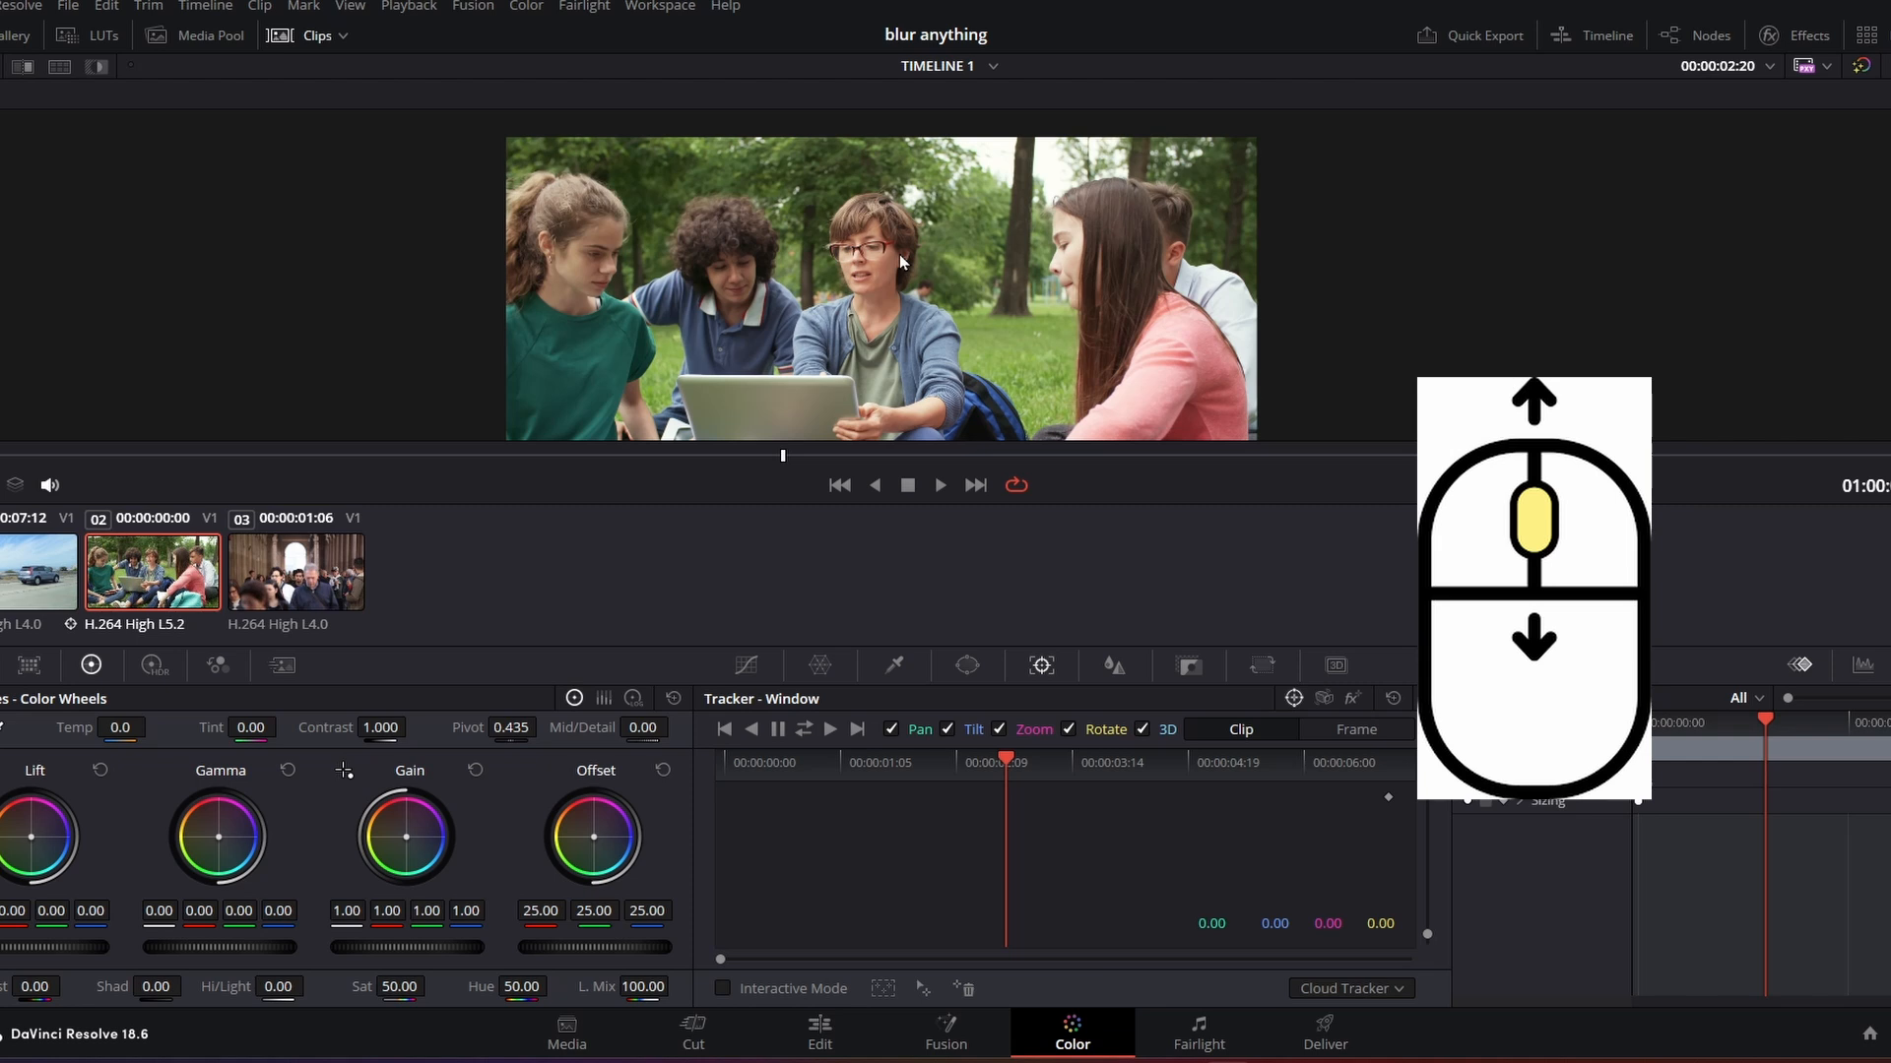
pyautogui.scroll(1, 900, 254)
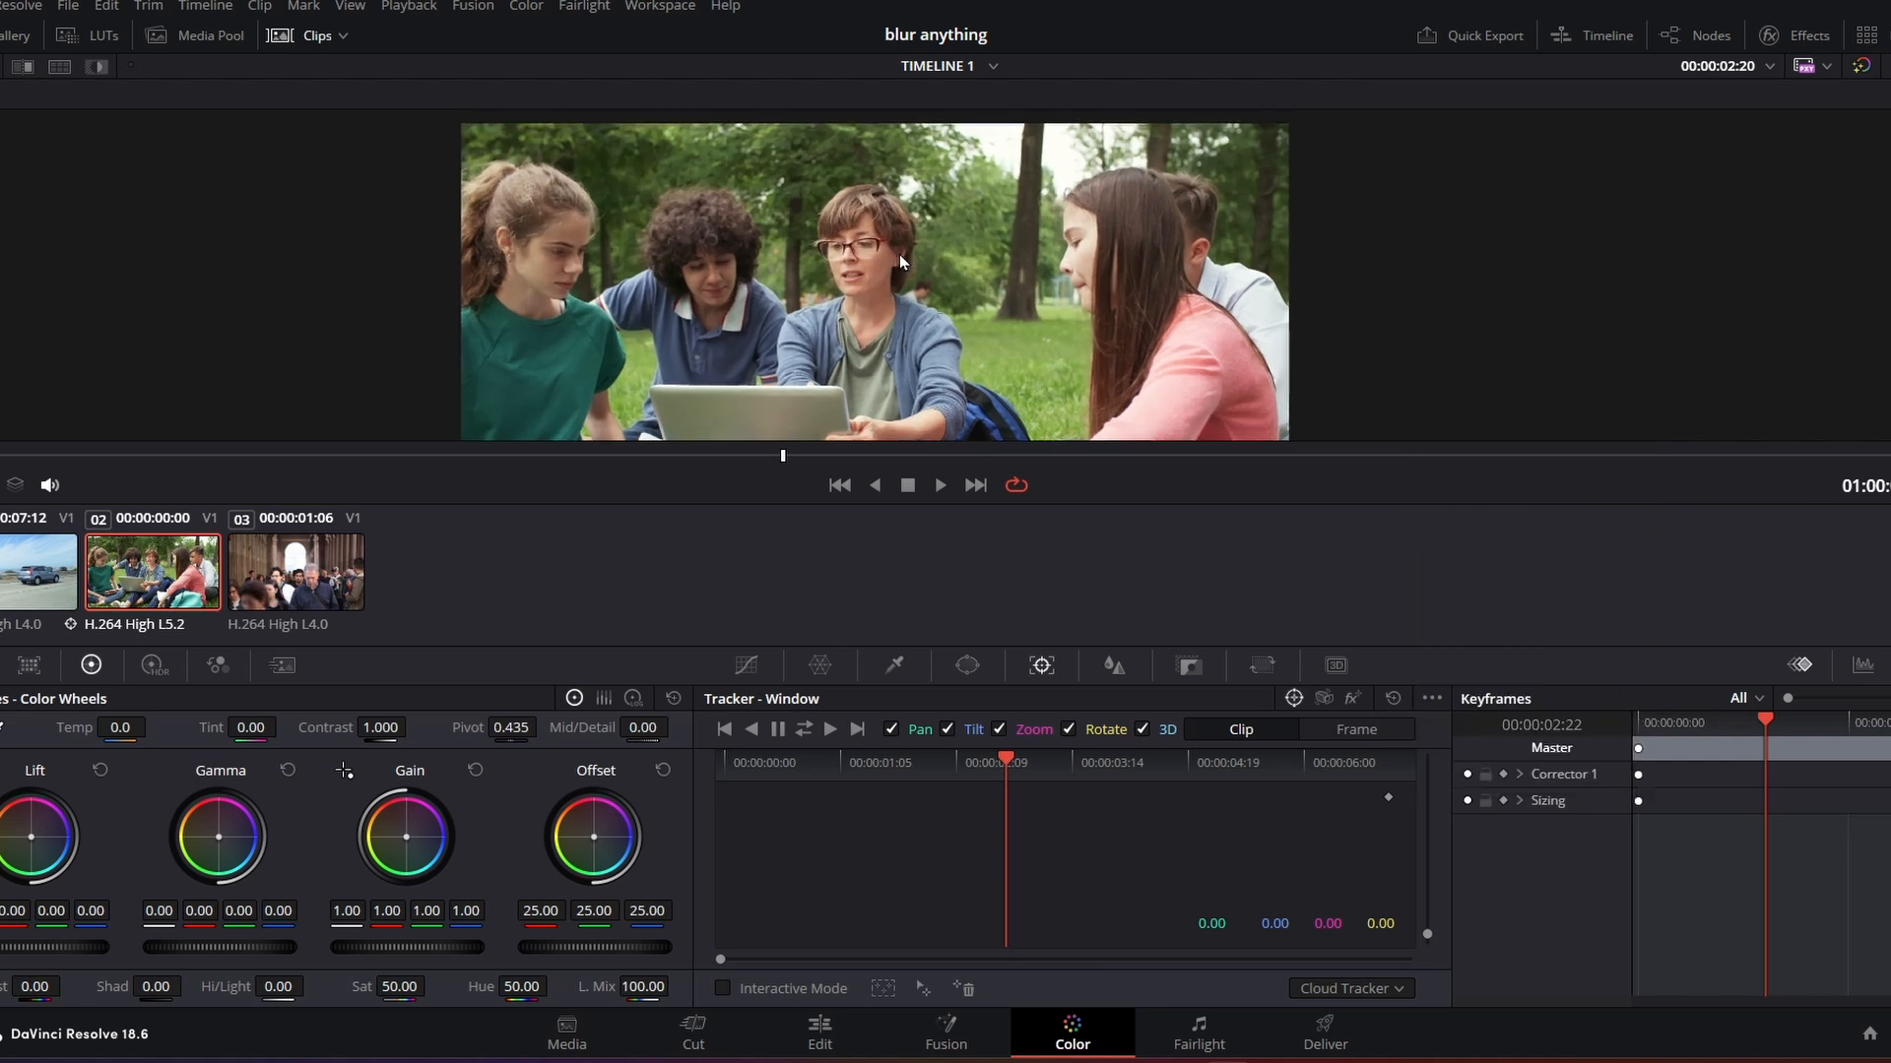
pyautogui.moveTo(900, 254); pyautogui.dragTo(971, 288)
pyautogui.scroll(8, 955, 298)
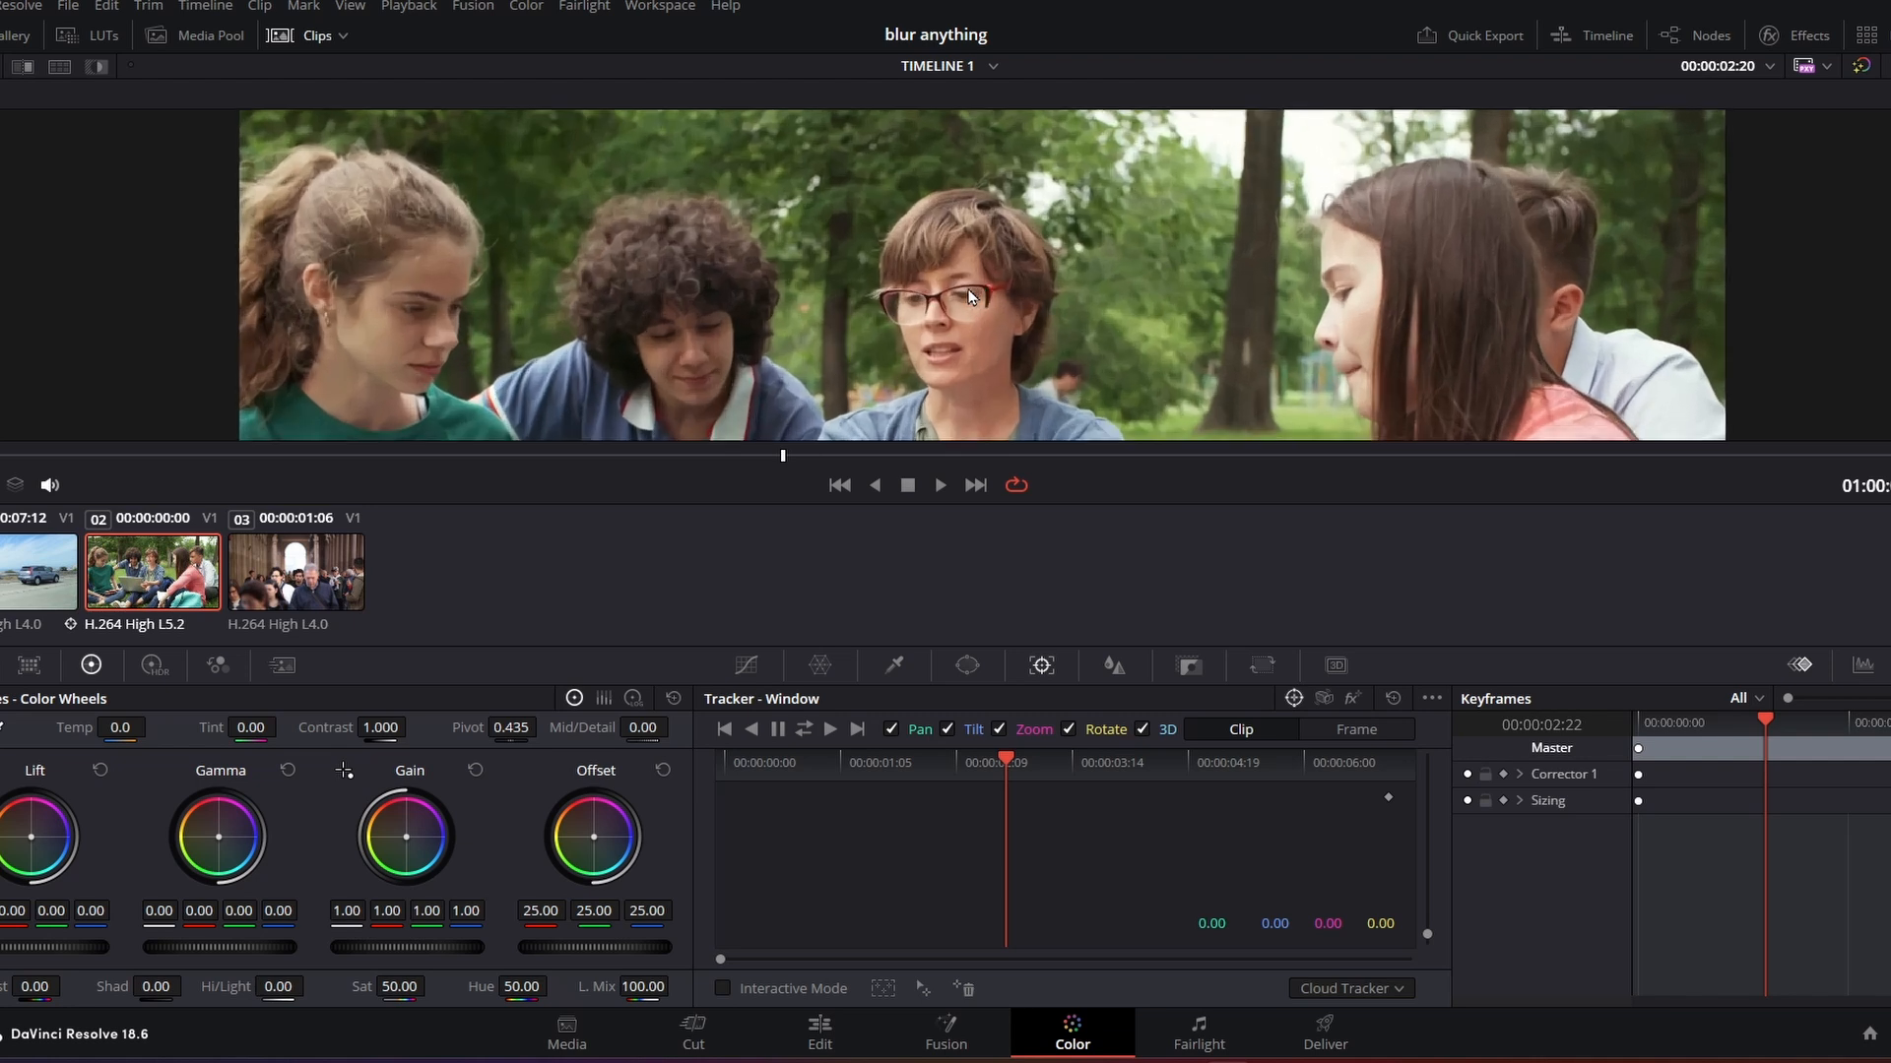
pyautogui.scroll(-1, 955, 298)
pyautogui.click(968, 667)
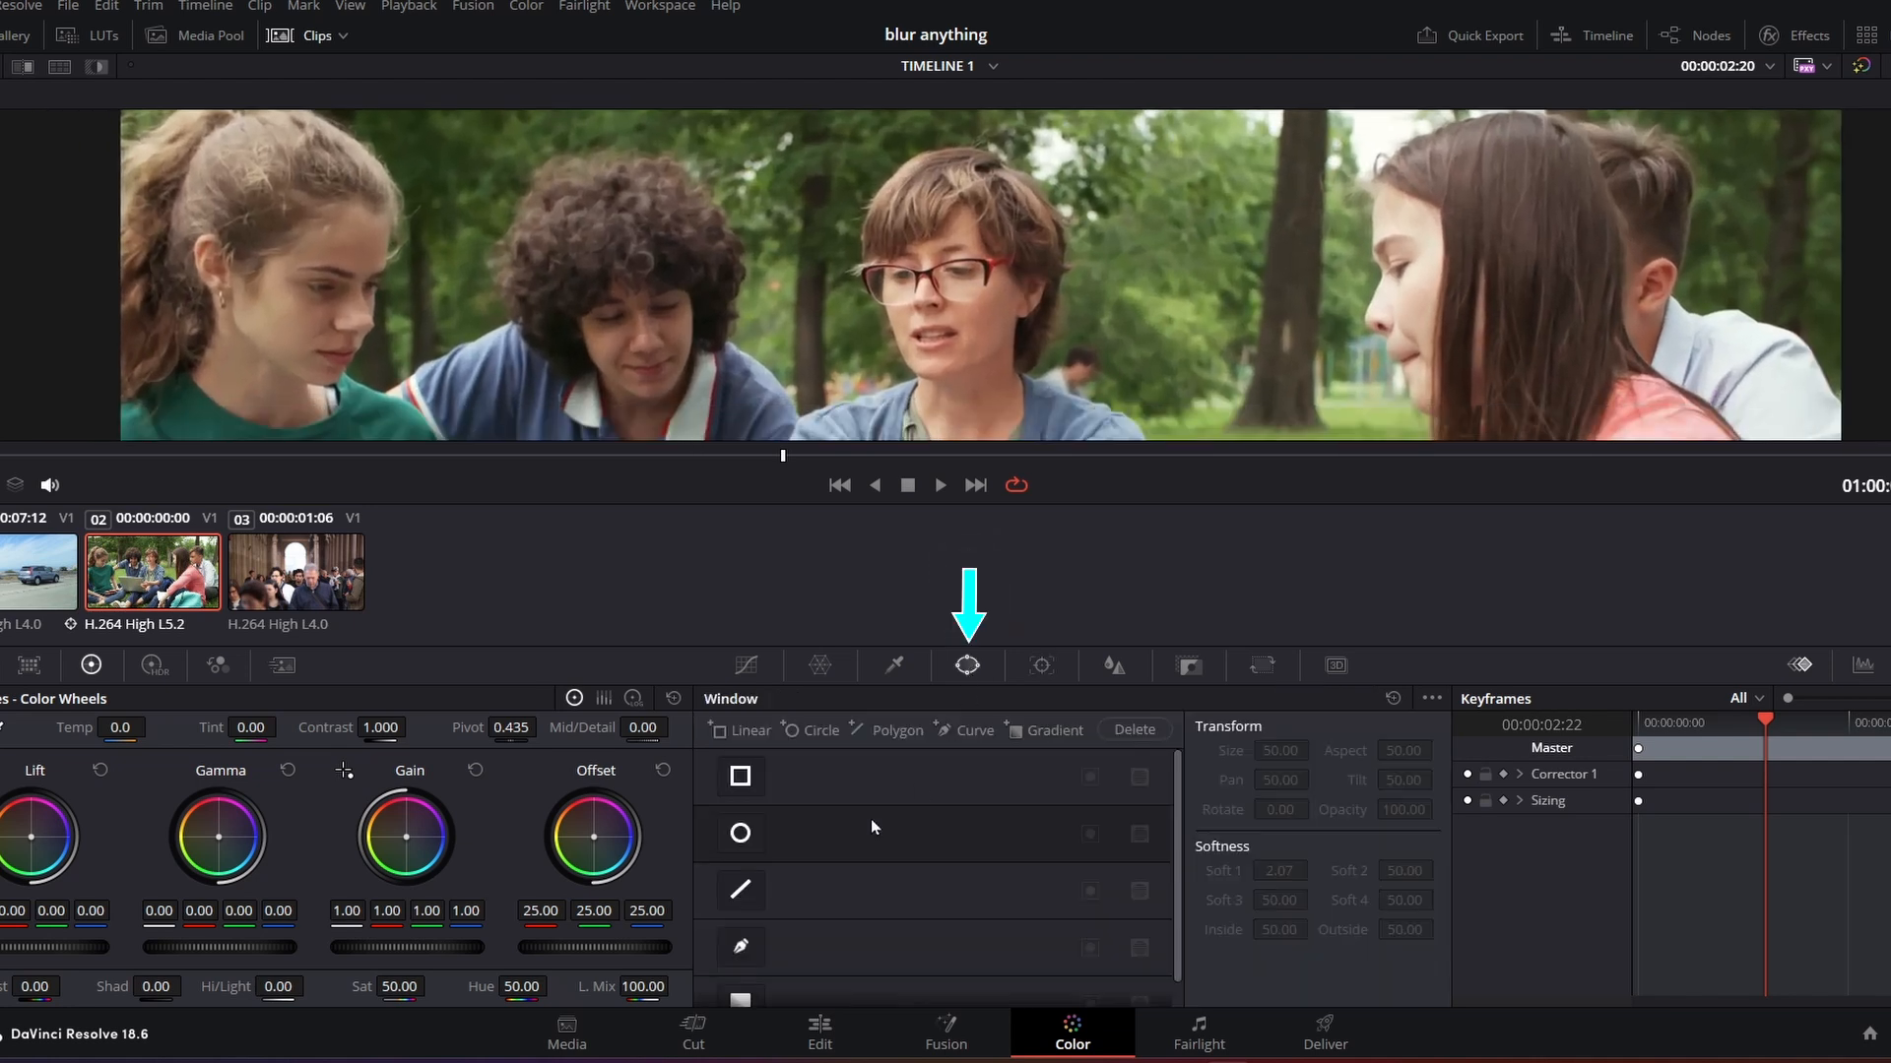
pyautogui.click(740, 836)
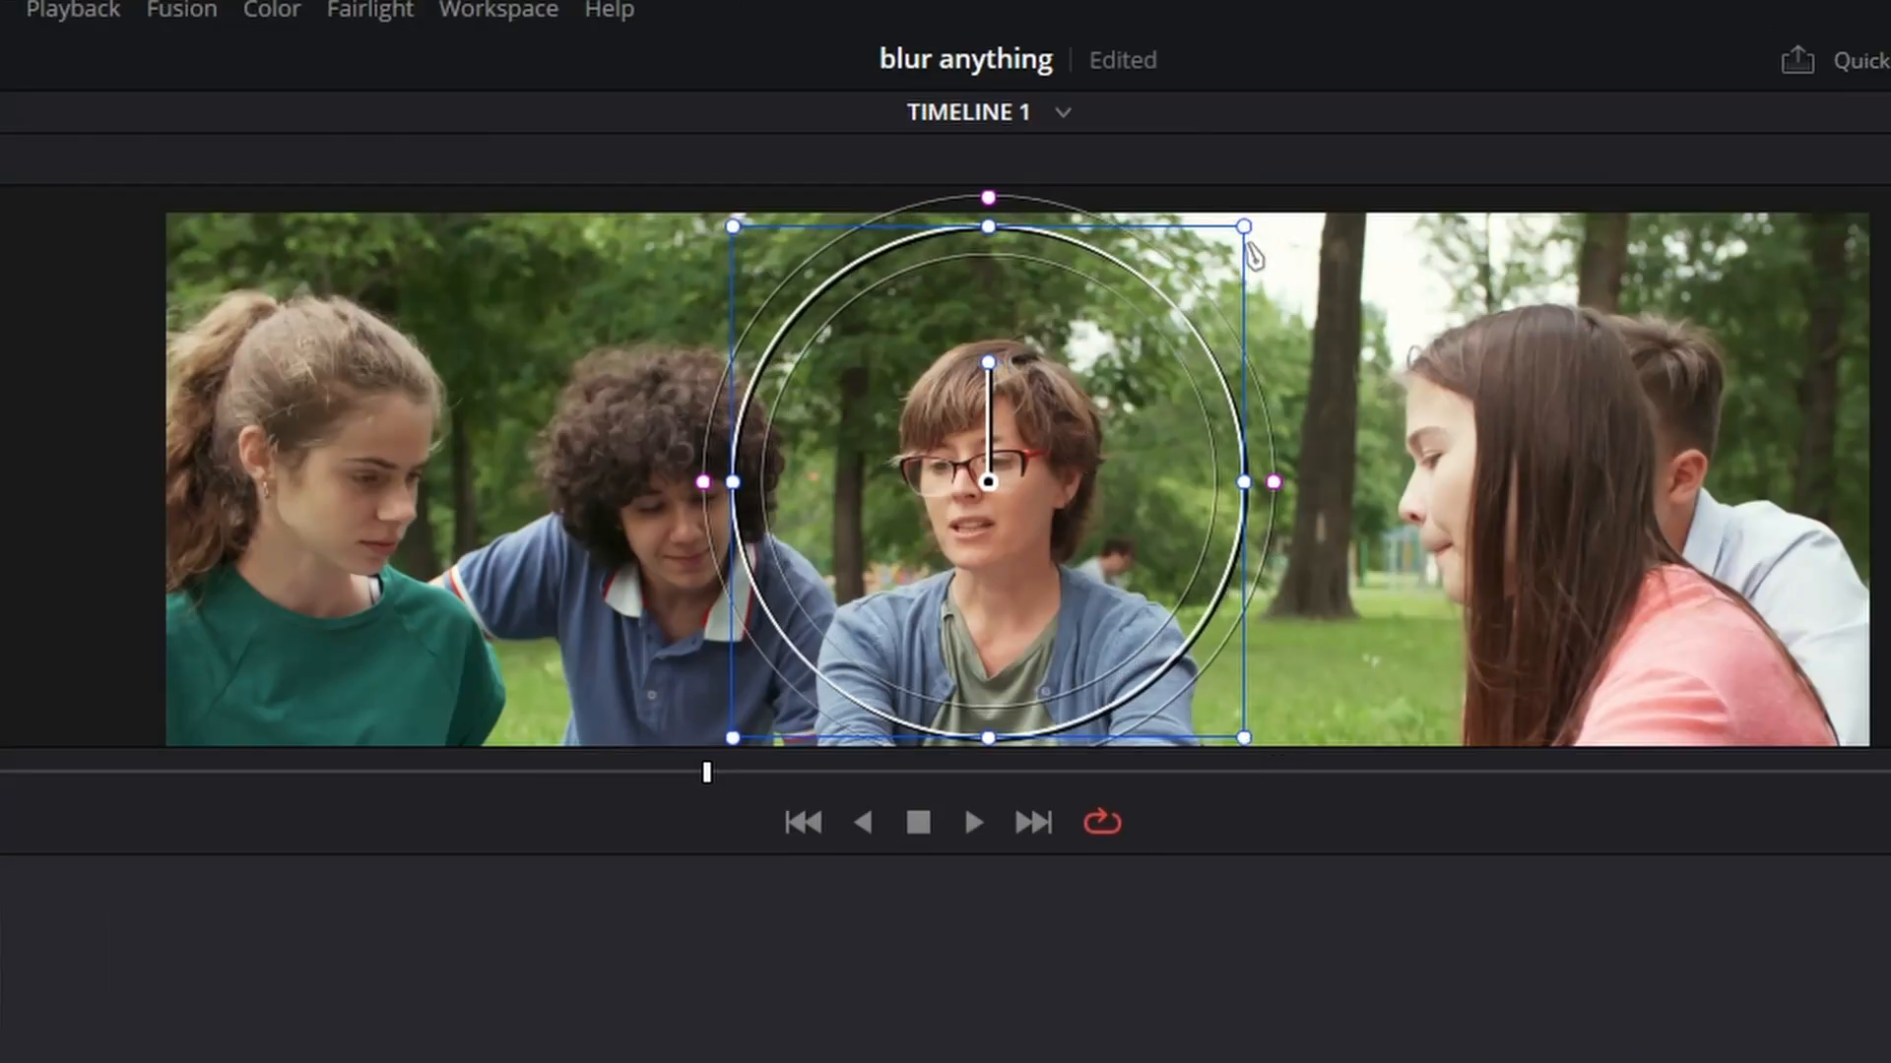
# Step: Shrink the circle window into an oval around the face of the woman with glasses and tighten its soft edge
pyautogui.moveTo(1246, 228); pyautogui.dragTo(1198, 410)
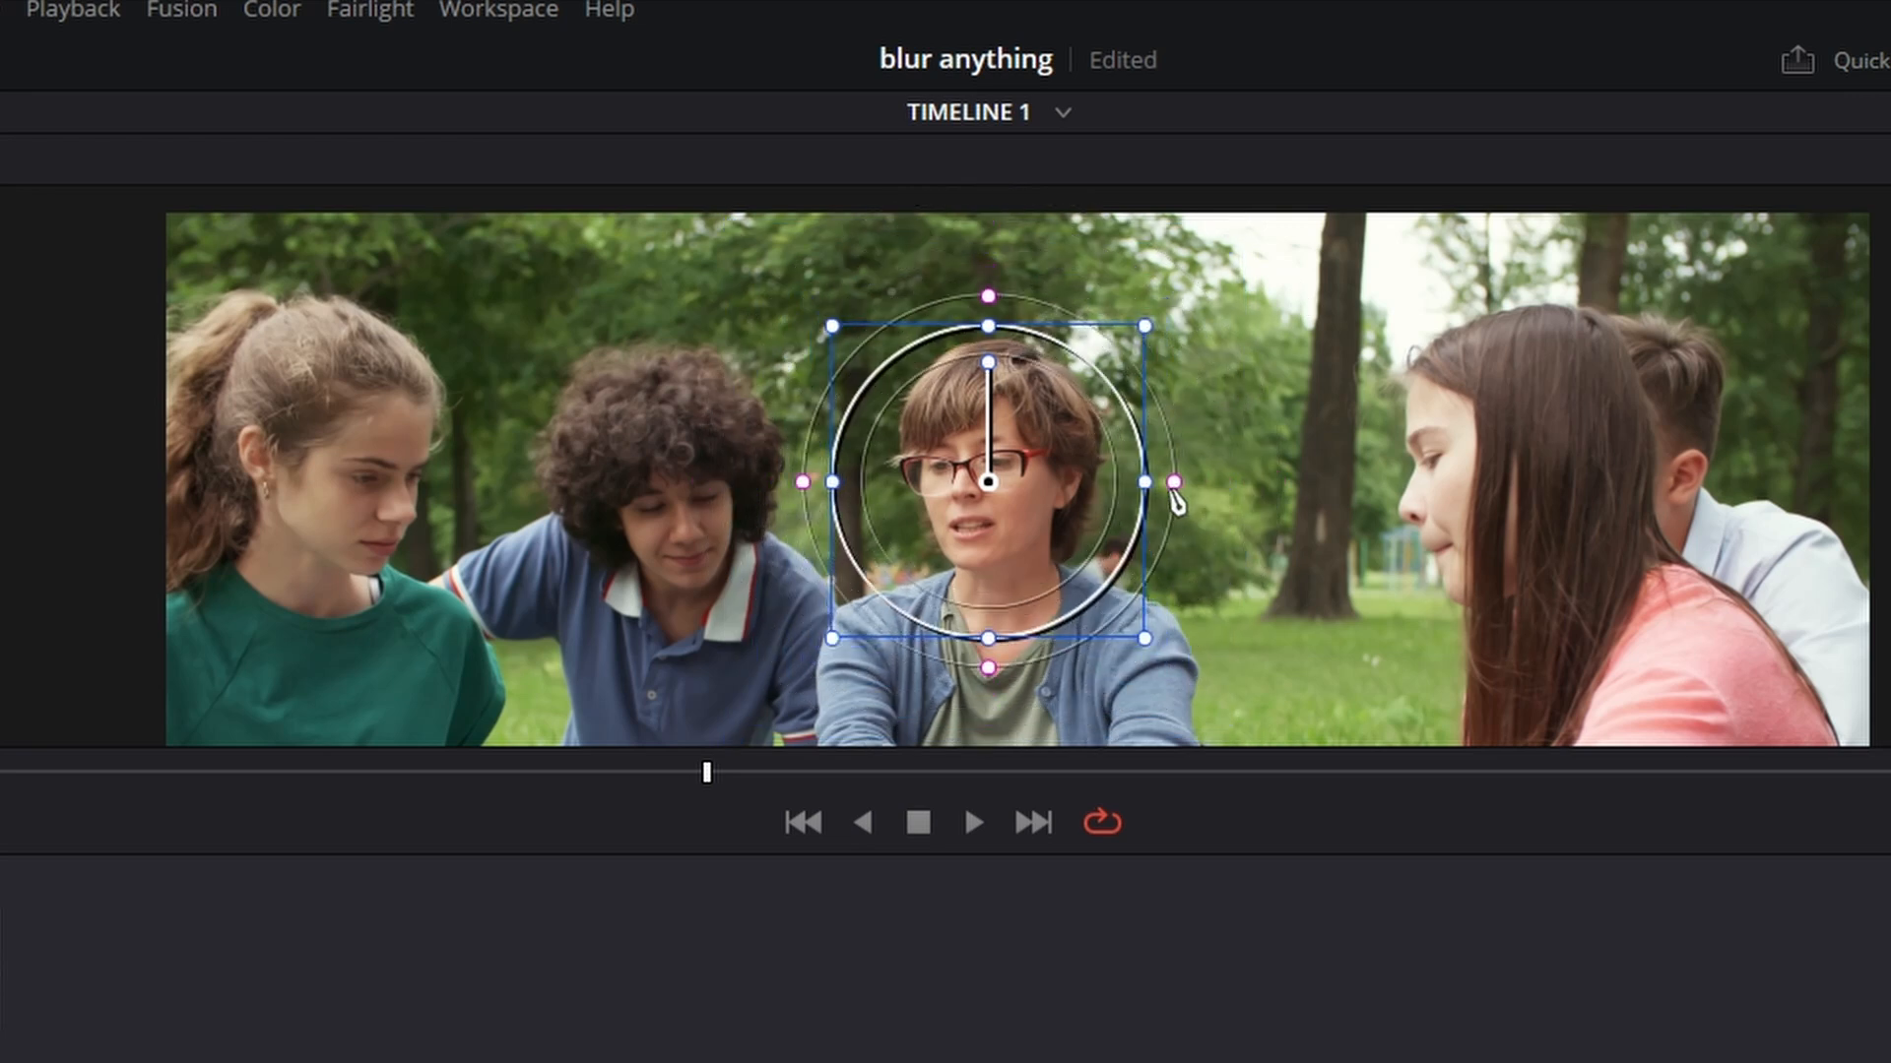
pyautogui.moveTo(1172, 489); pyautogui.dragTo(1163, 496)
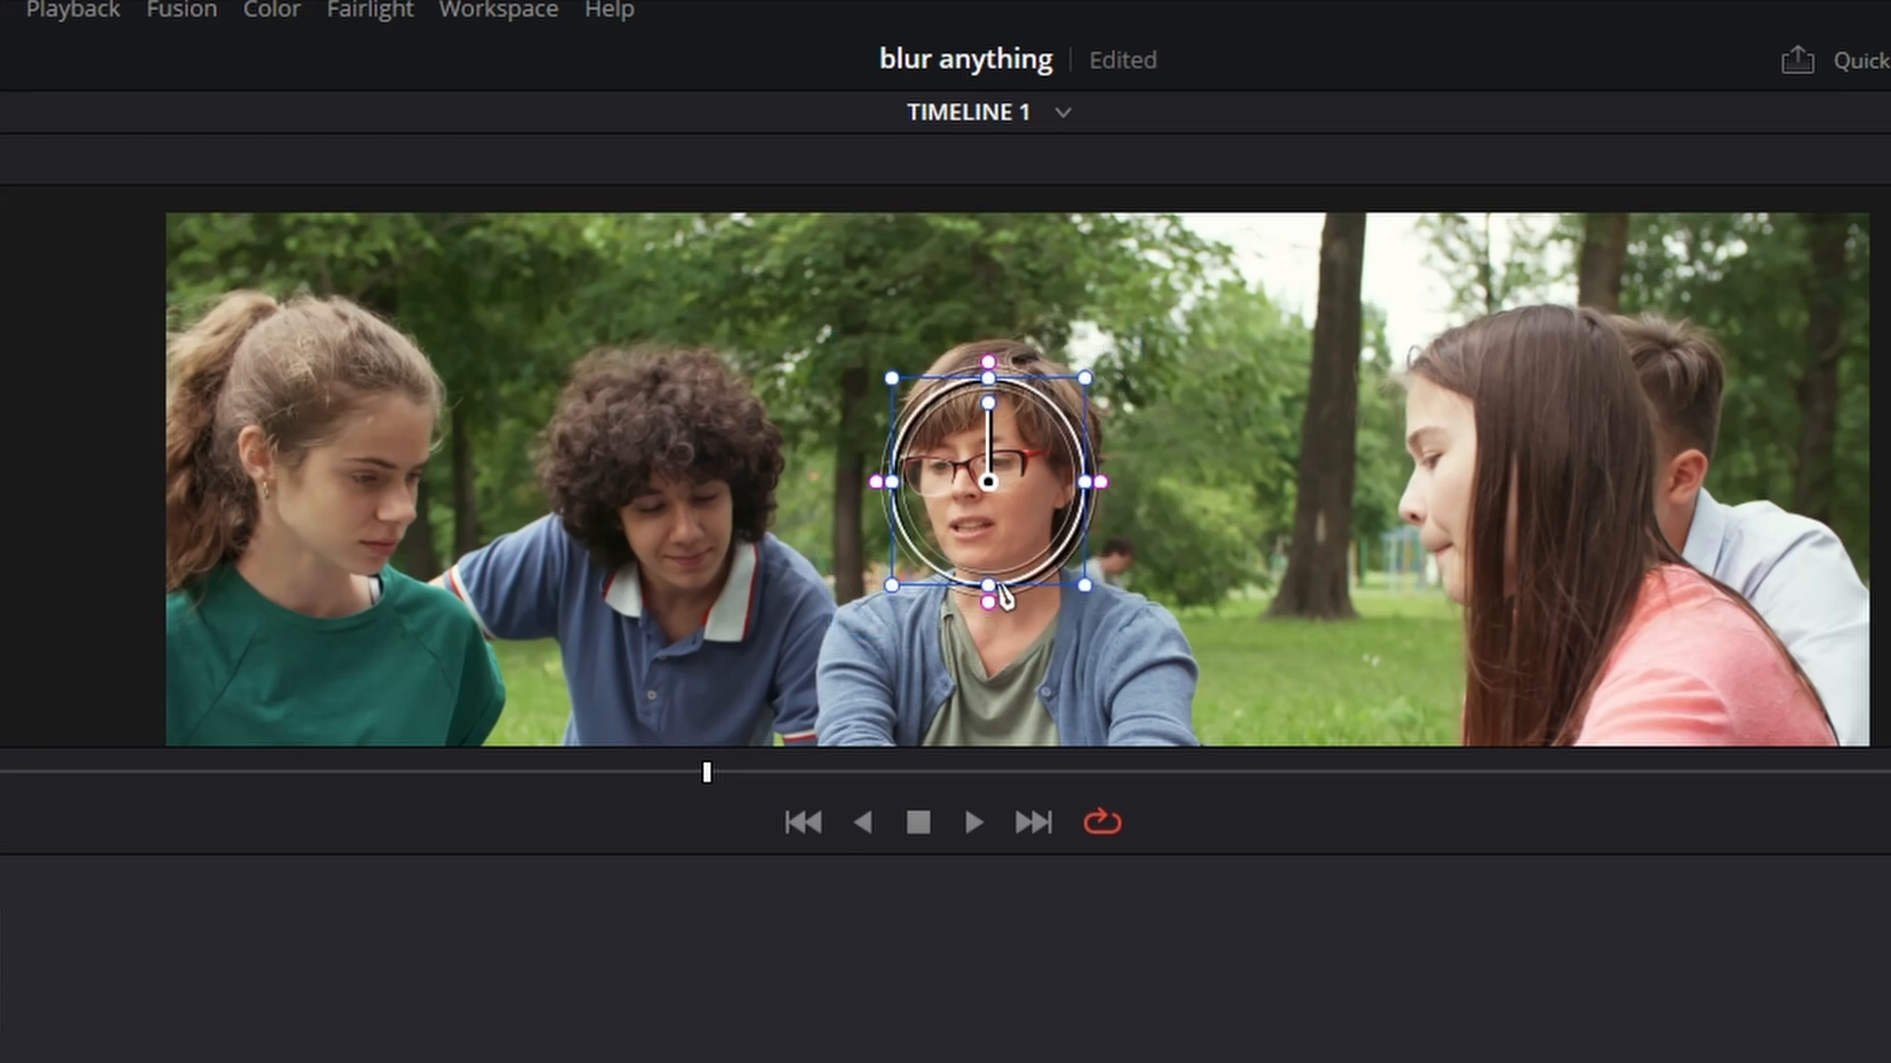
# Step: Narrow the oval window around the woman's face and recenter it over her face on the clip's first frame
pyautogui.moveTo(1084, 483); pyautogui.dragTo(1071, 493)
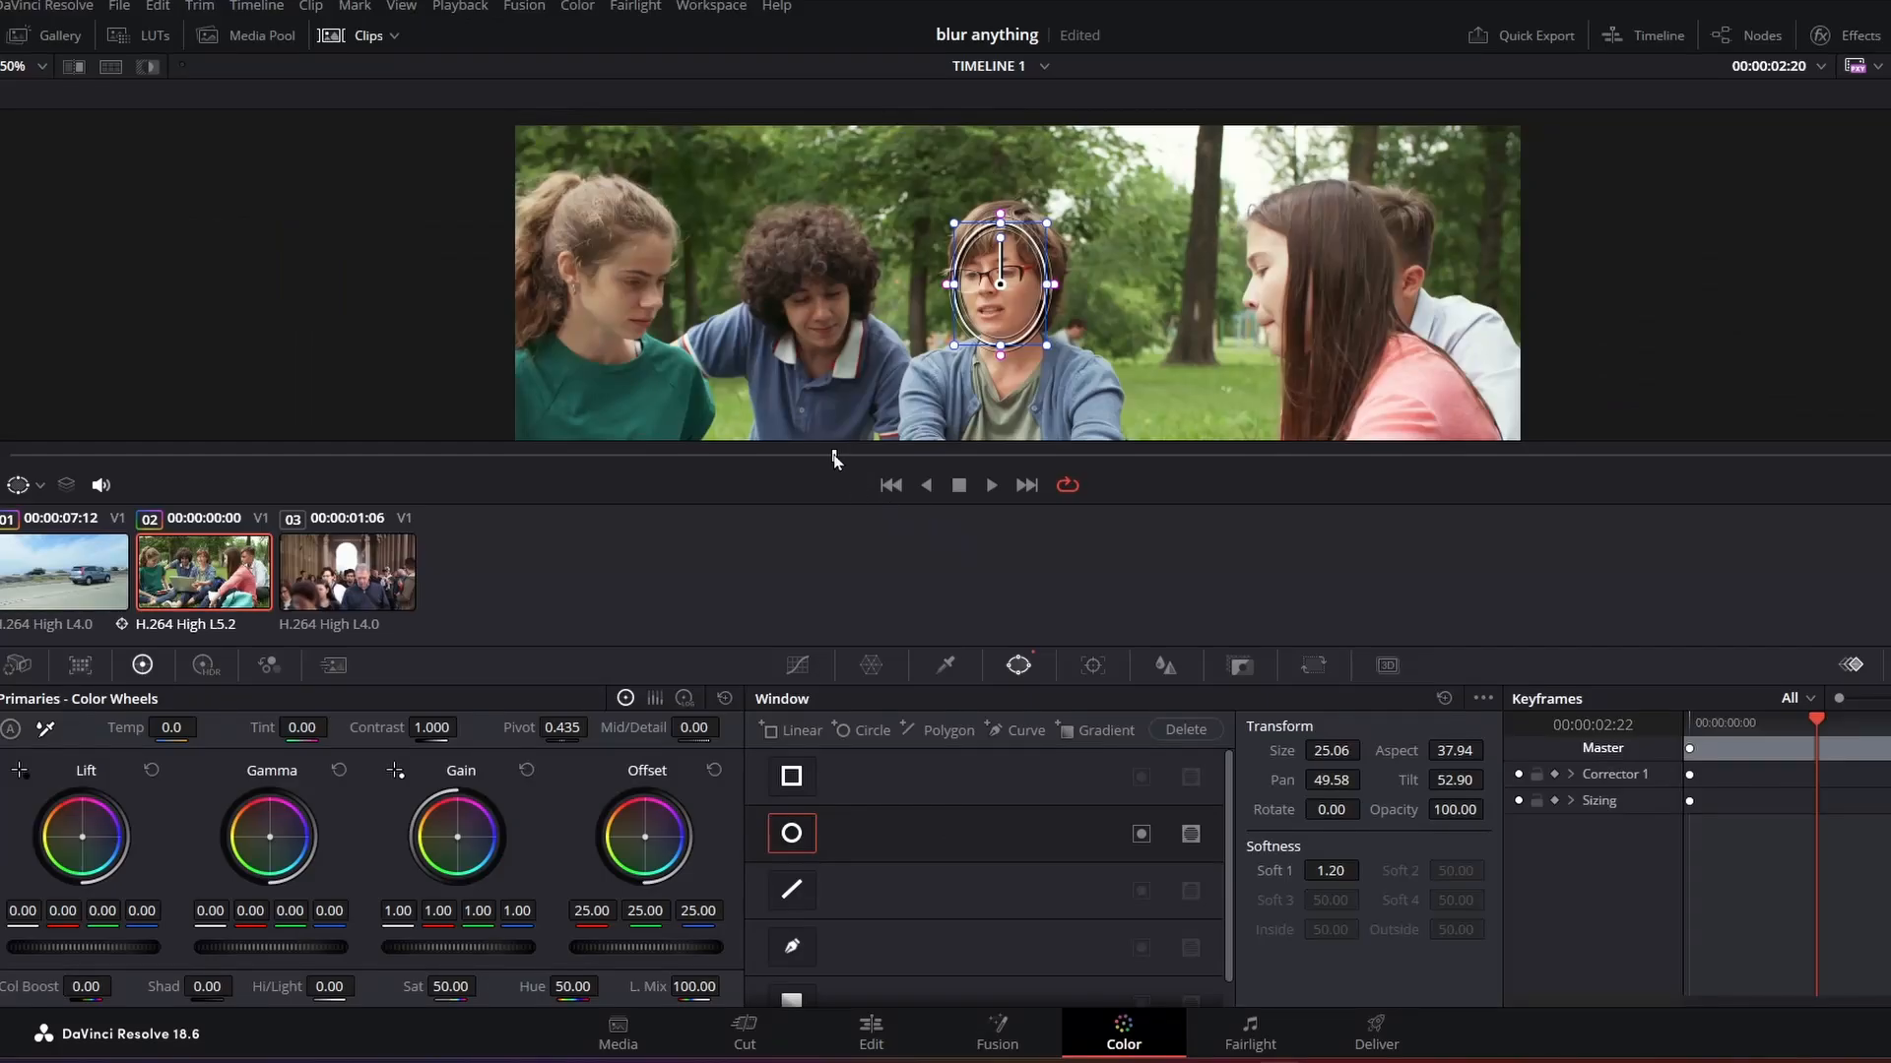
pyautogui.moveTo(688, 460); pyautogui.dragTo(3, 465)
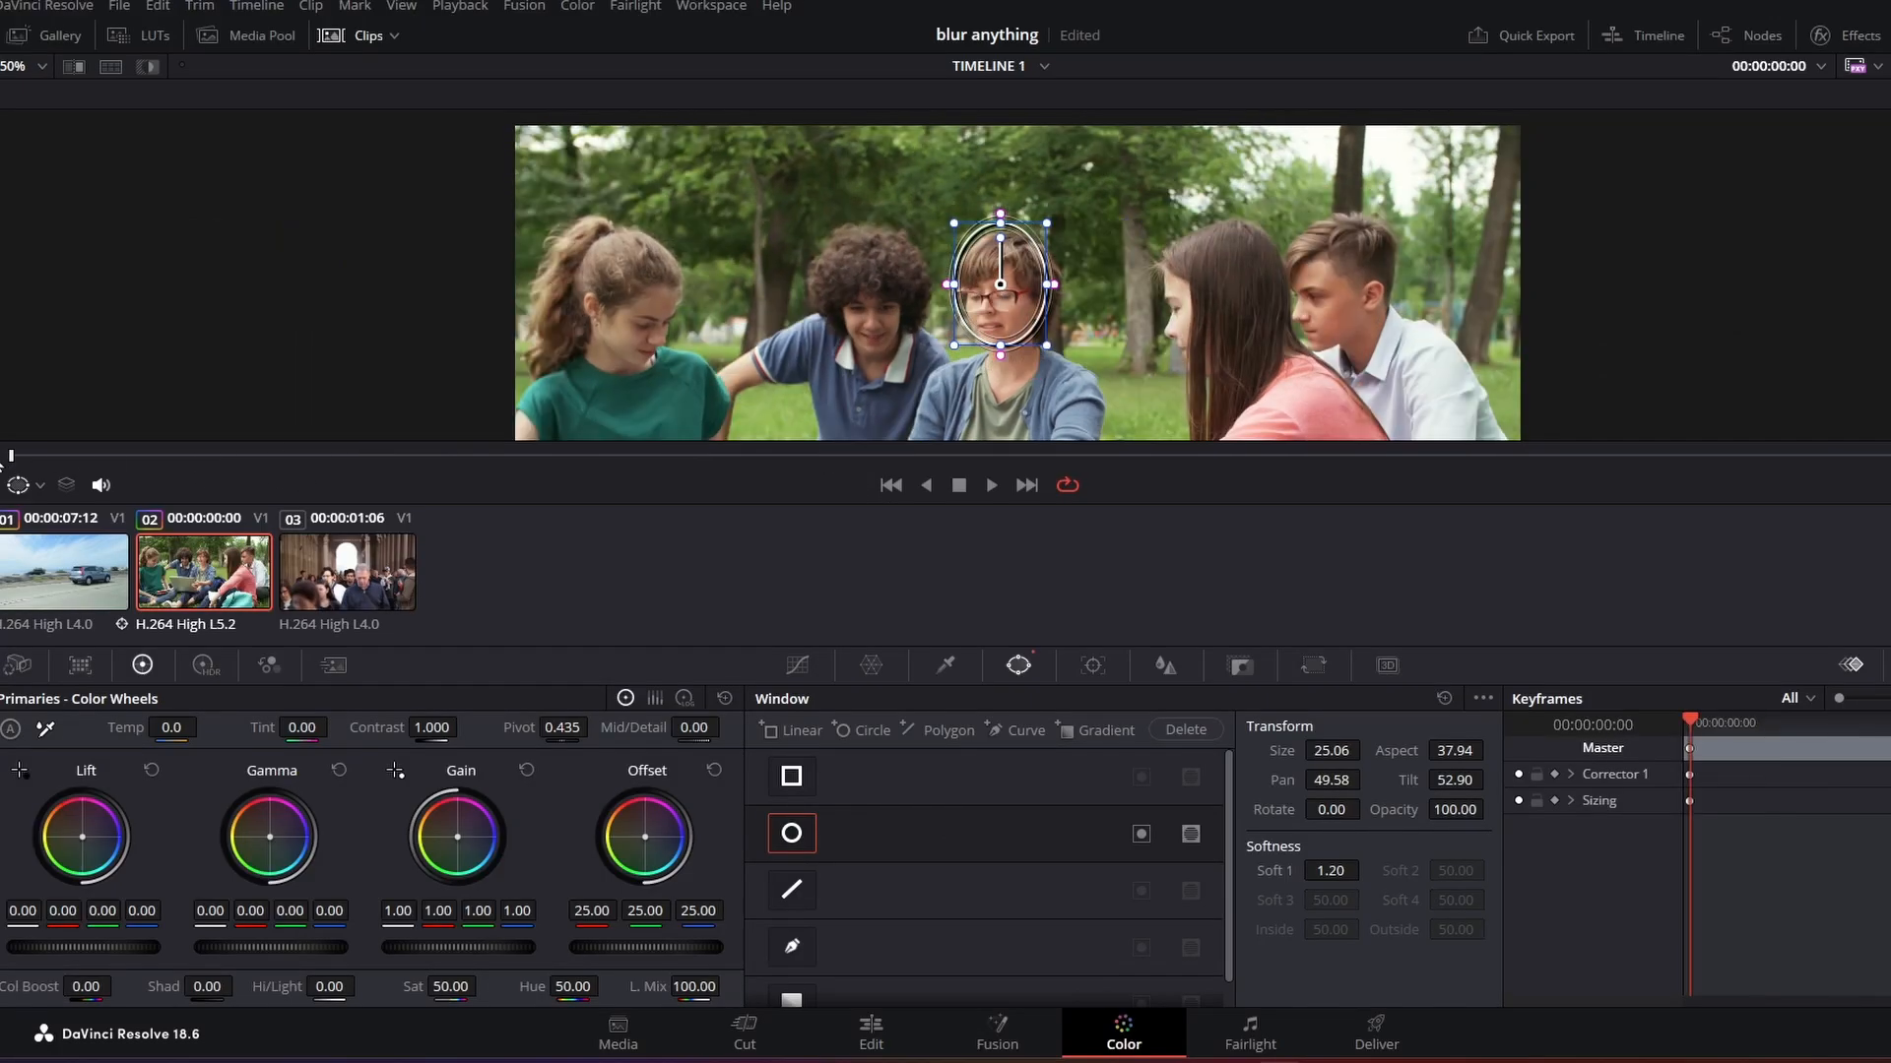
pyautogui.moveTo(1001, 310); pyautogui.dragTo(1000, 324)
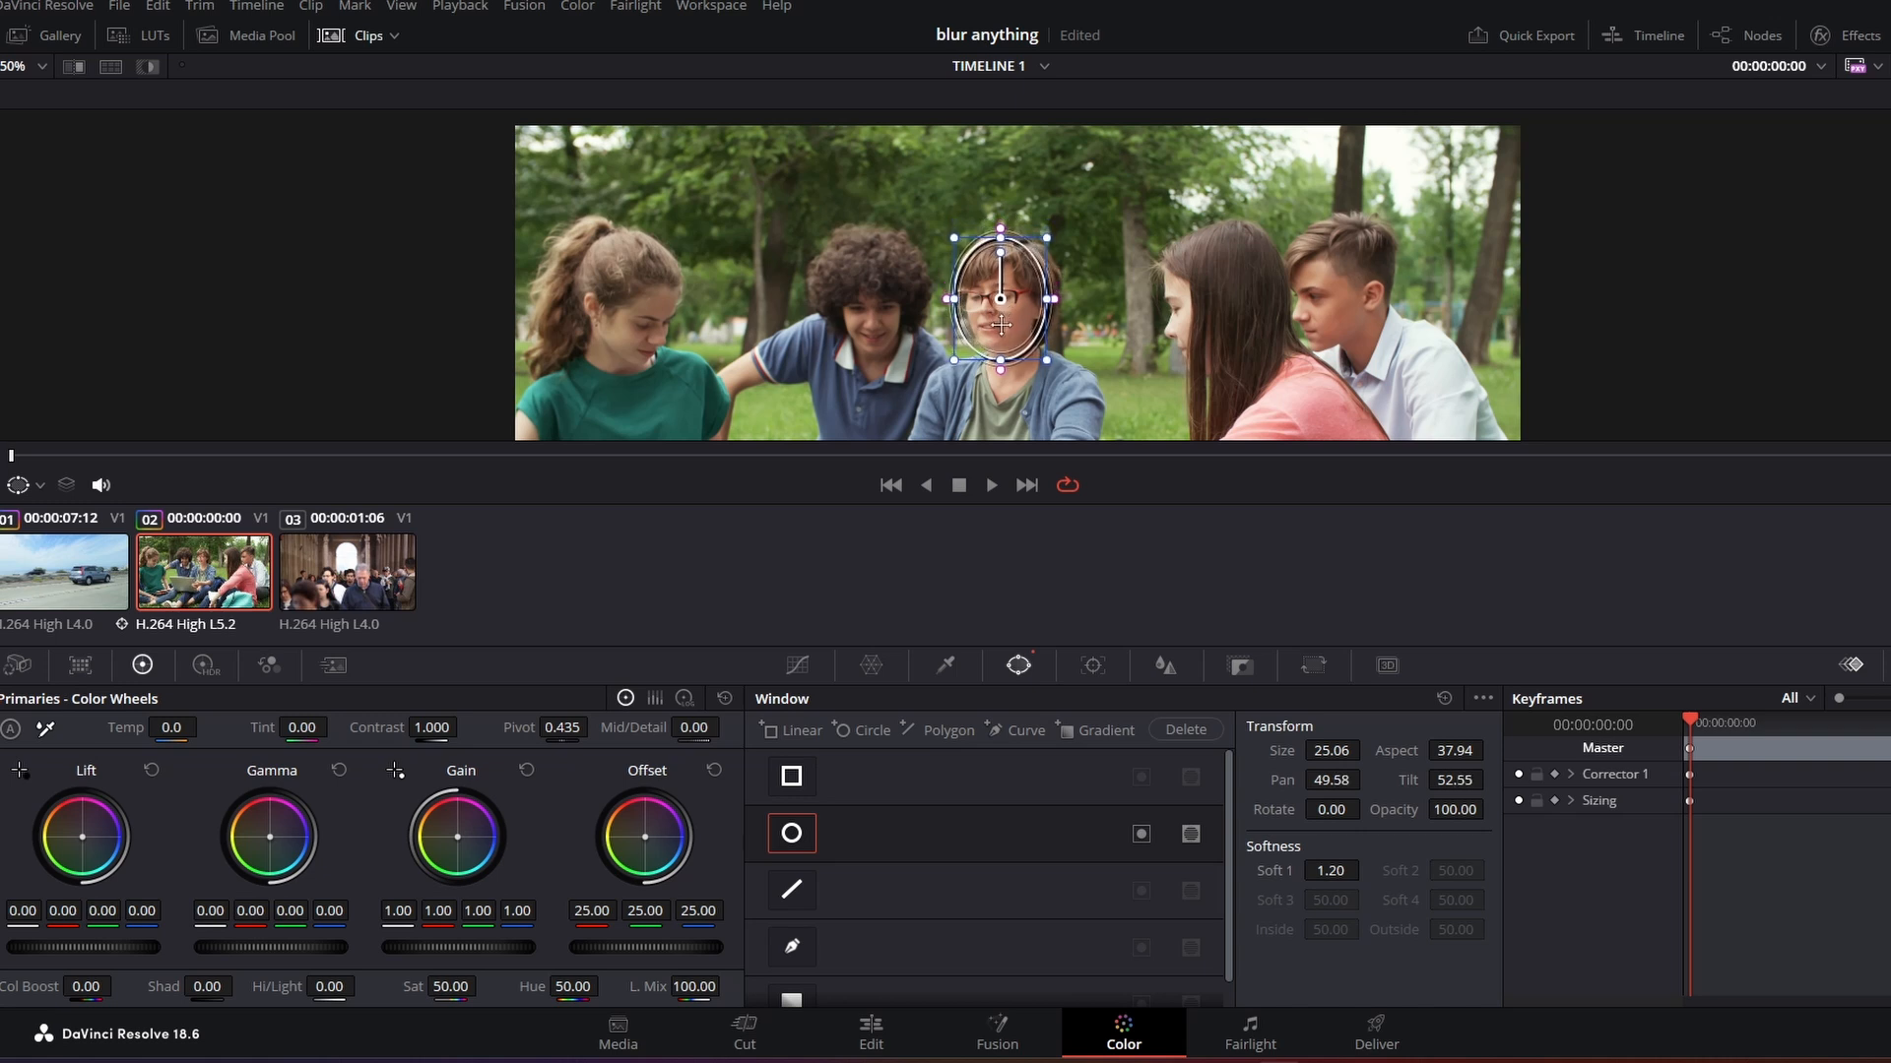
# Step: Track the oval face window forward from the first frame through the whole clip
pyautogui.click(1093, 665)
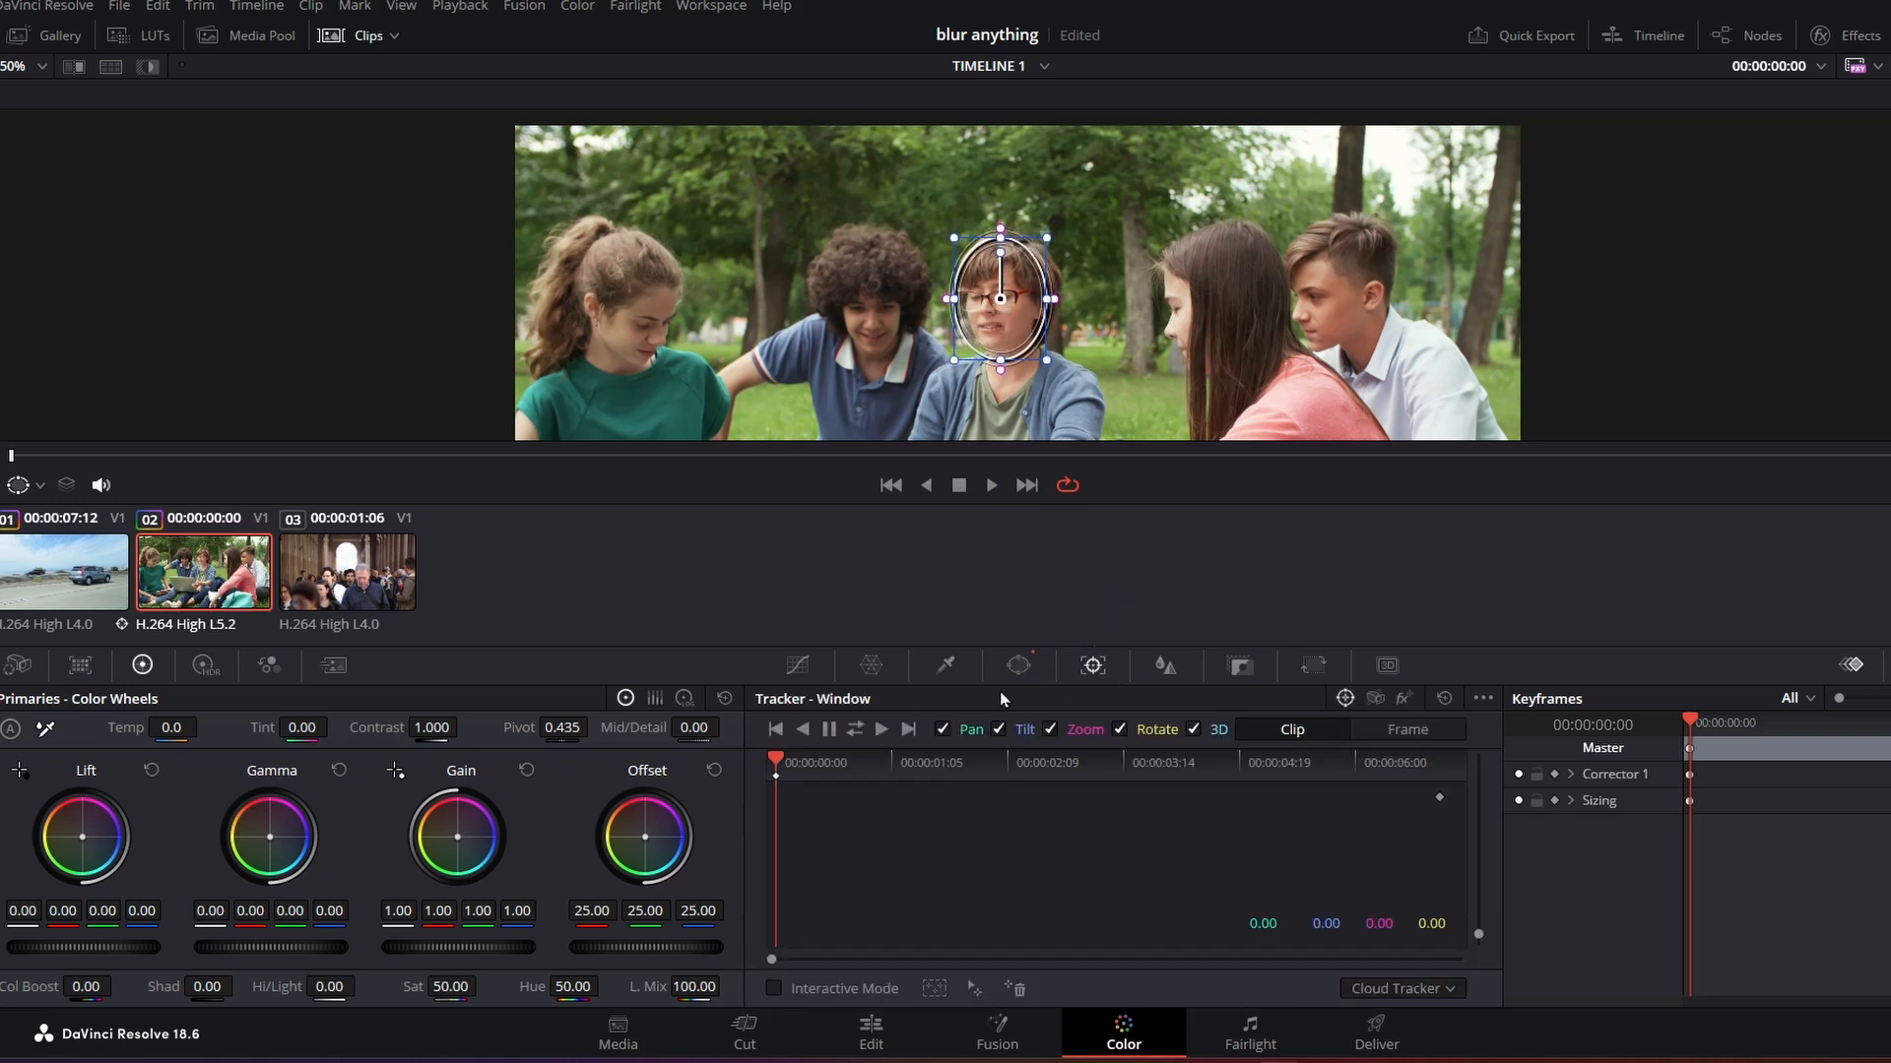
pyautogui.click(875, 734)
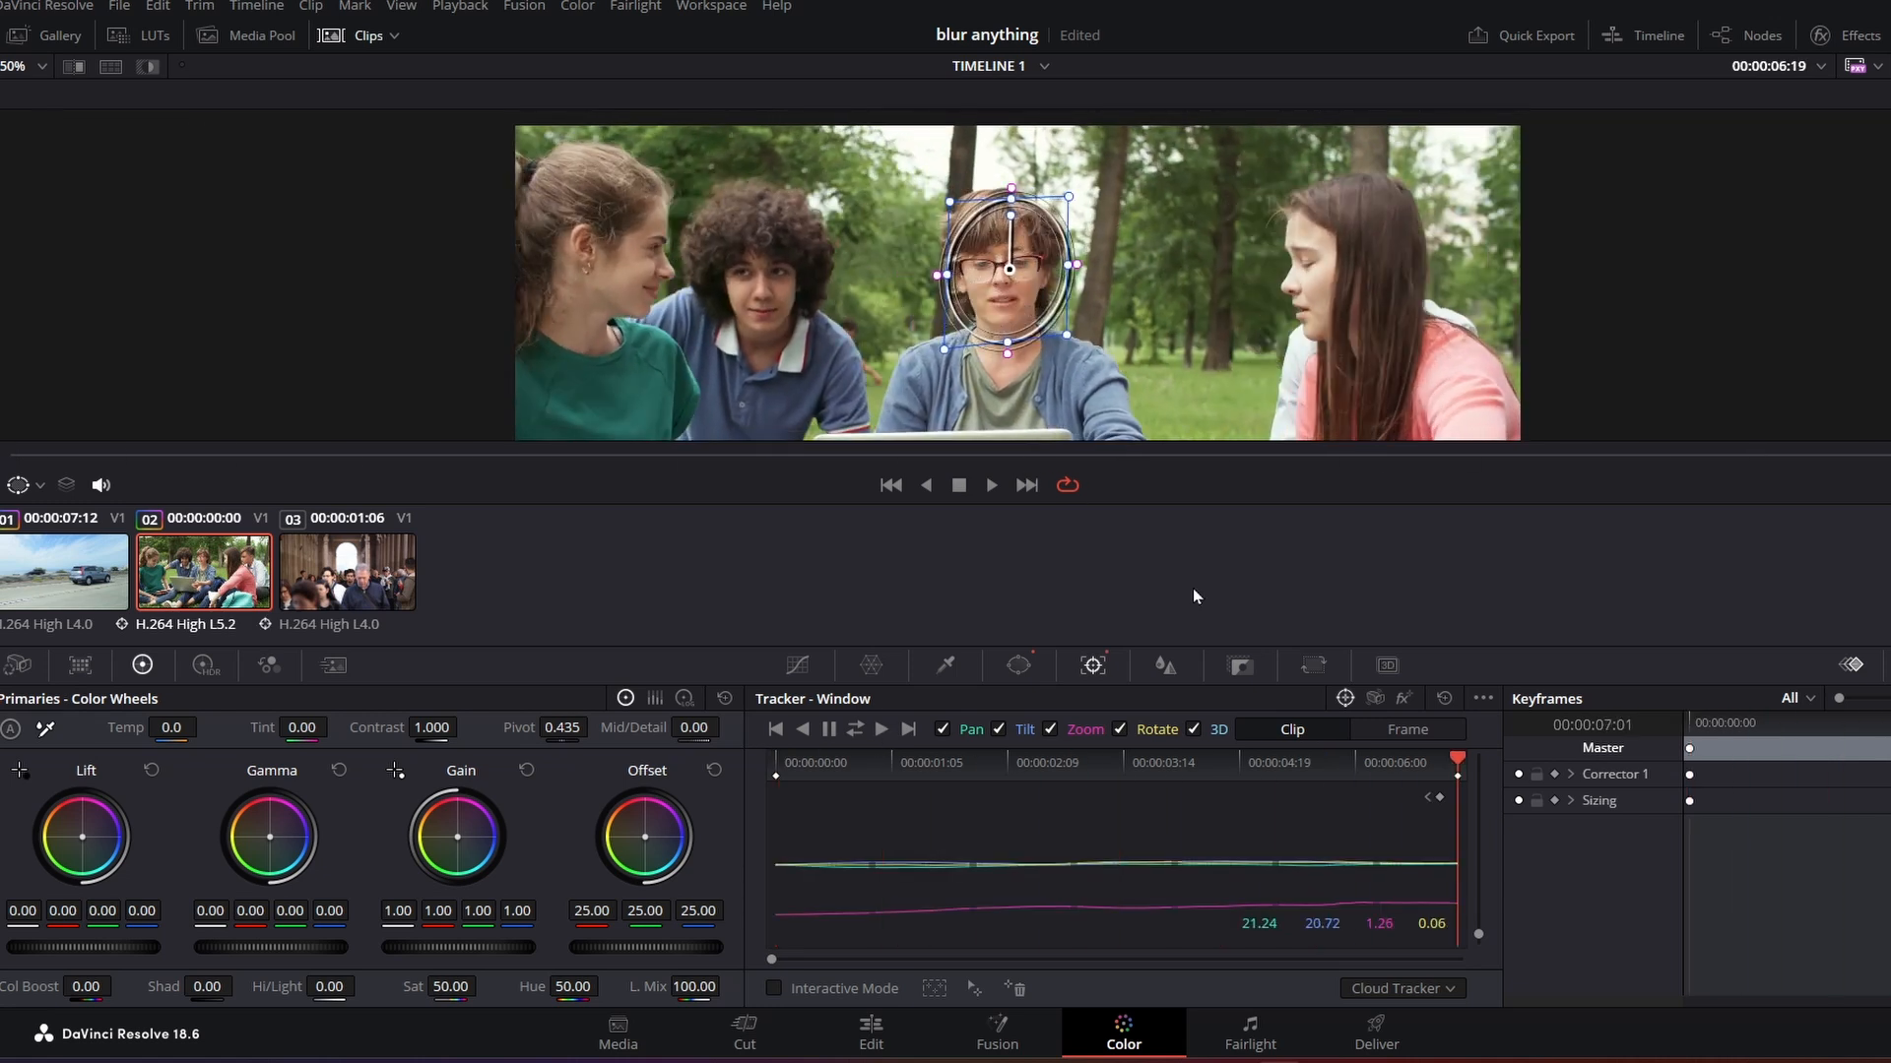
pyautogui.click(1162, 667)
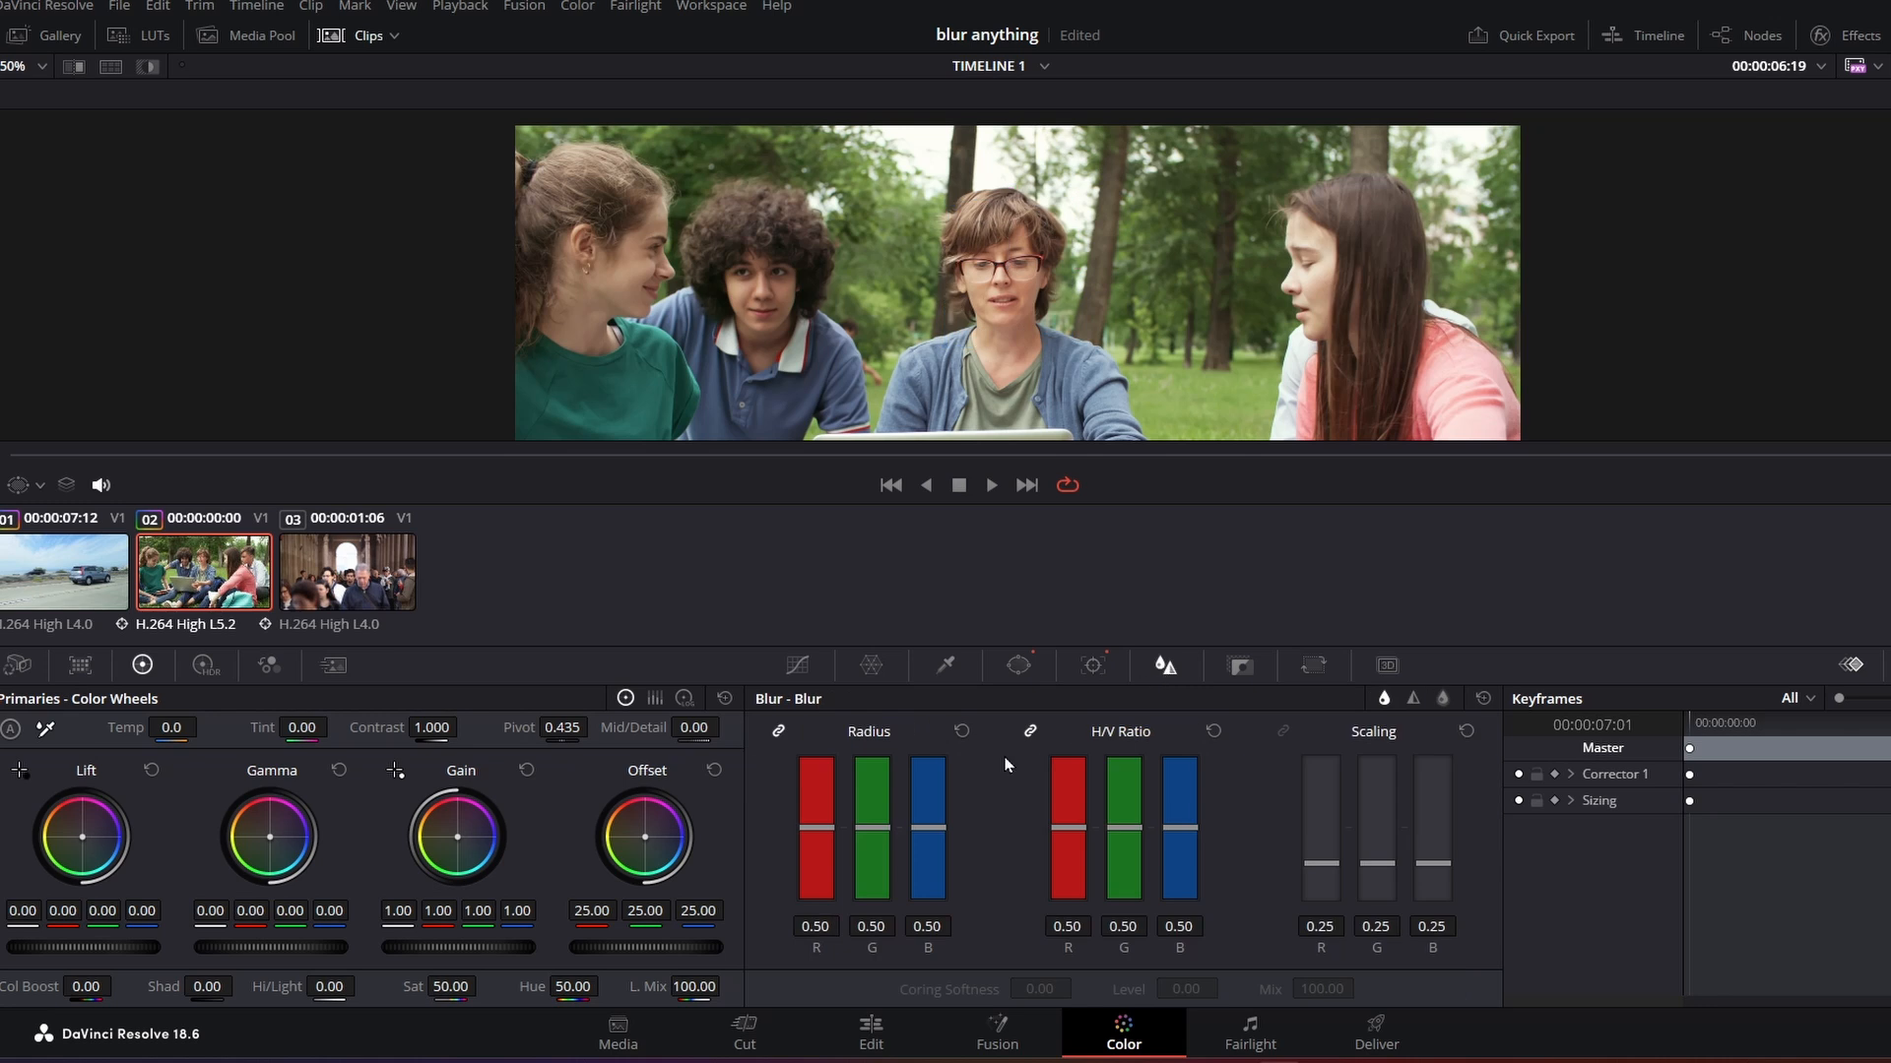
pyautogui.click(1093, 668)
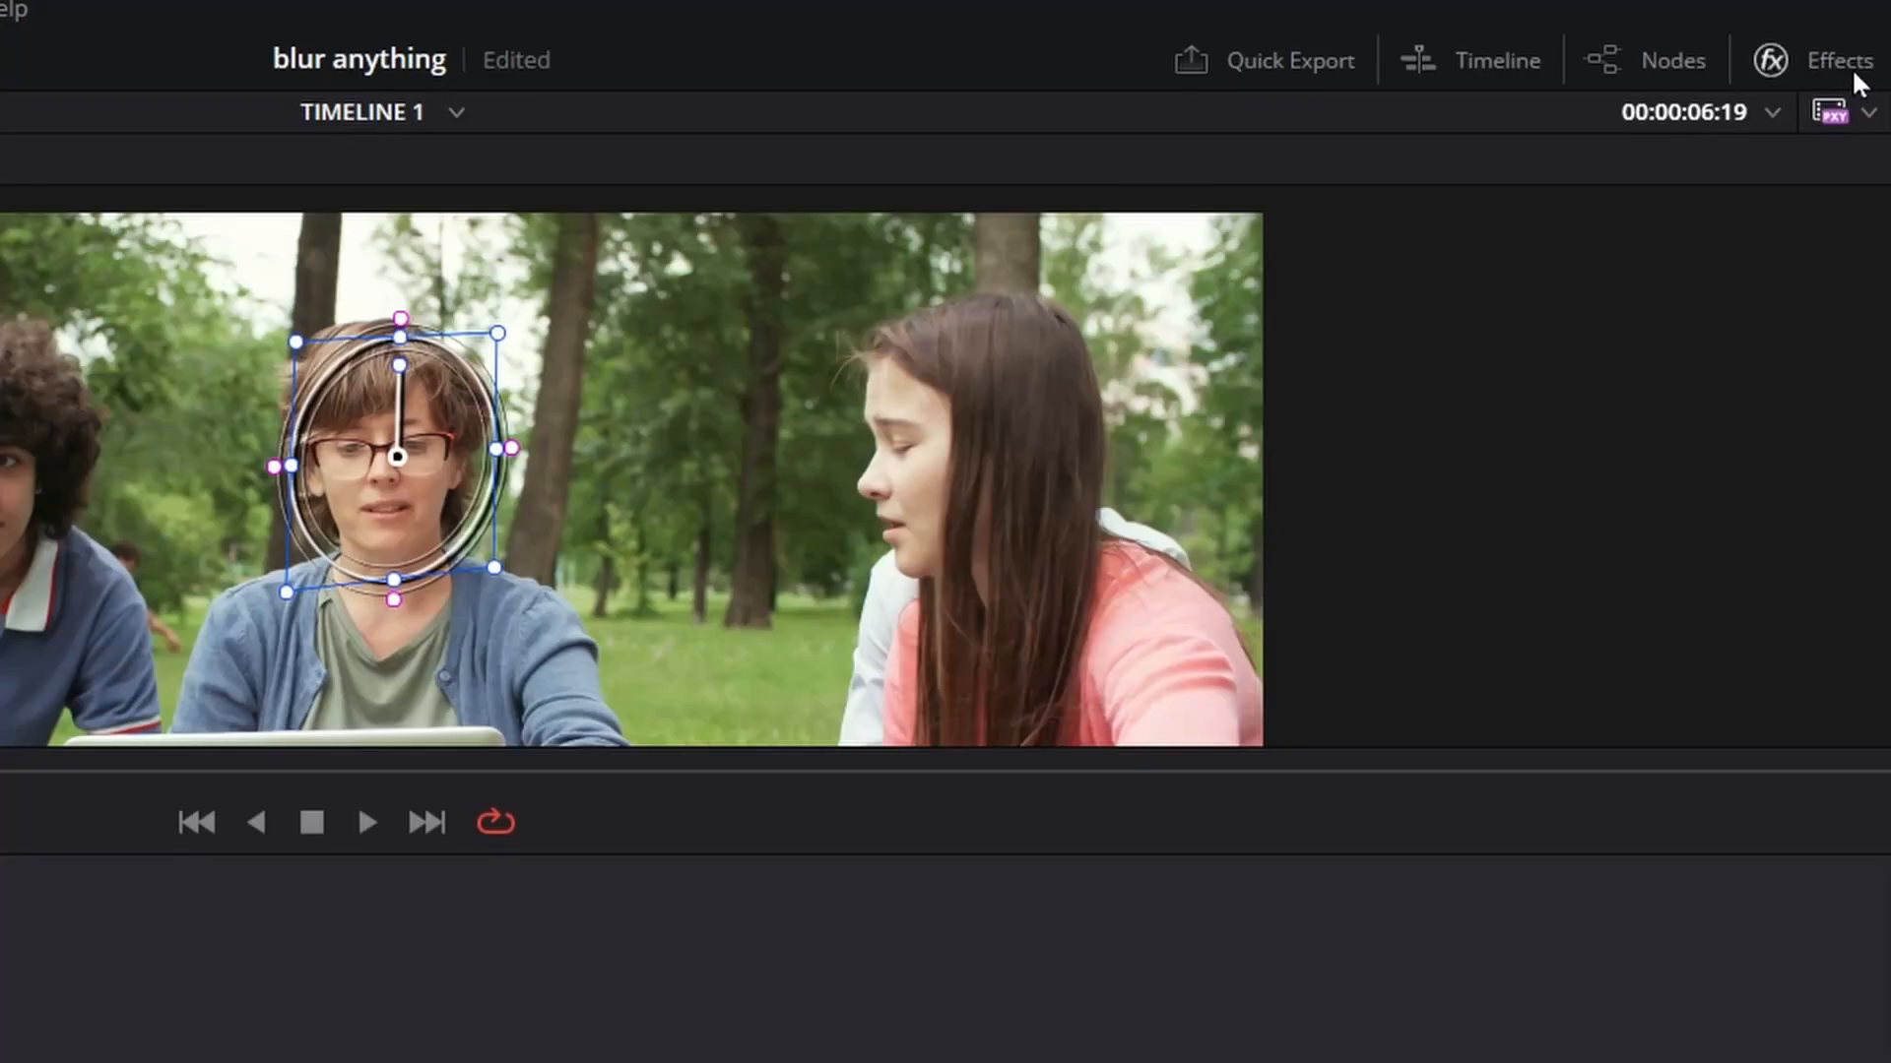
# Step: Apply the Mosaic Blur effect to node 01 of the face blur clip
pyautogui.click(1846, 59)
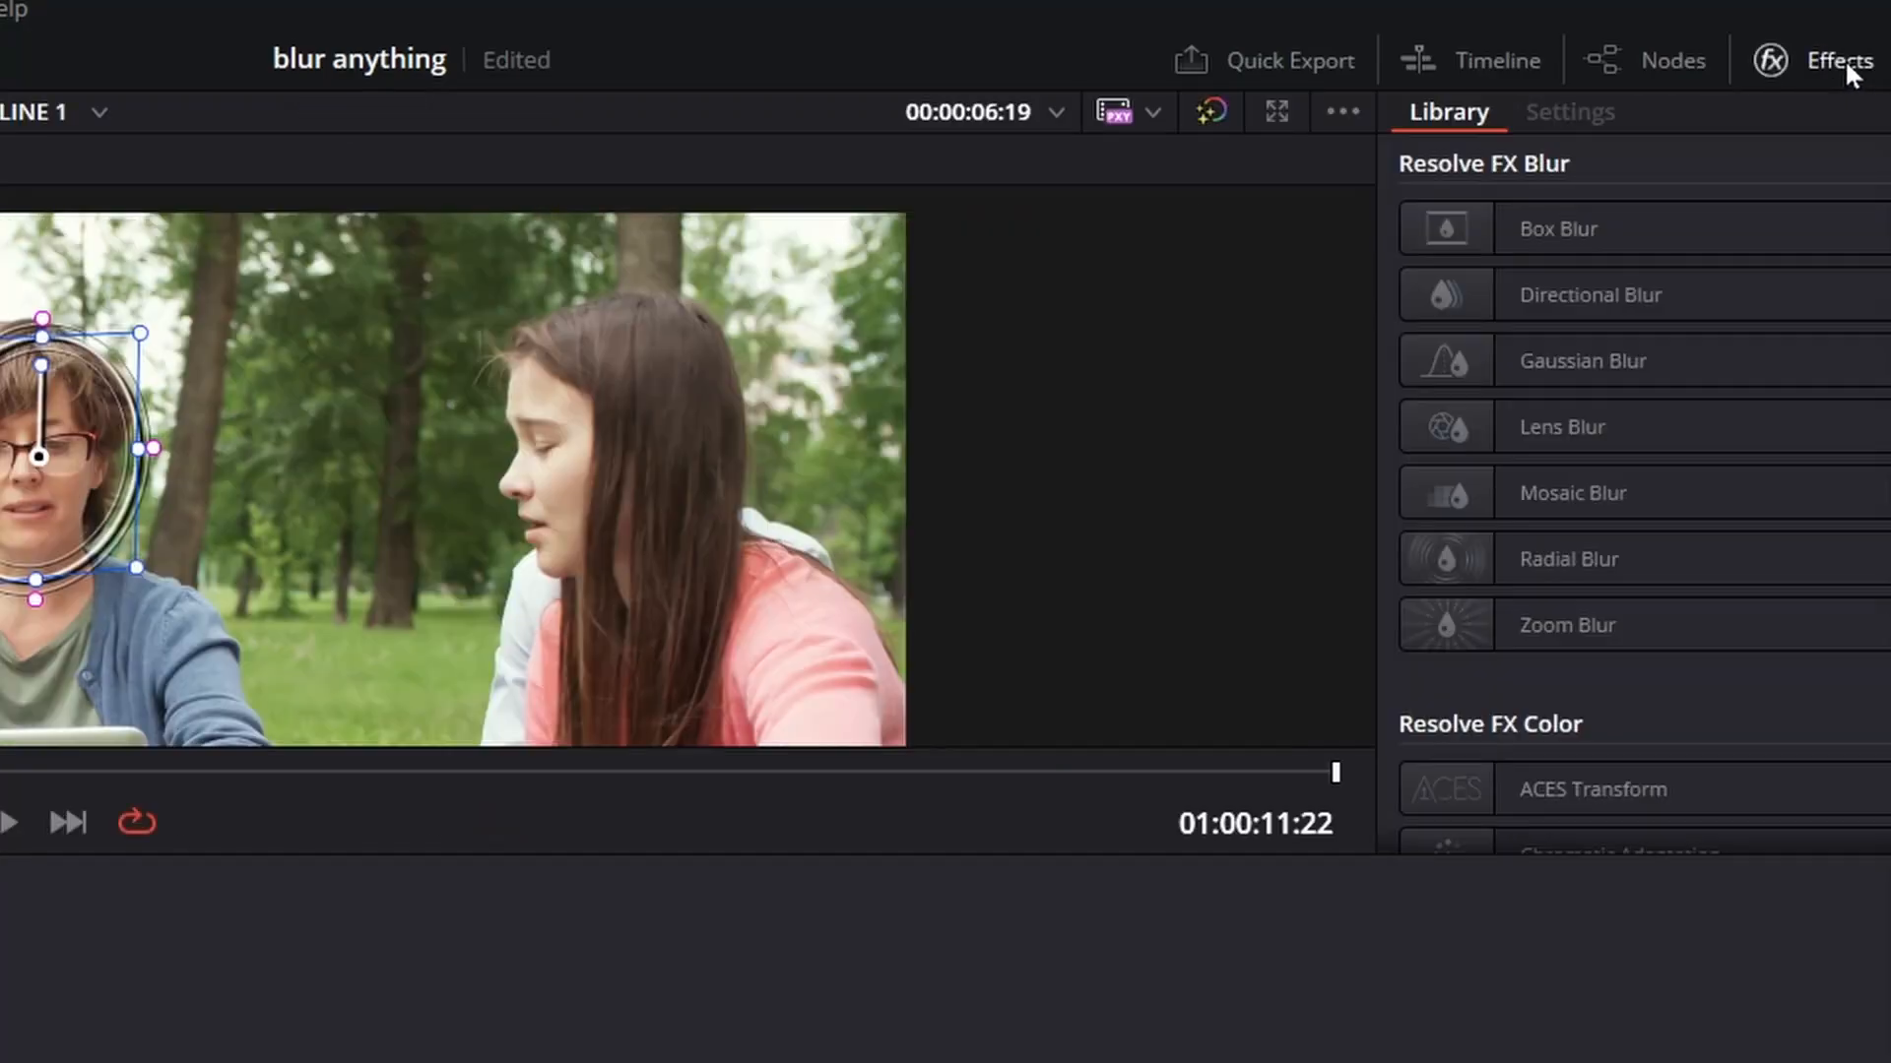
pyautogui.click(1638, 492)
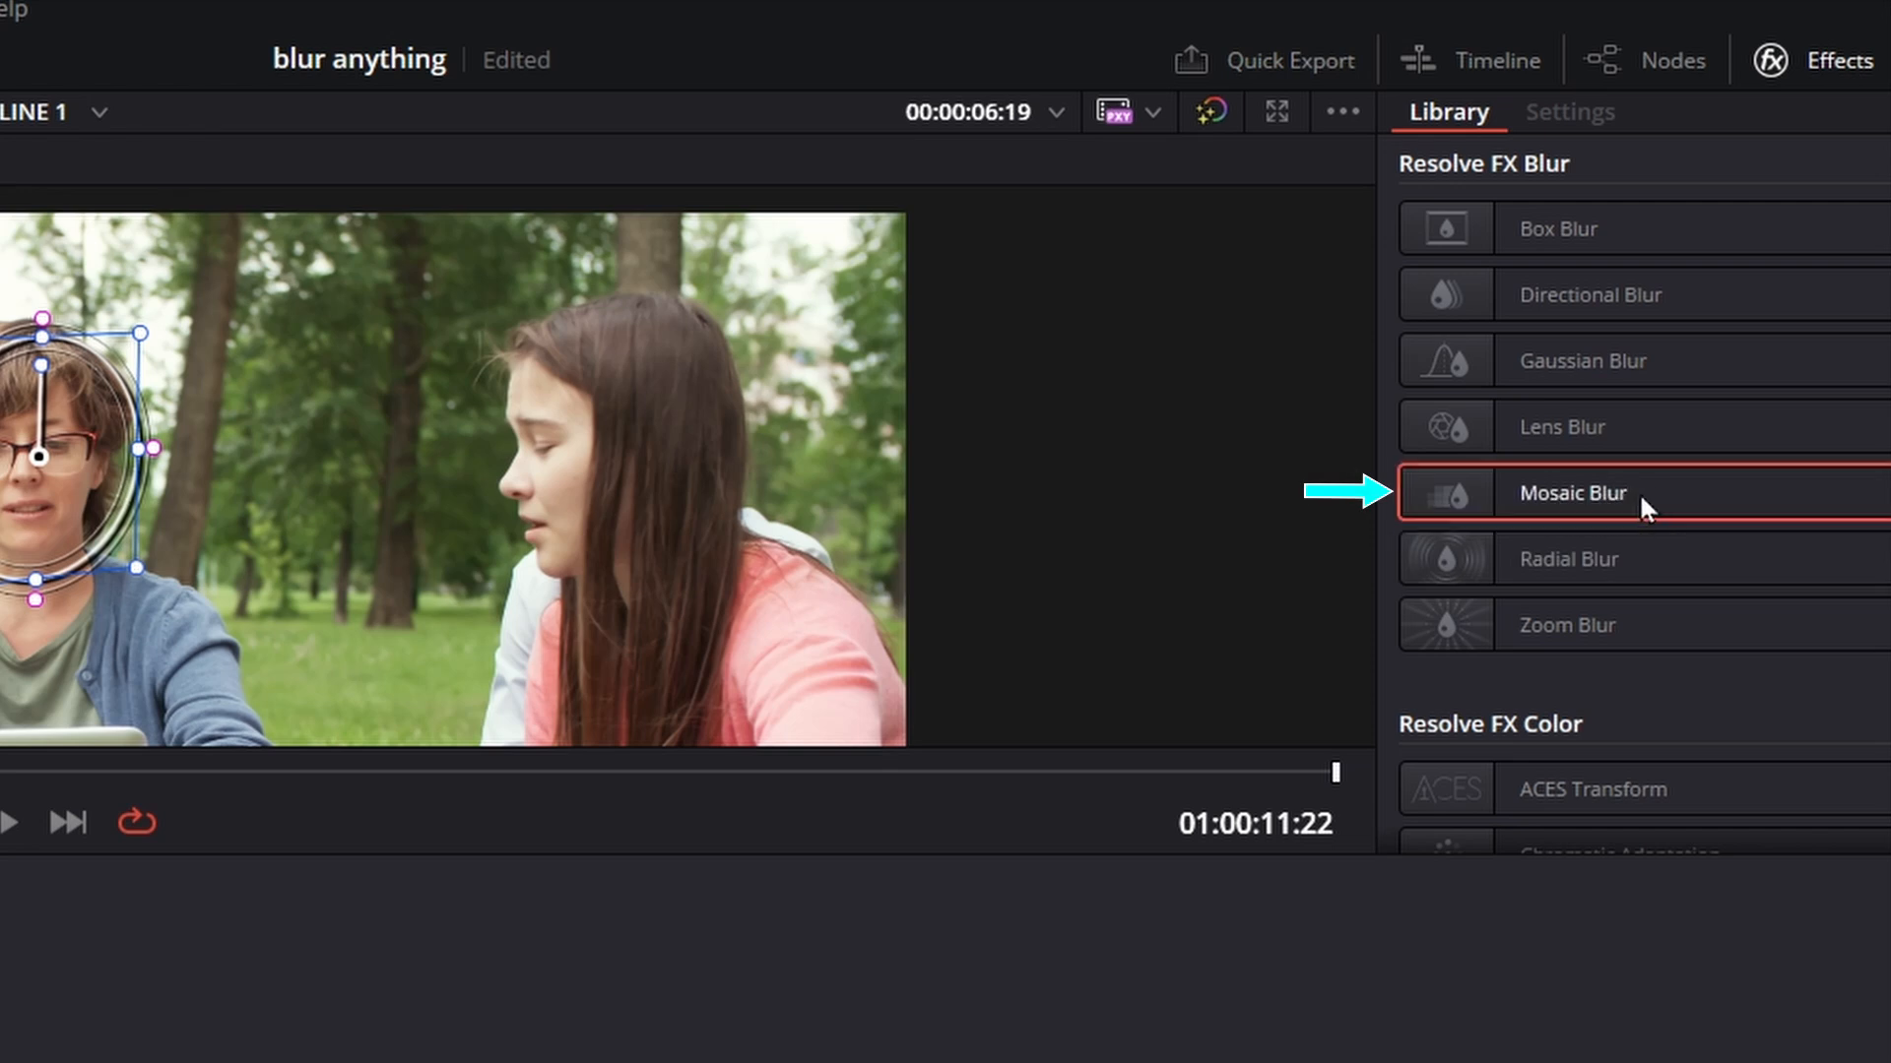
pyautogui.click(1672, 63)
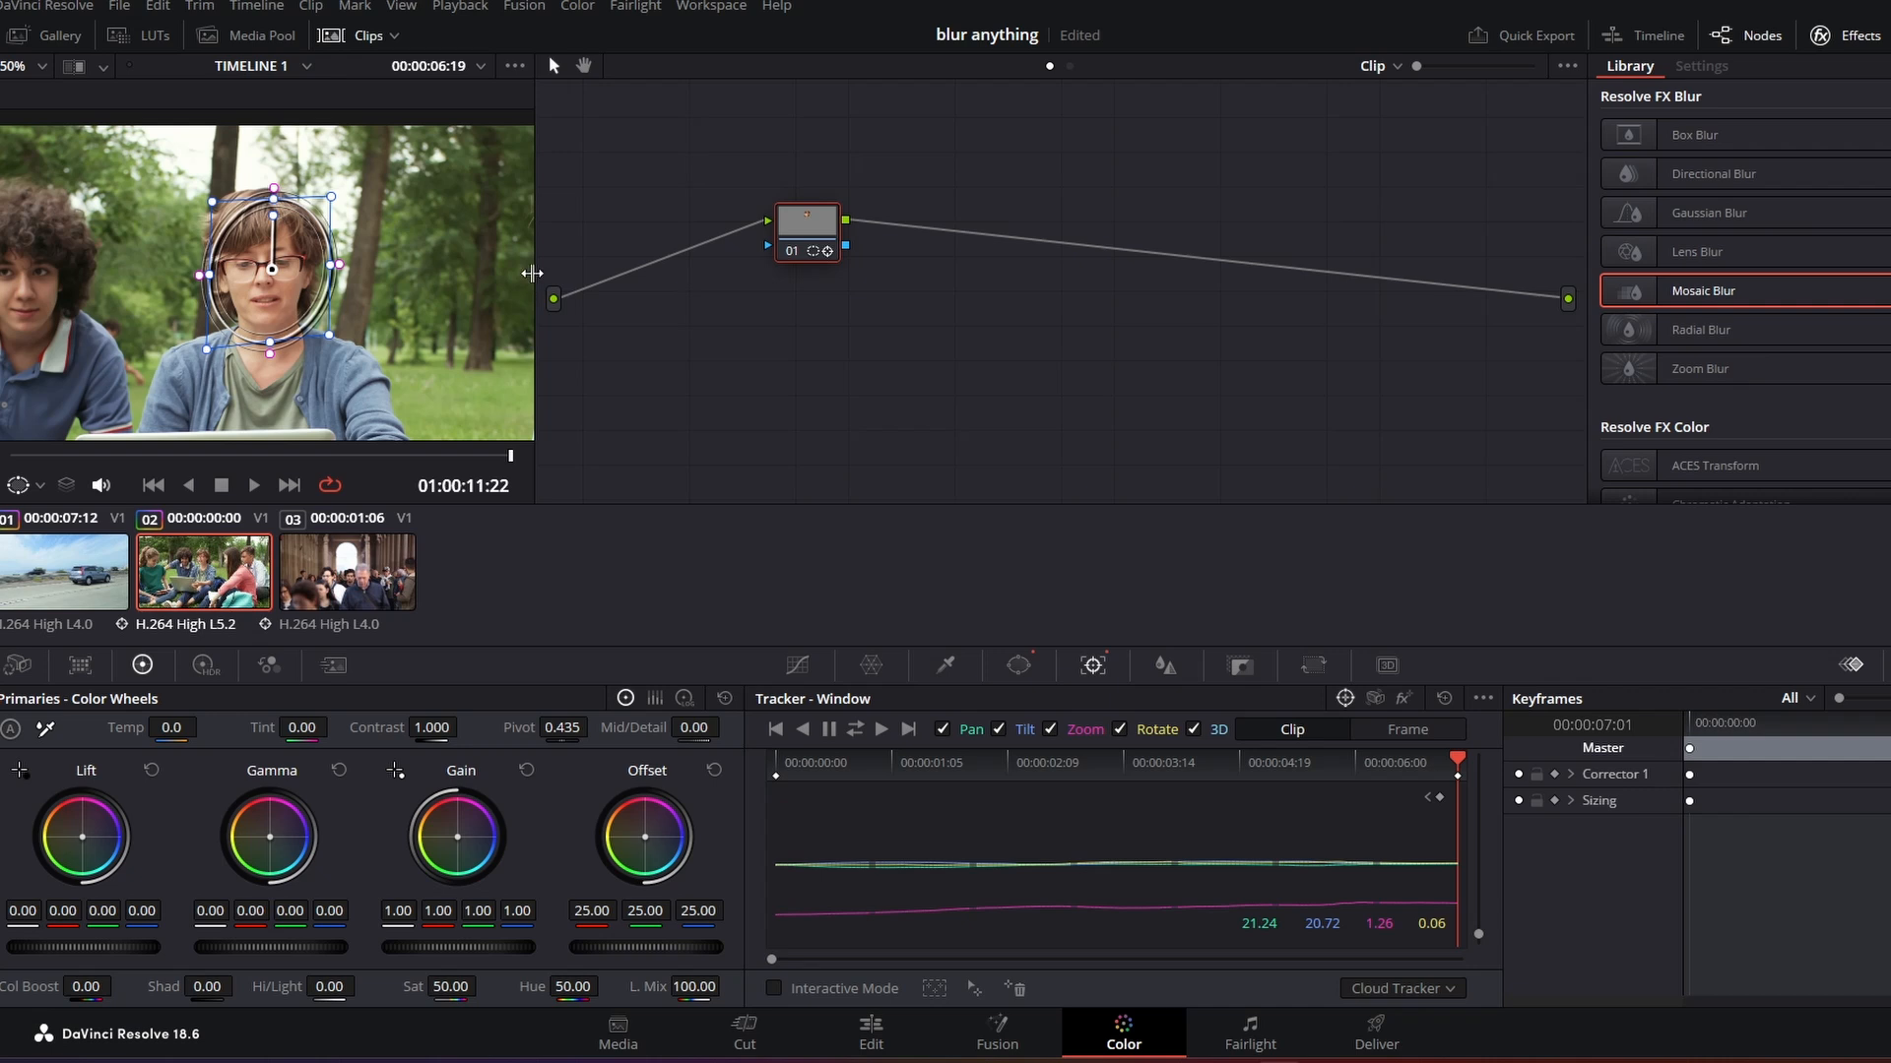
pyautogui.moveTo(532, 273); pyautogui.dragTo(848, 296)
pyautogui.moveTo(1688, 291); pyautogui.dragTo(1070, 237)
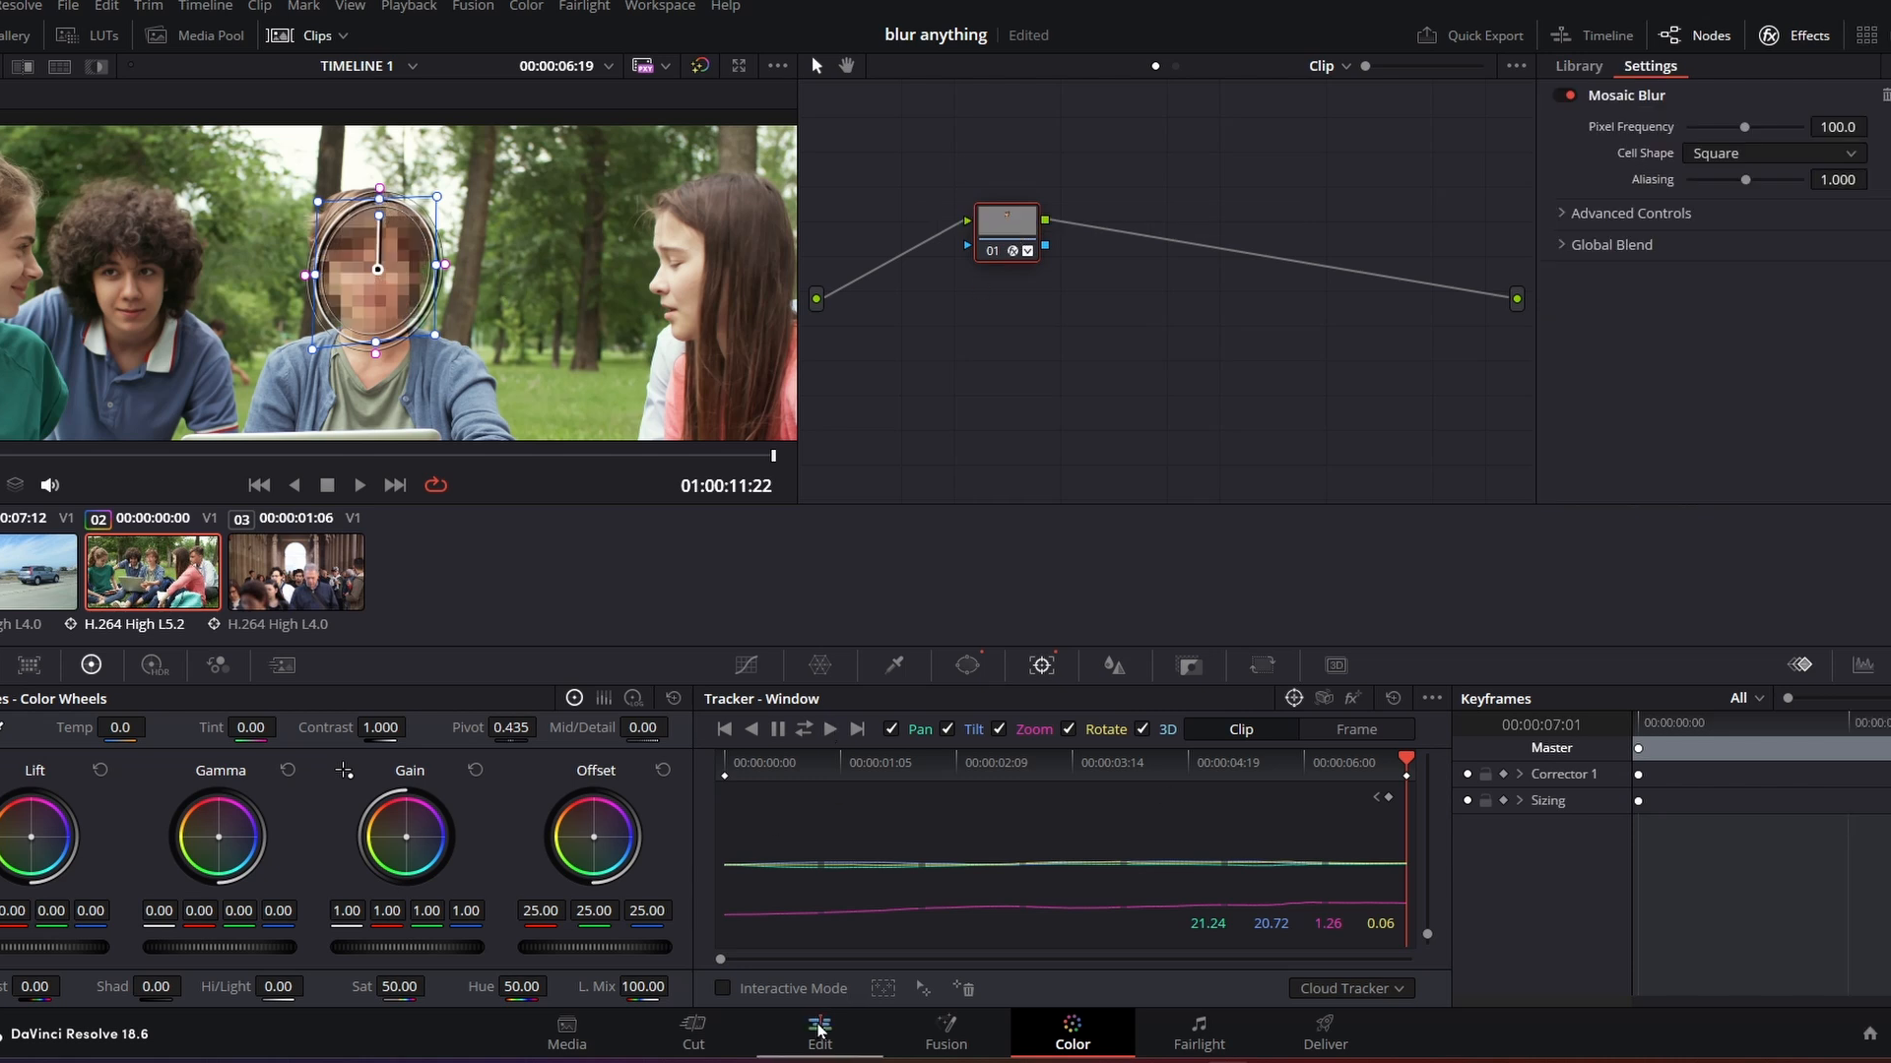
# Step: Switch to the Edit page and play the people clip from its beginning
pyautogui.click(818, 1031)
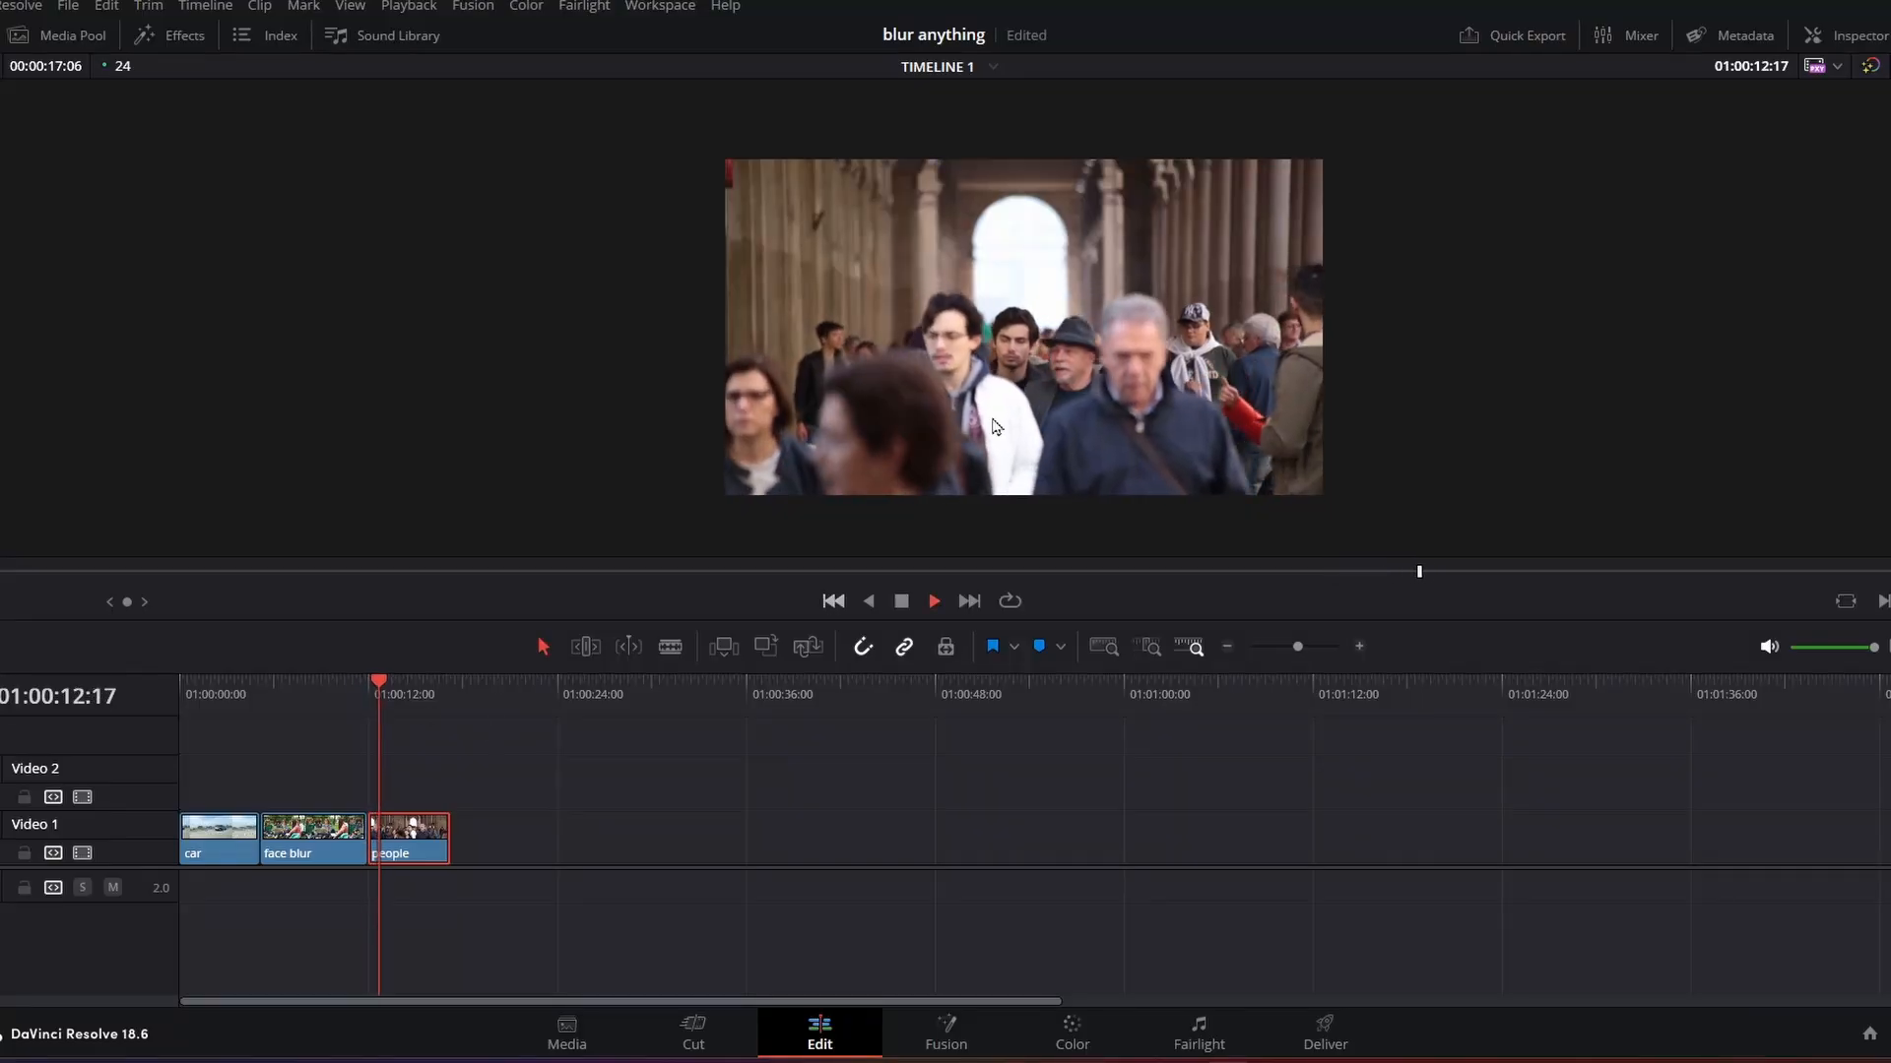
pyautogui.press('space')
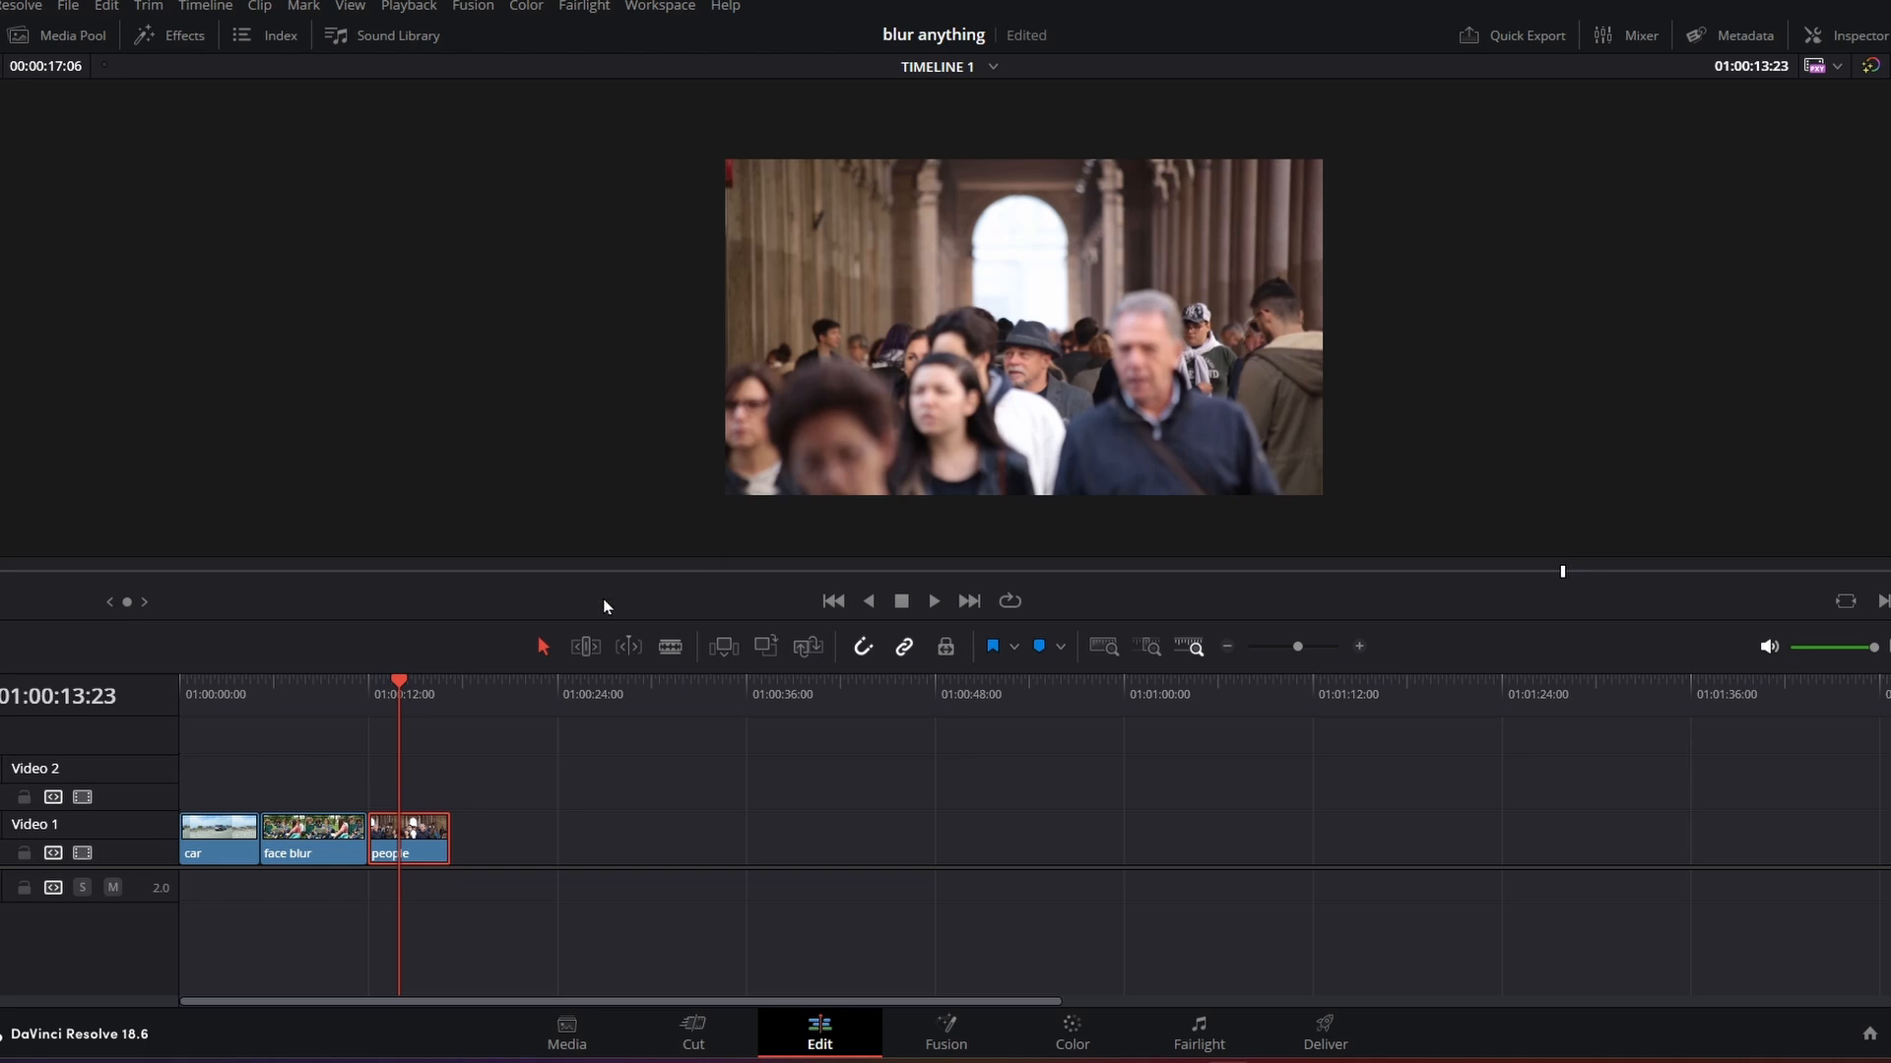
pyautogui.click(373, 689)
pyautogui.press('space')
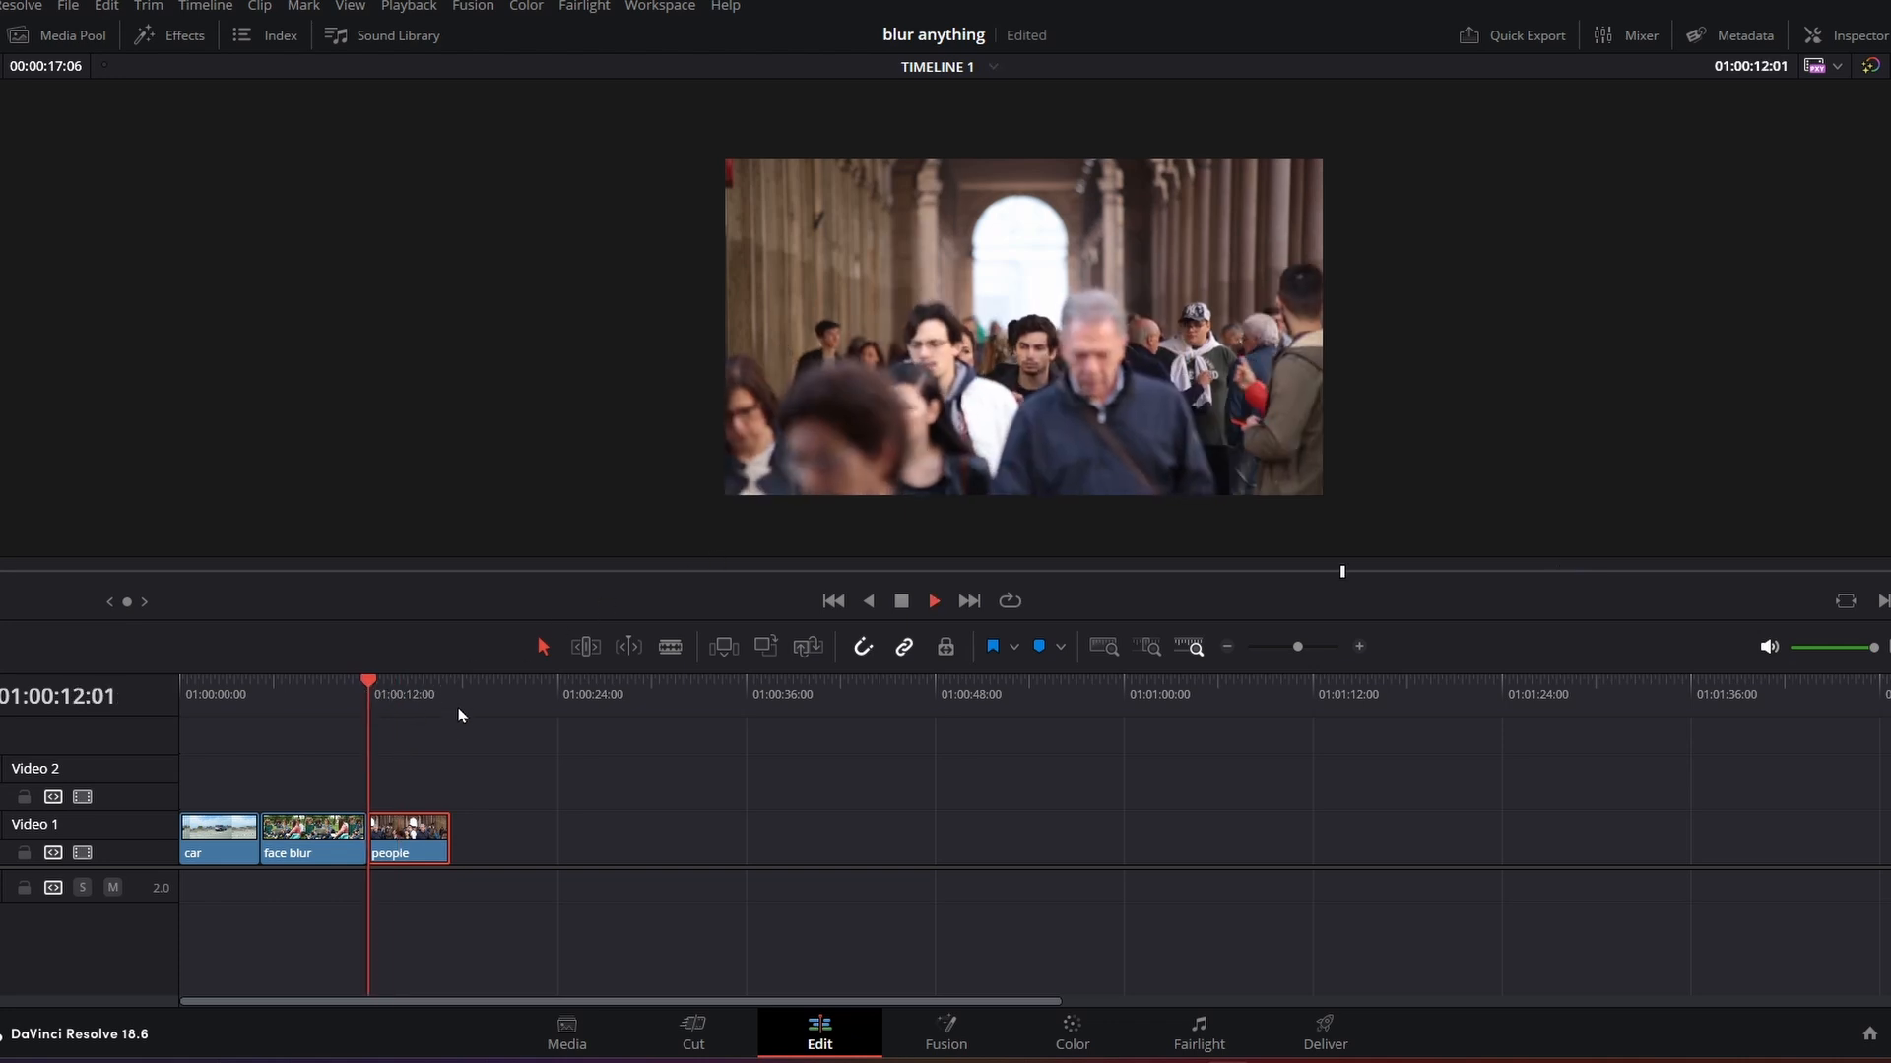
# Step: Review the people clip full screen, pausing to follow the dark-haired man in the middle of the crowd
pyautogui.hotkey('ctrl', 'f')
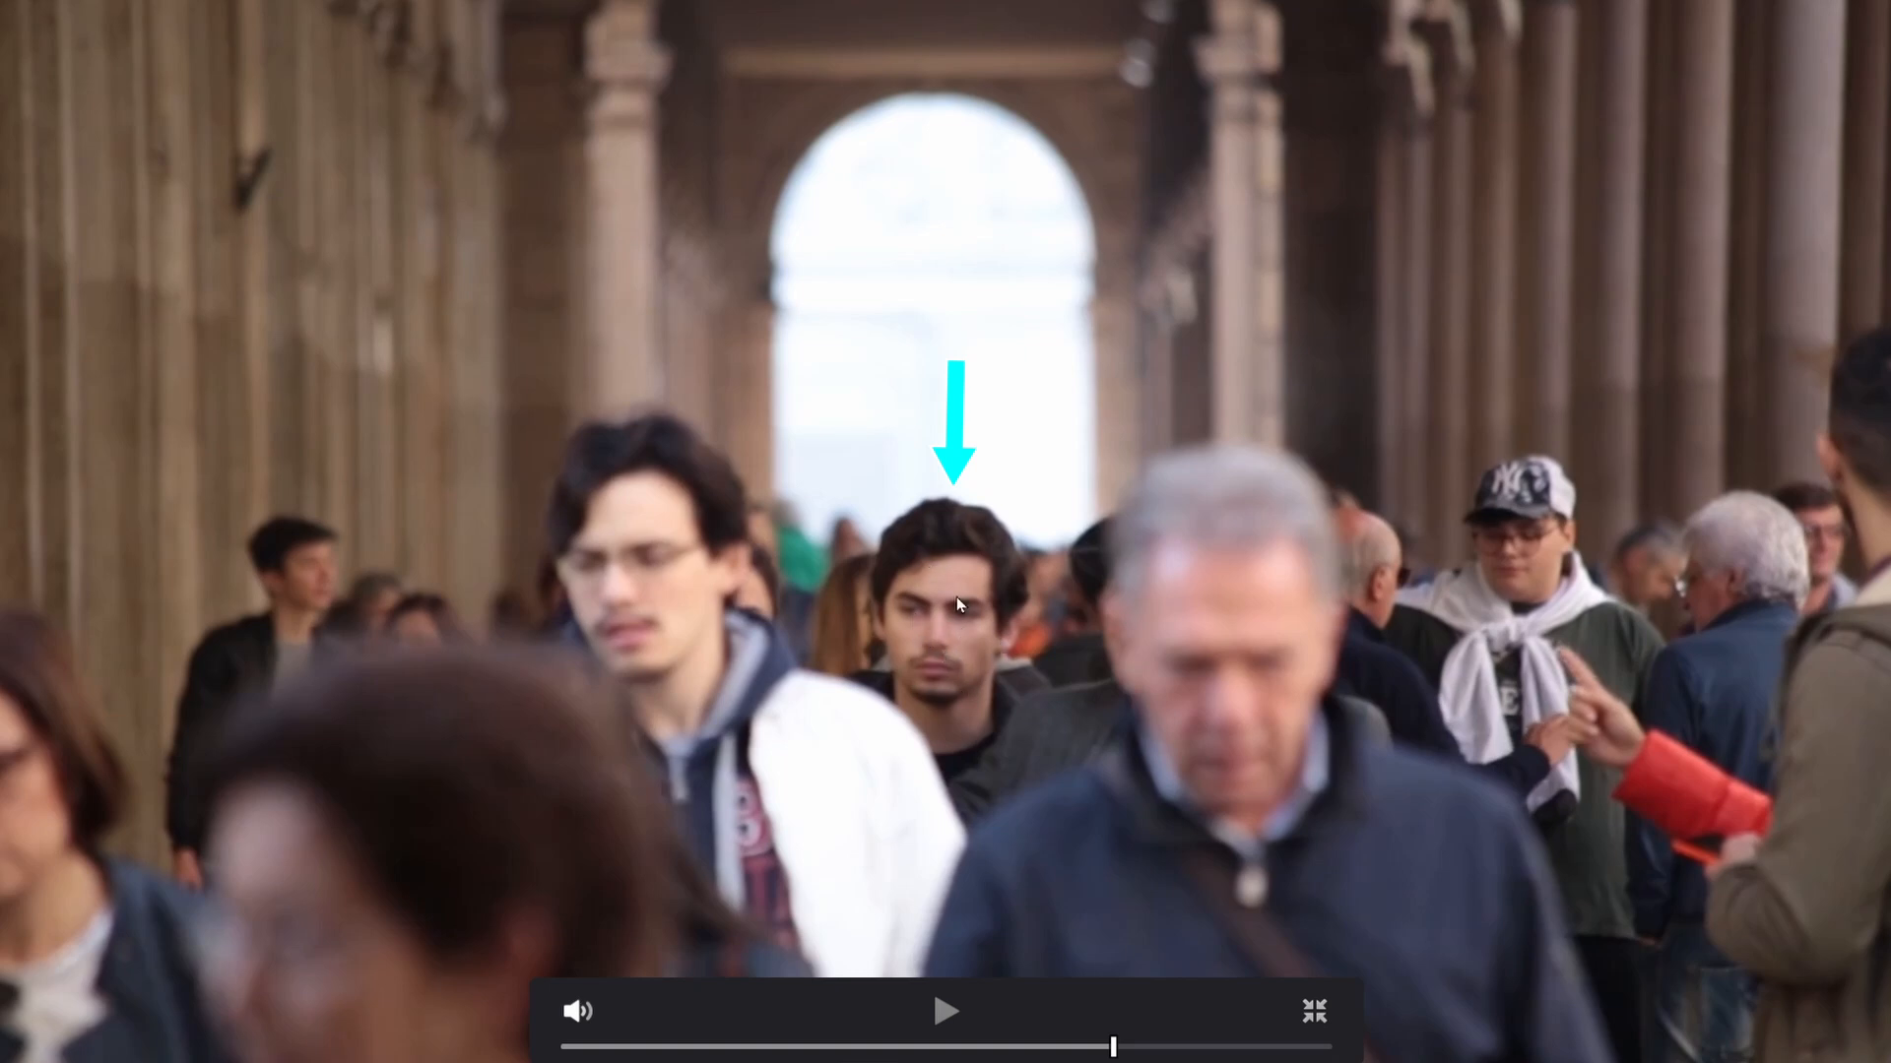
pyautogui.press('space')
pyautogui.press('space')
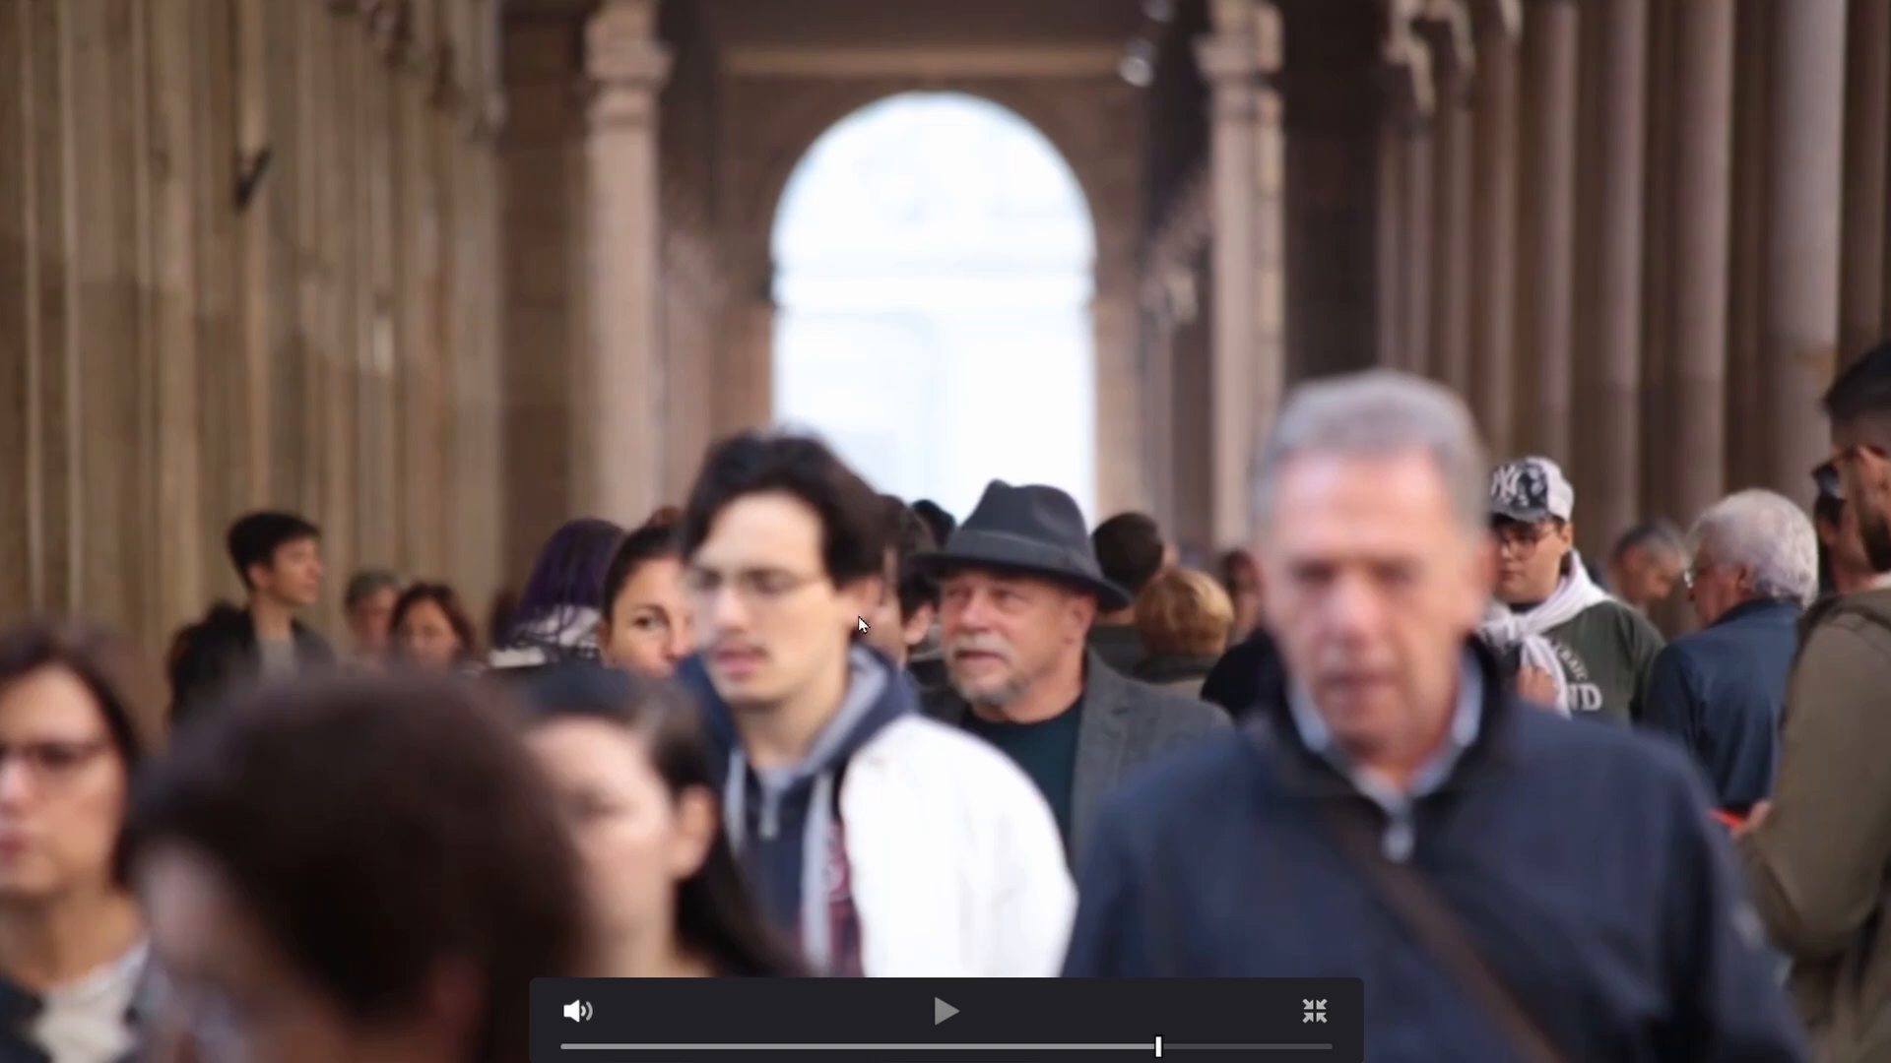
pyautogui.press('space')
pyautogui.press('space')
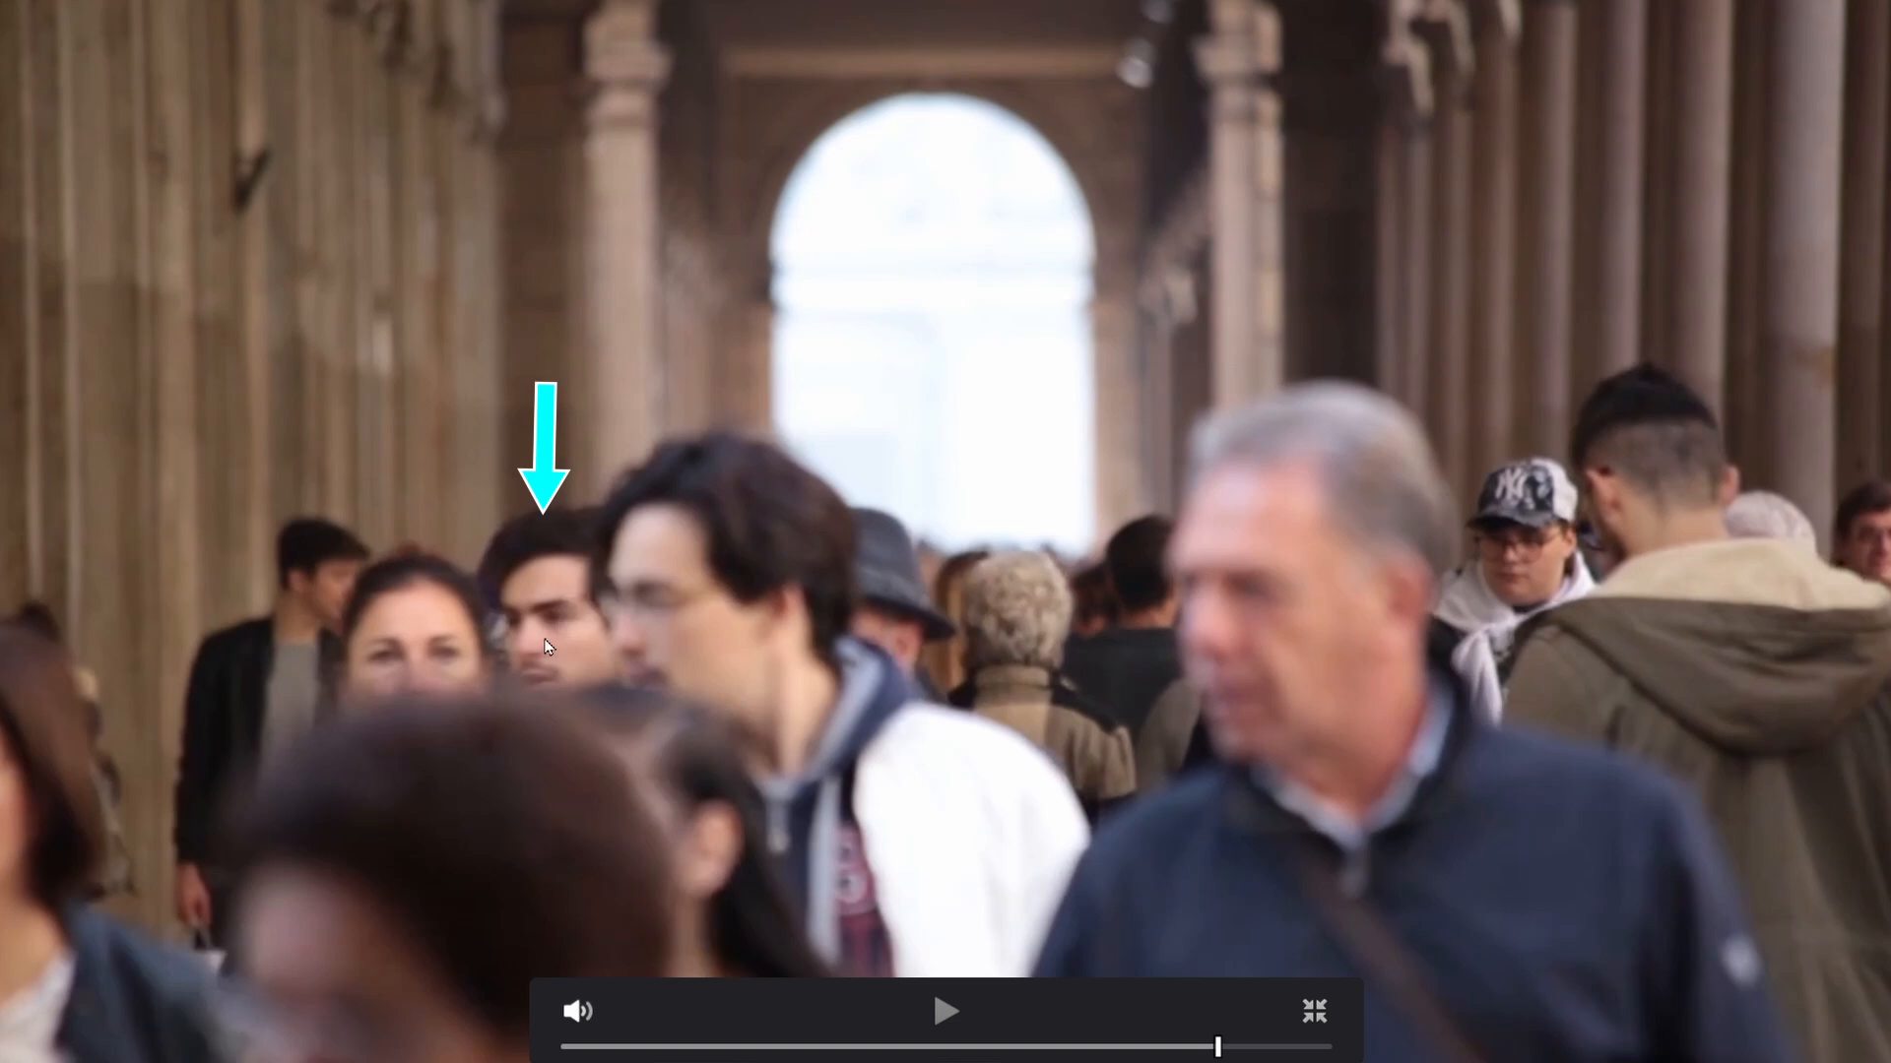
pyautogui.press('space')
pyautogui.press('space')
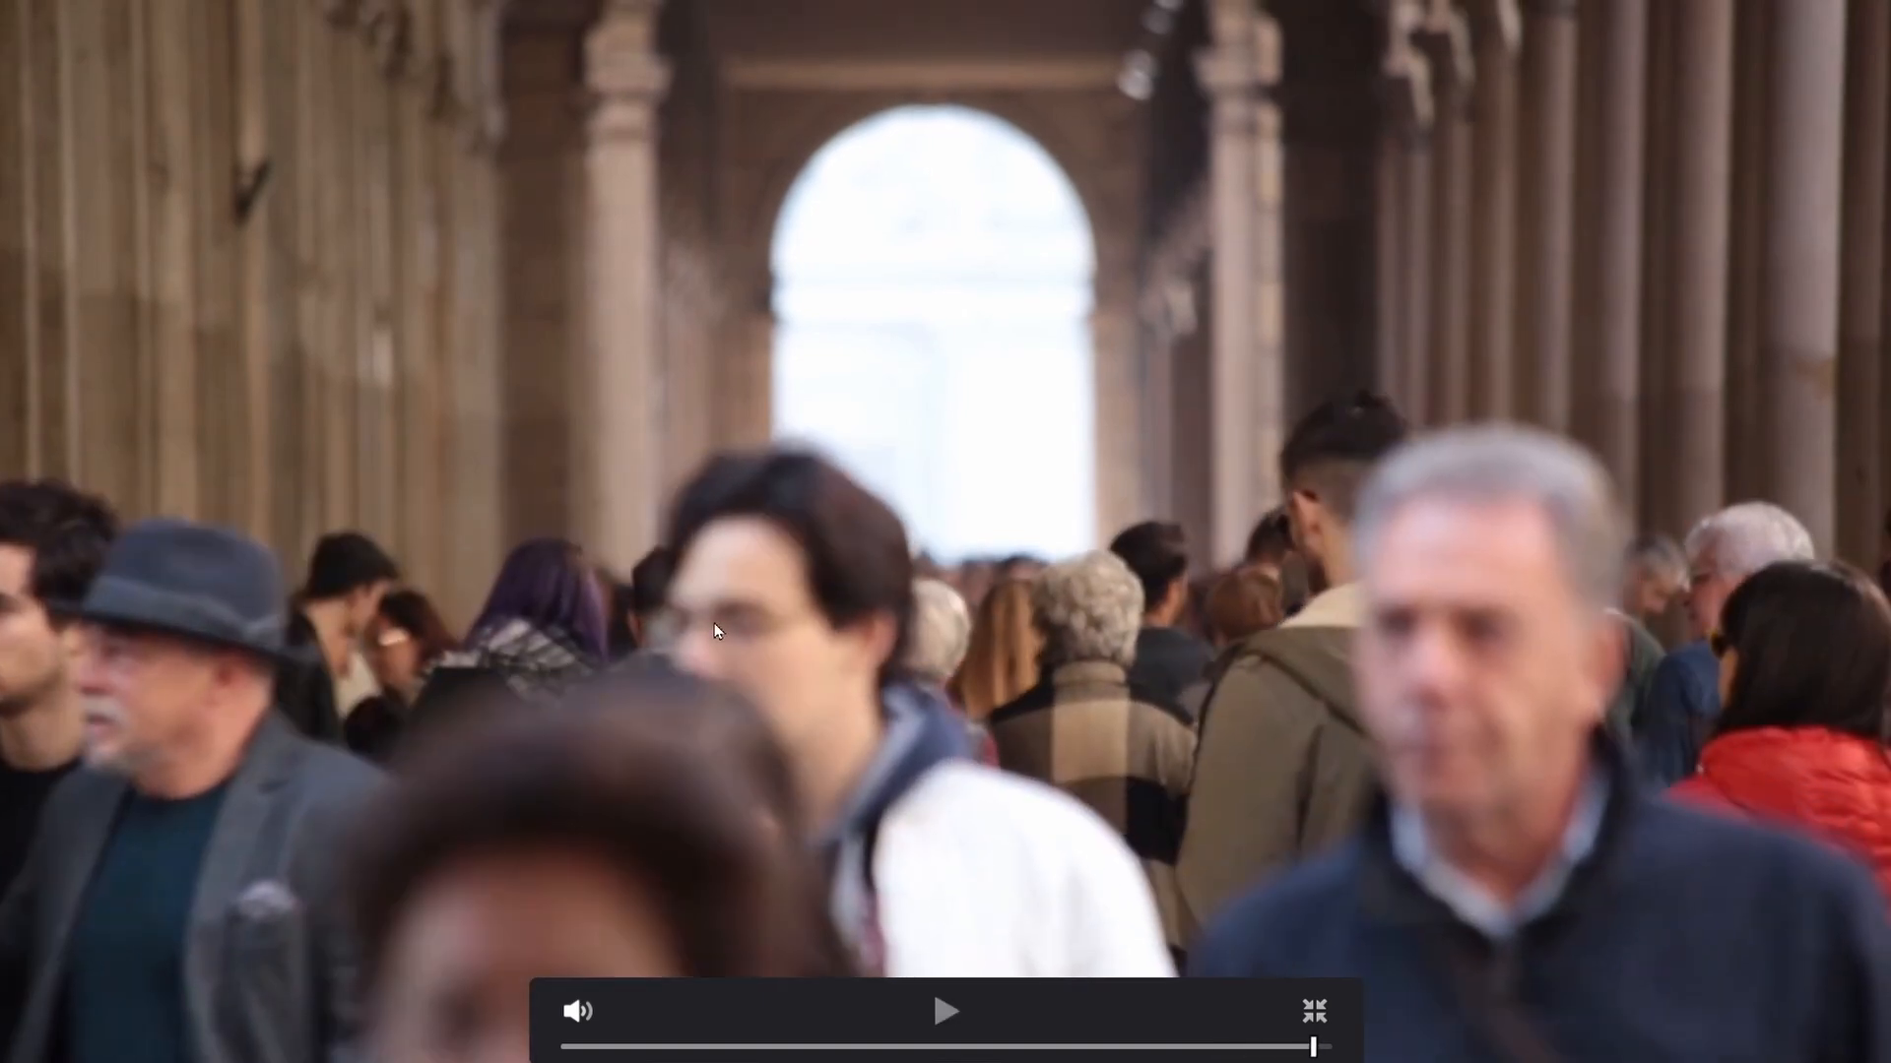
pyautogui.click(1319, 1017)
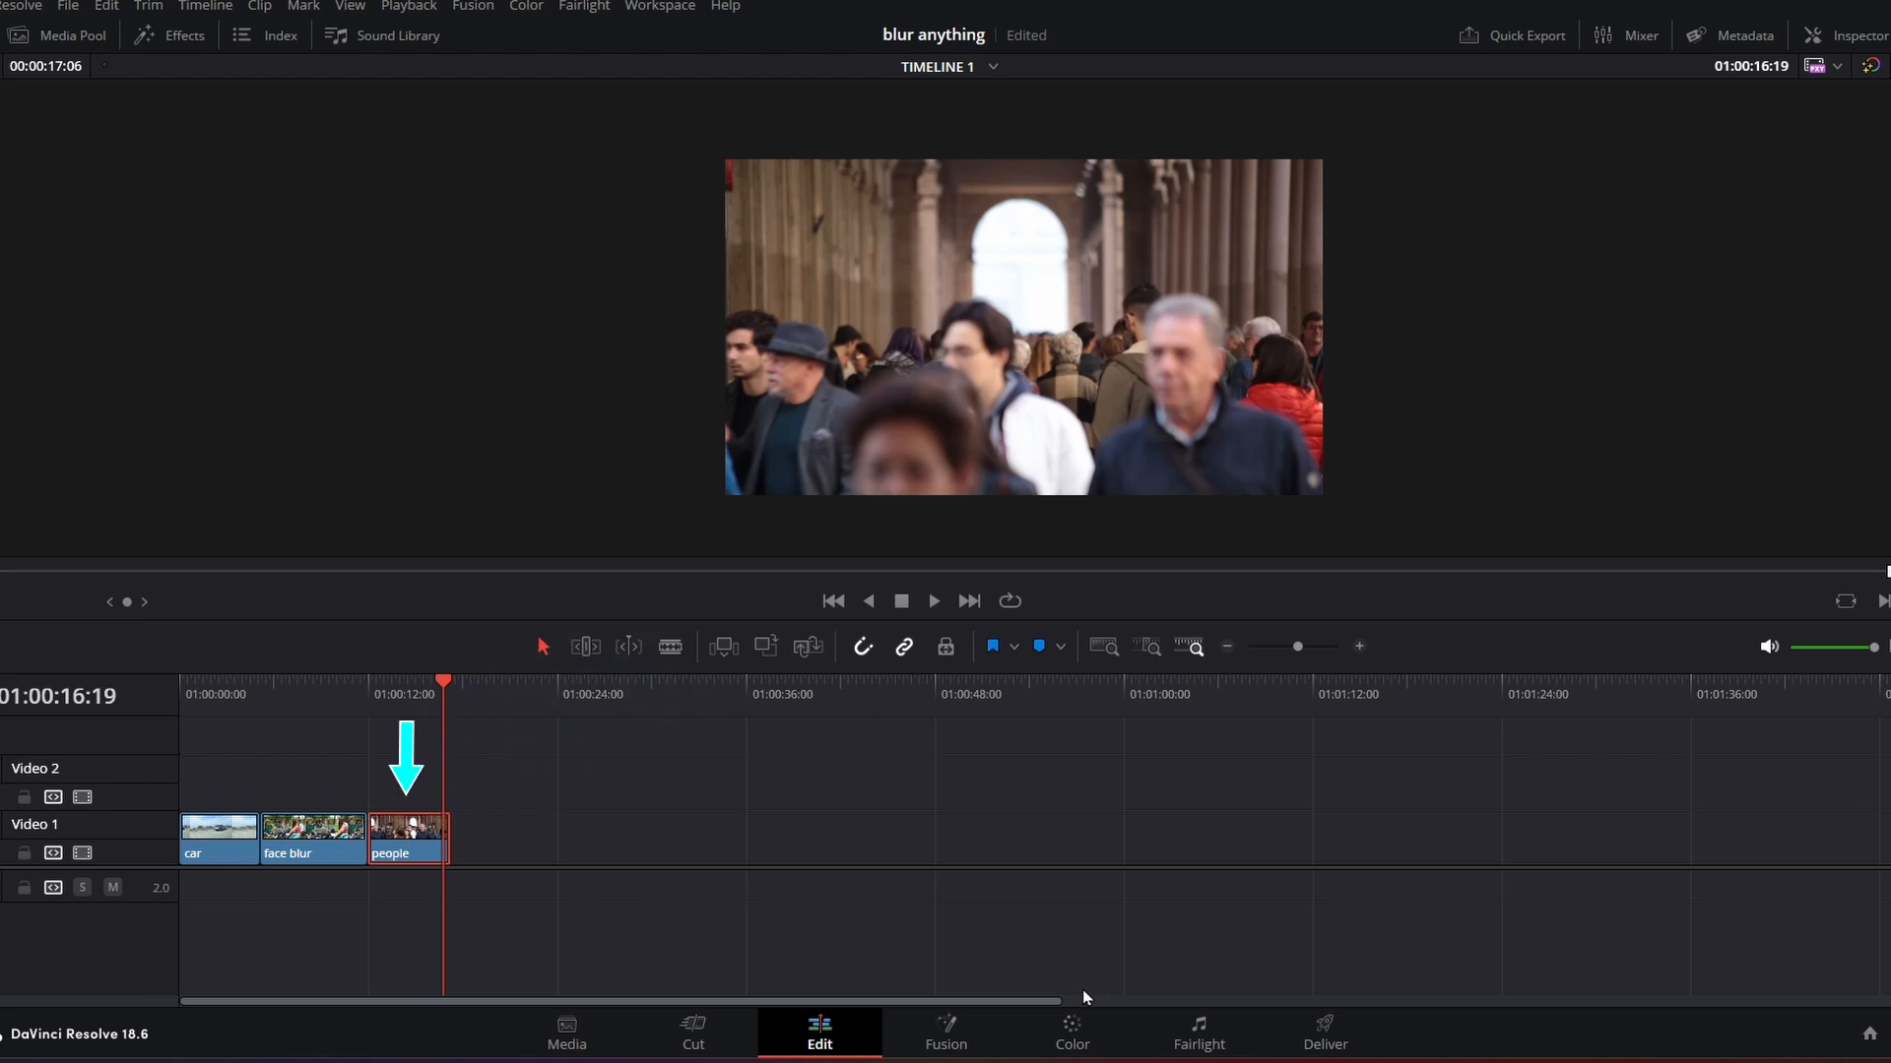
# Step: Open the people clip on the Color page, hide the node and effects areas, and add a Circle window
pyautogui.click(1083, 1030)
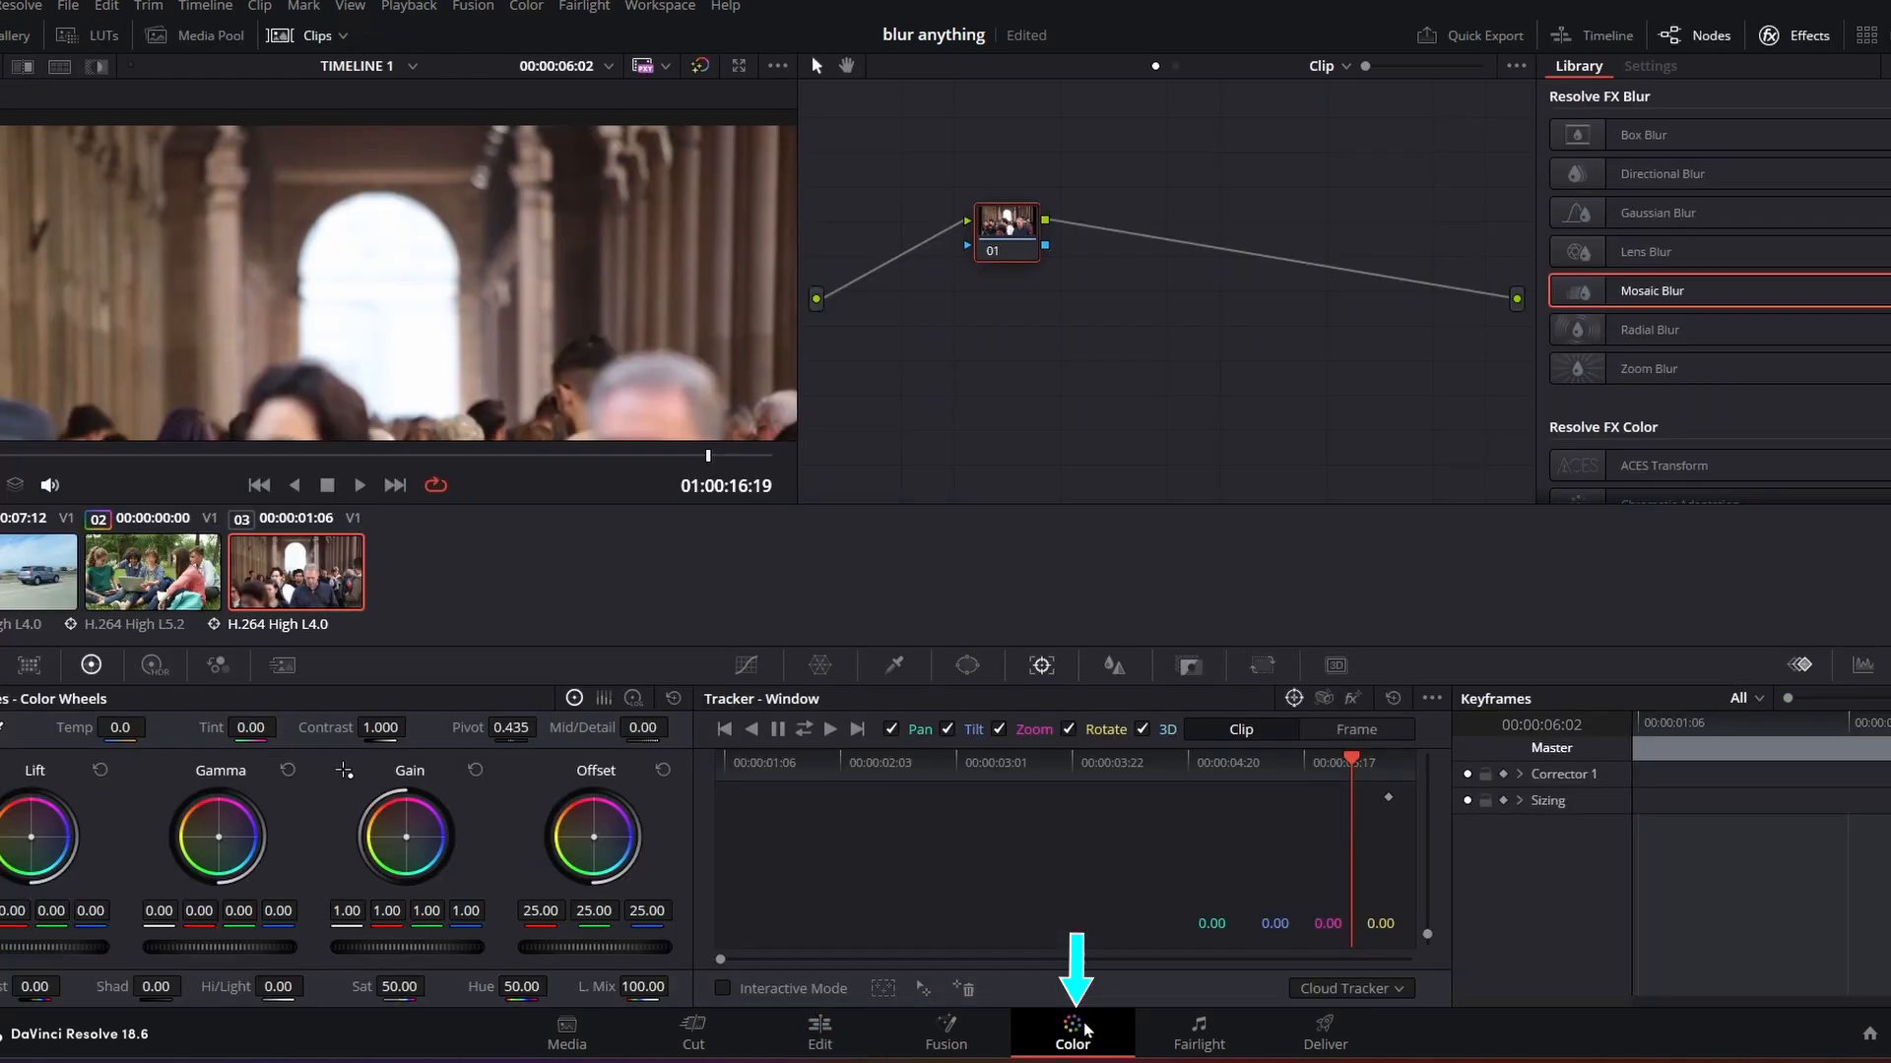
pyautogui.click(1794, 38)
pyautogui.click(1721, 39)
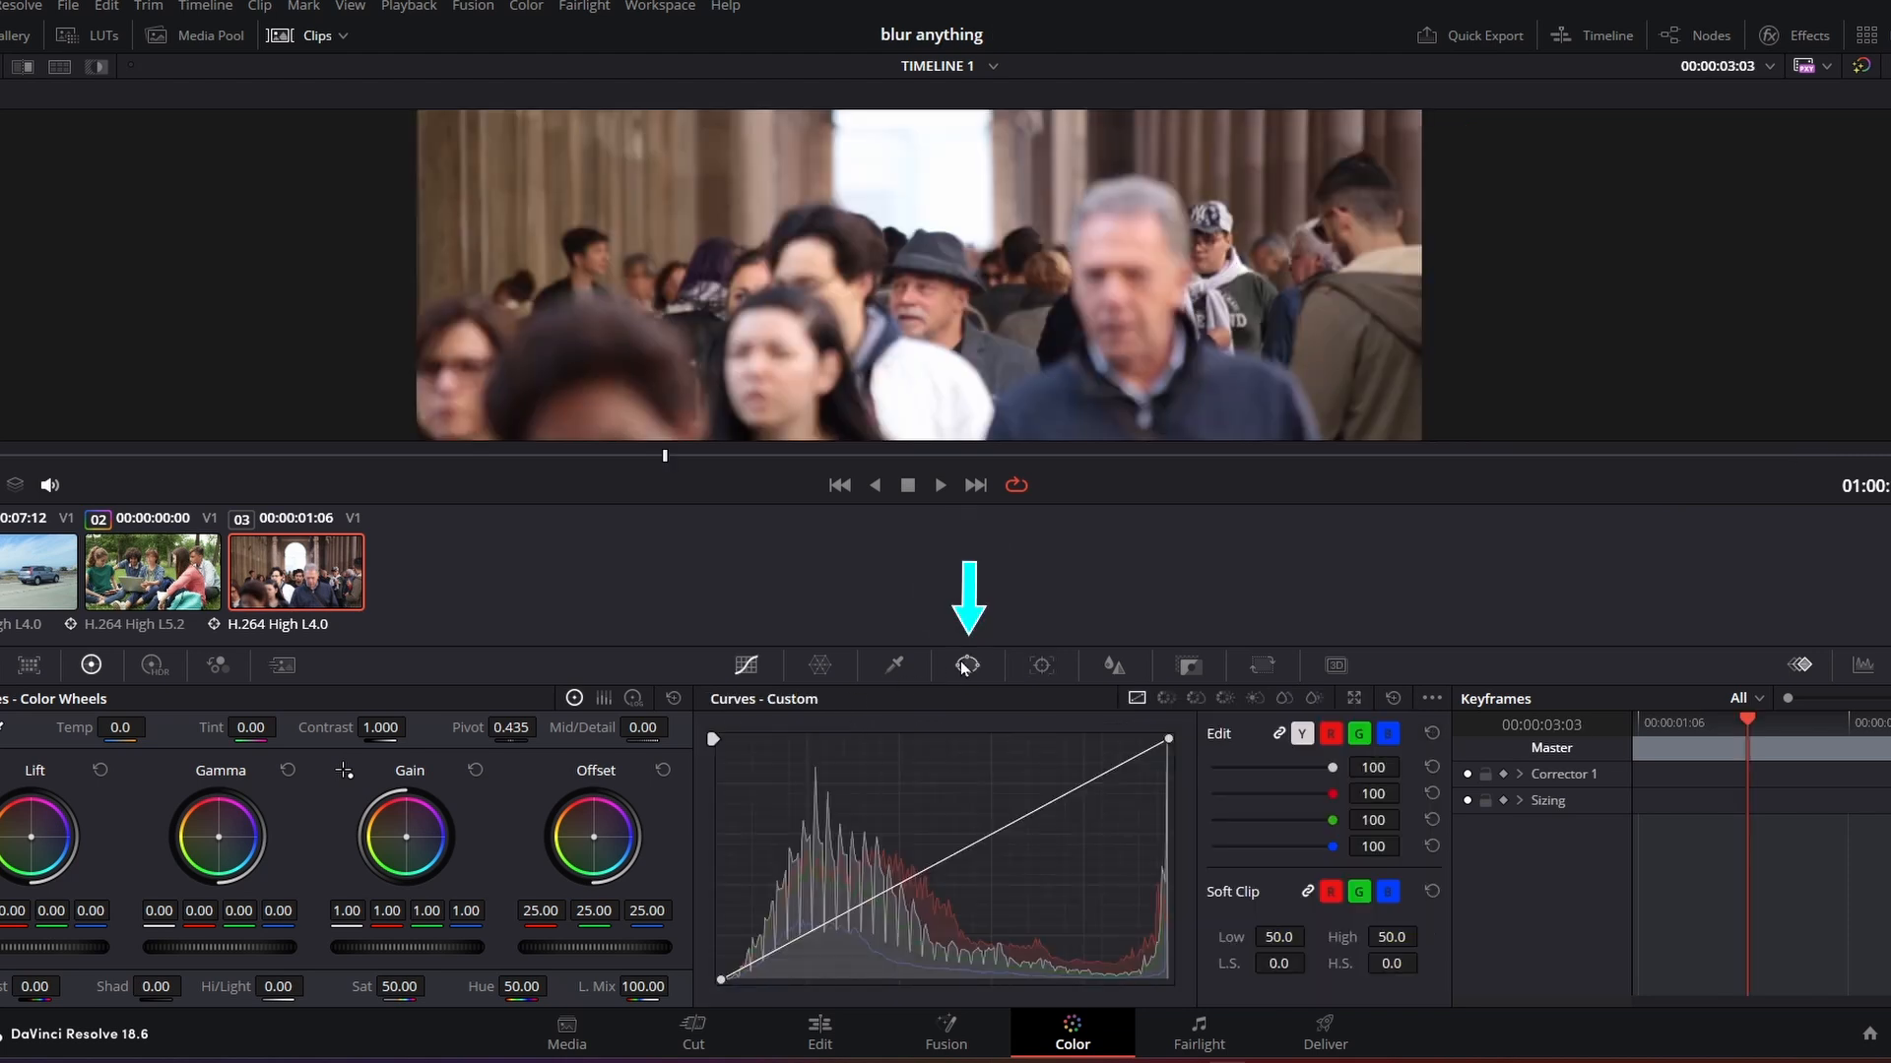
pyautogui.click(966, 666)
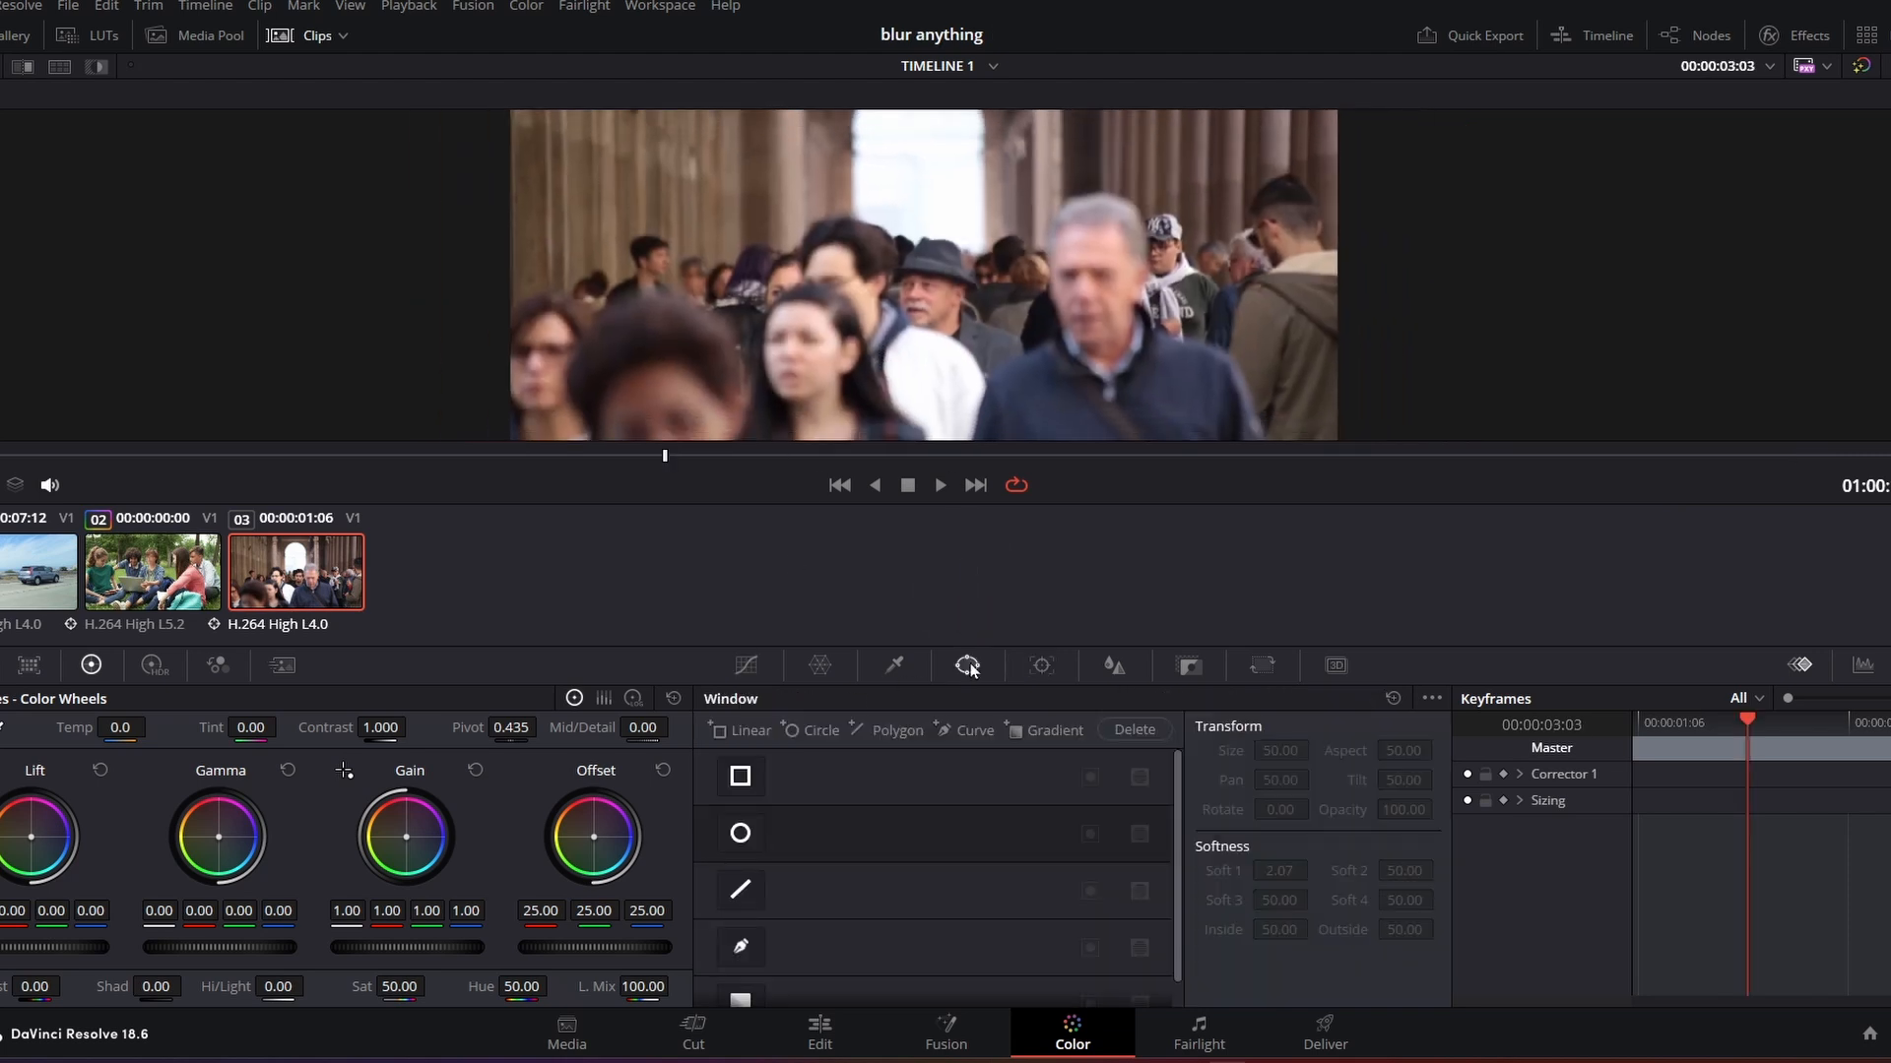
pyautogui.click(741, 834)
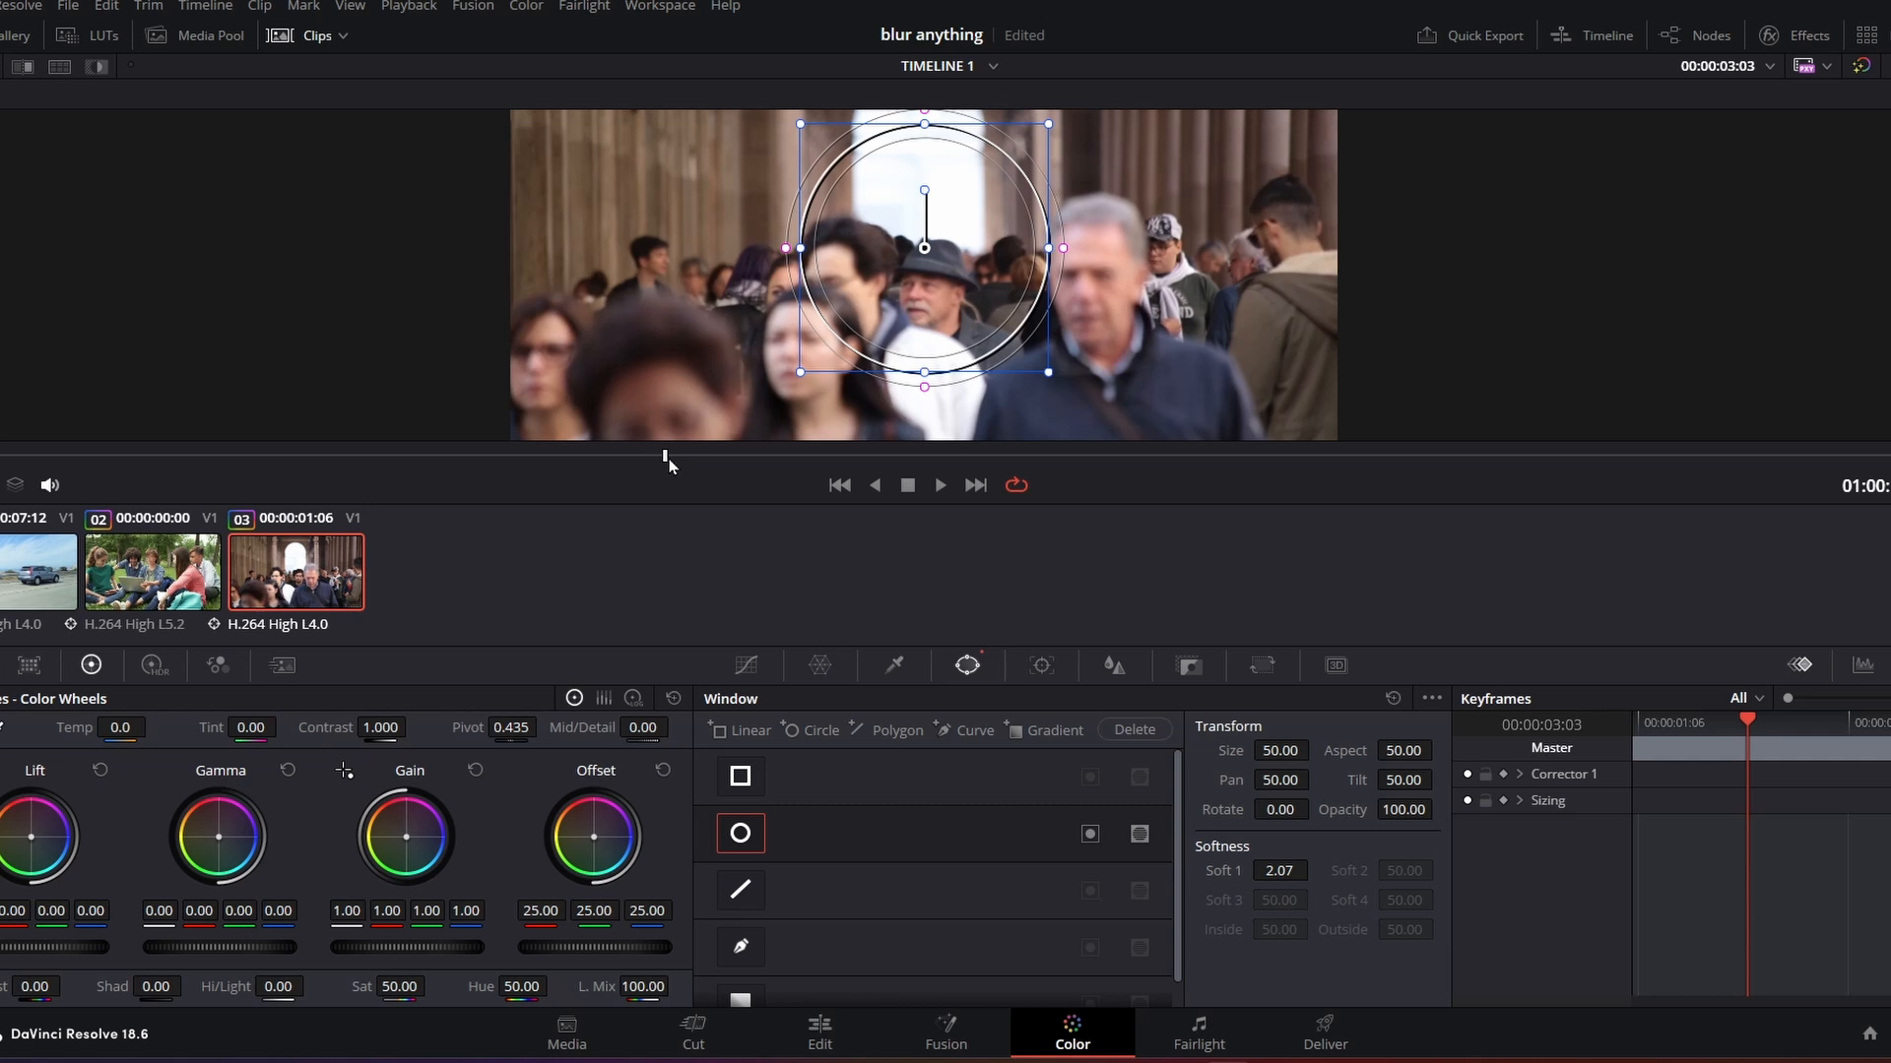
# Step: Shape the circle into a tight, low-softness oval around the central dark-haired man's face on the clip's first frame
pyautogui.moveTo(666, 458); pyautogui.dragTo(2, 458)
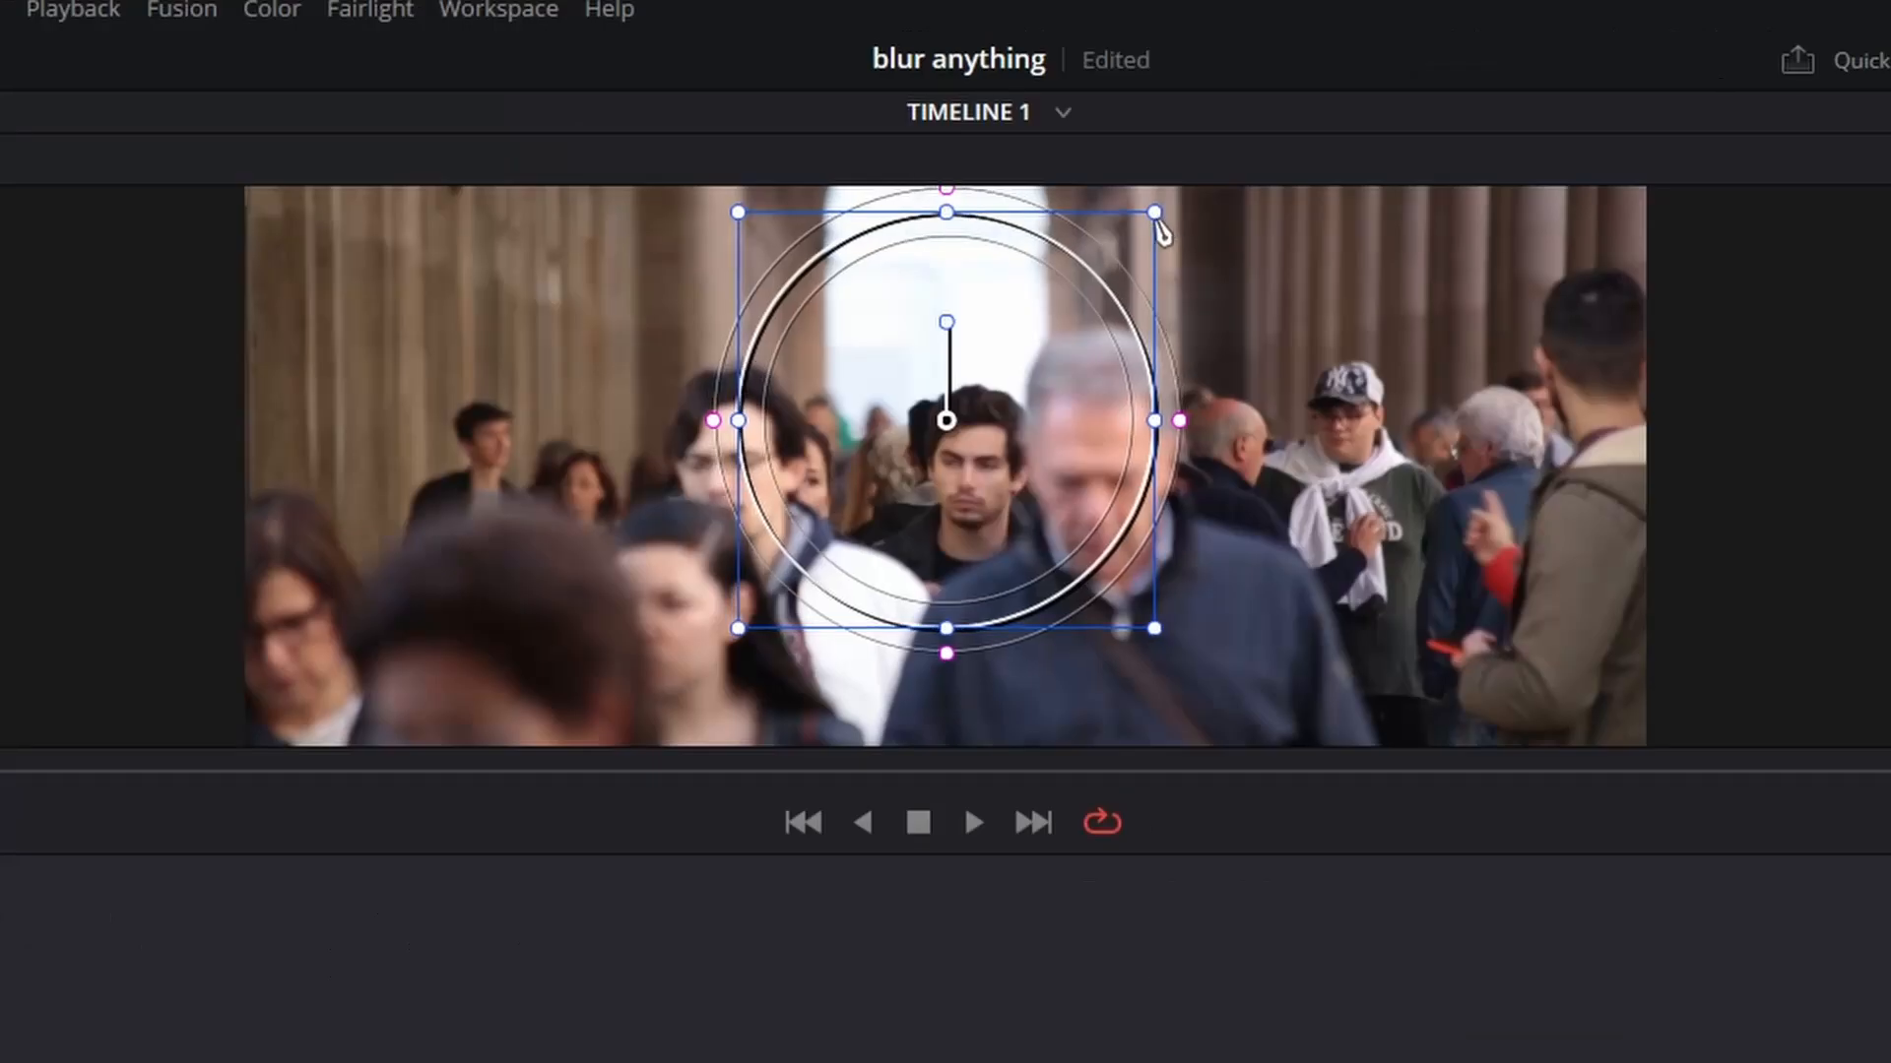
pyautogui.moveTo(1049, 126); pyautogui.dragTo(951, 294)
pyautogui.scroll(3, 950, 301)
pyautogui.scroll(2, 990, 511)
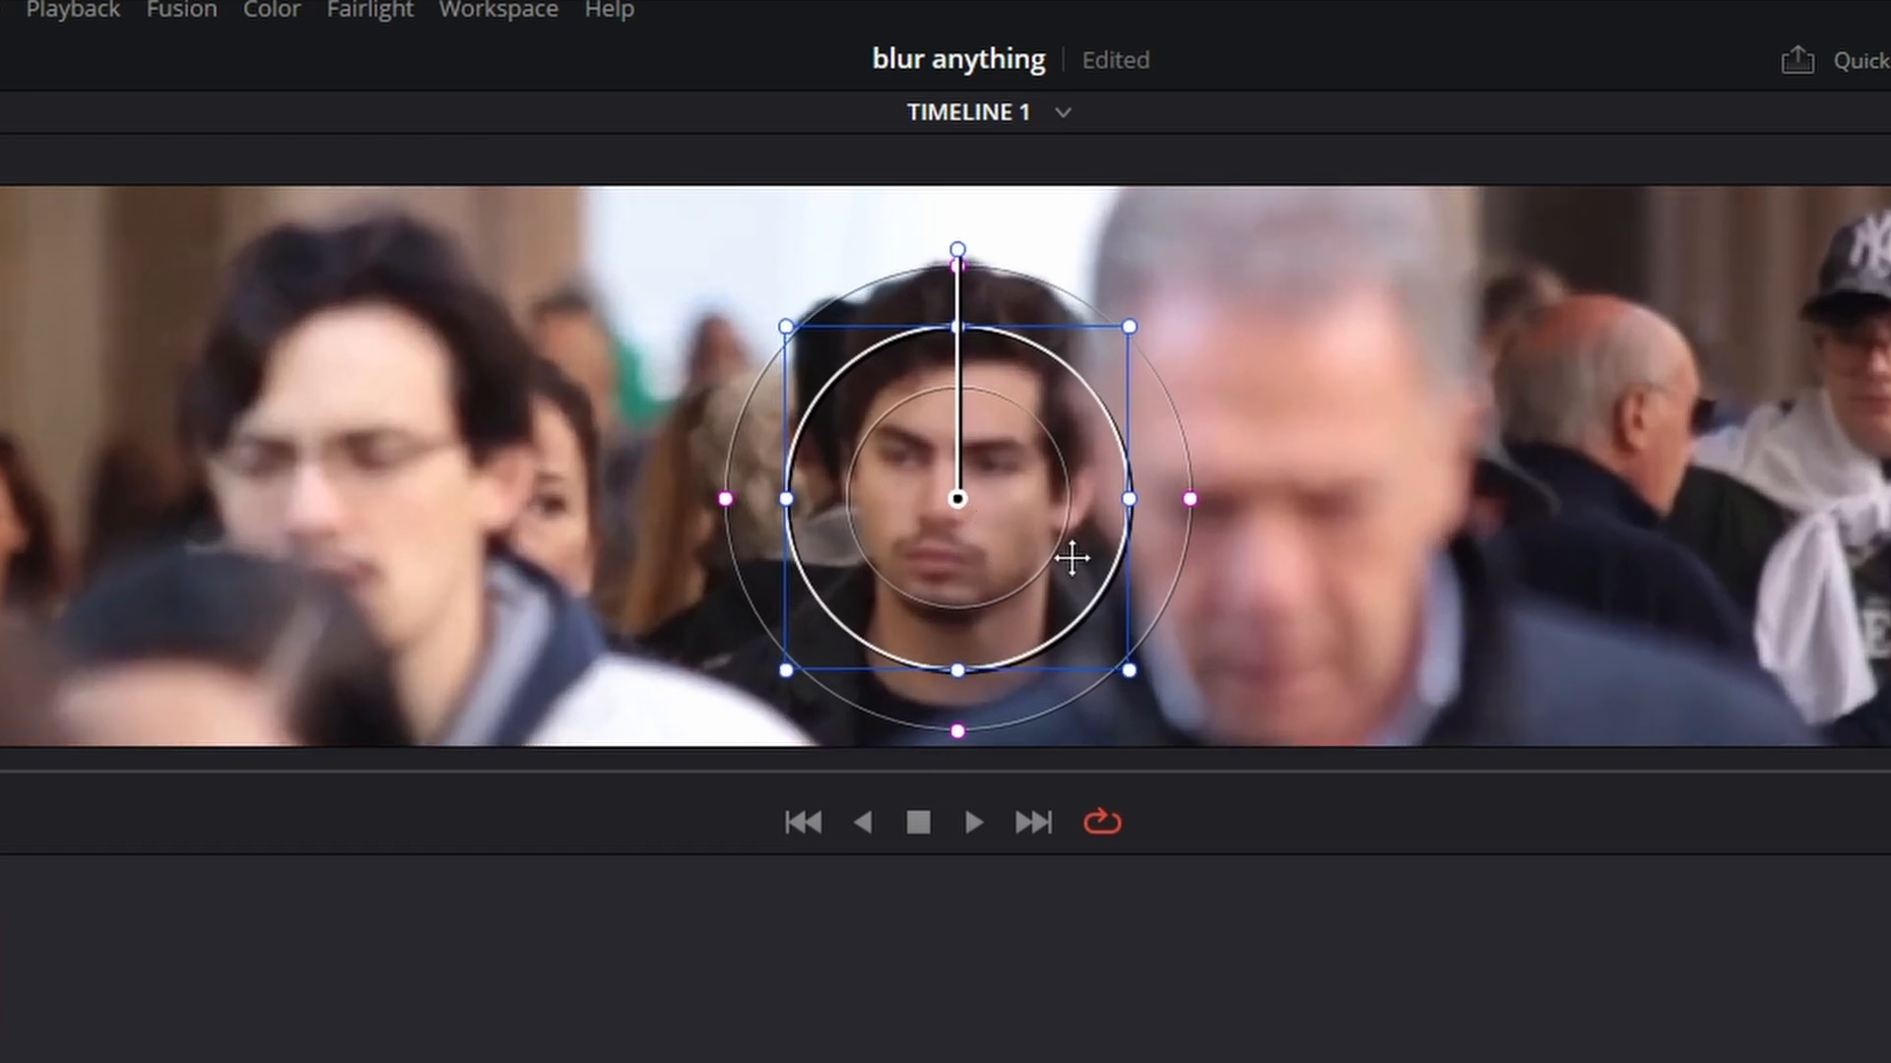
pyautogui.moveTo(1191, 499); pyautogui.dragTo(958, 646)
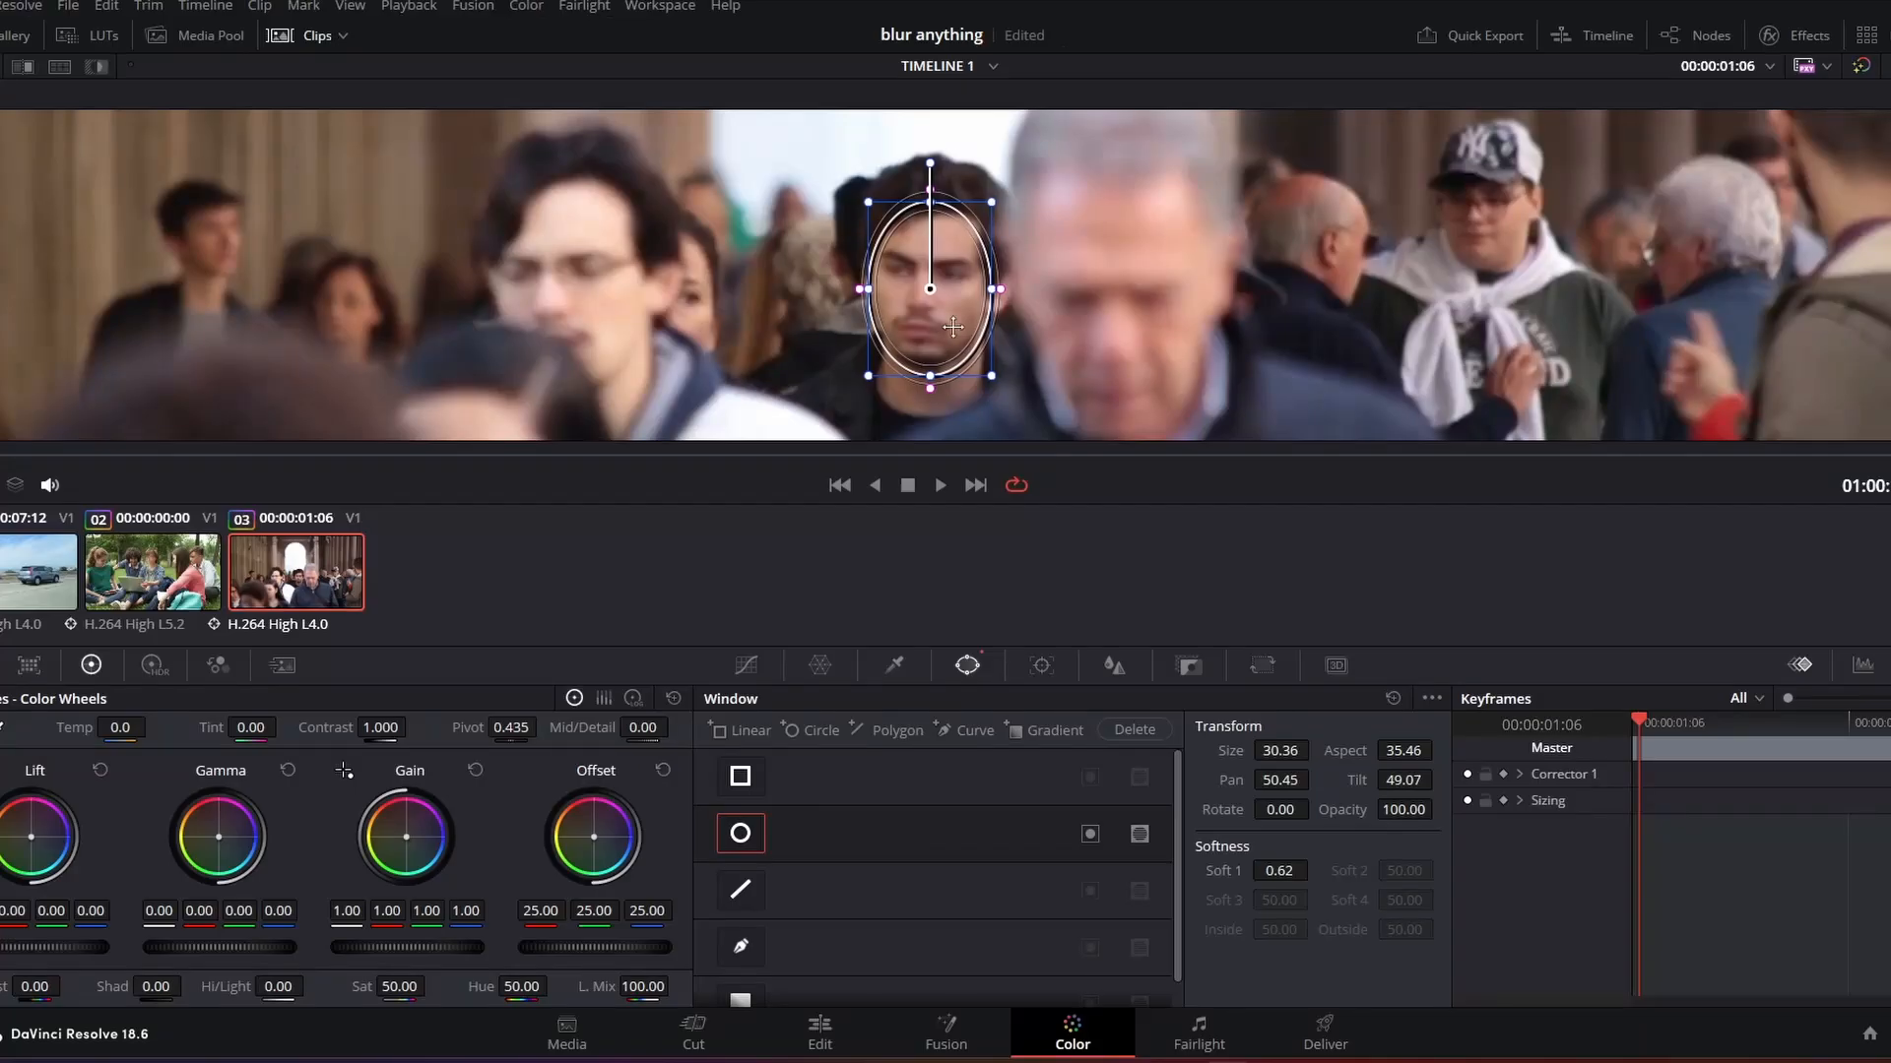
pyautogui.scroll(-6, 1002, 553)
pyautogui.scroll(-2, 957, 327)
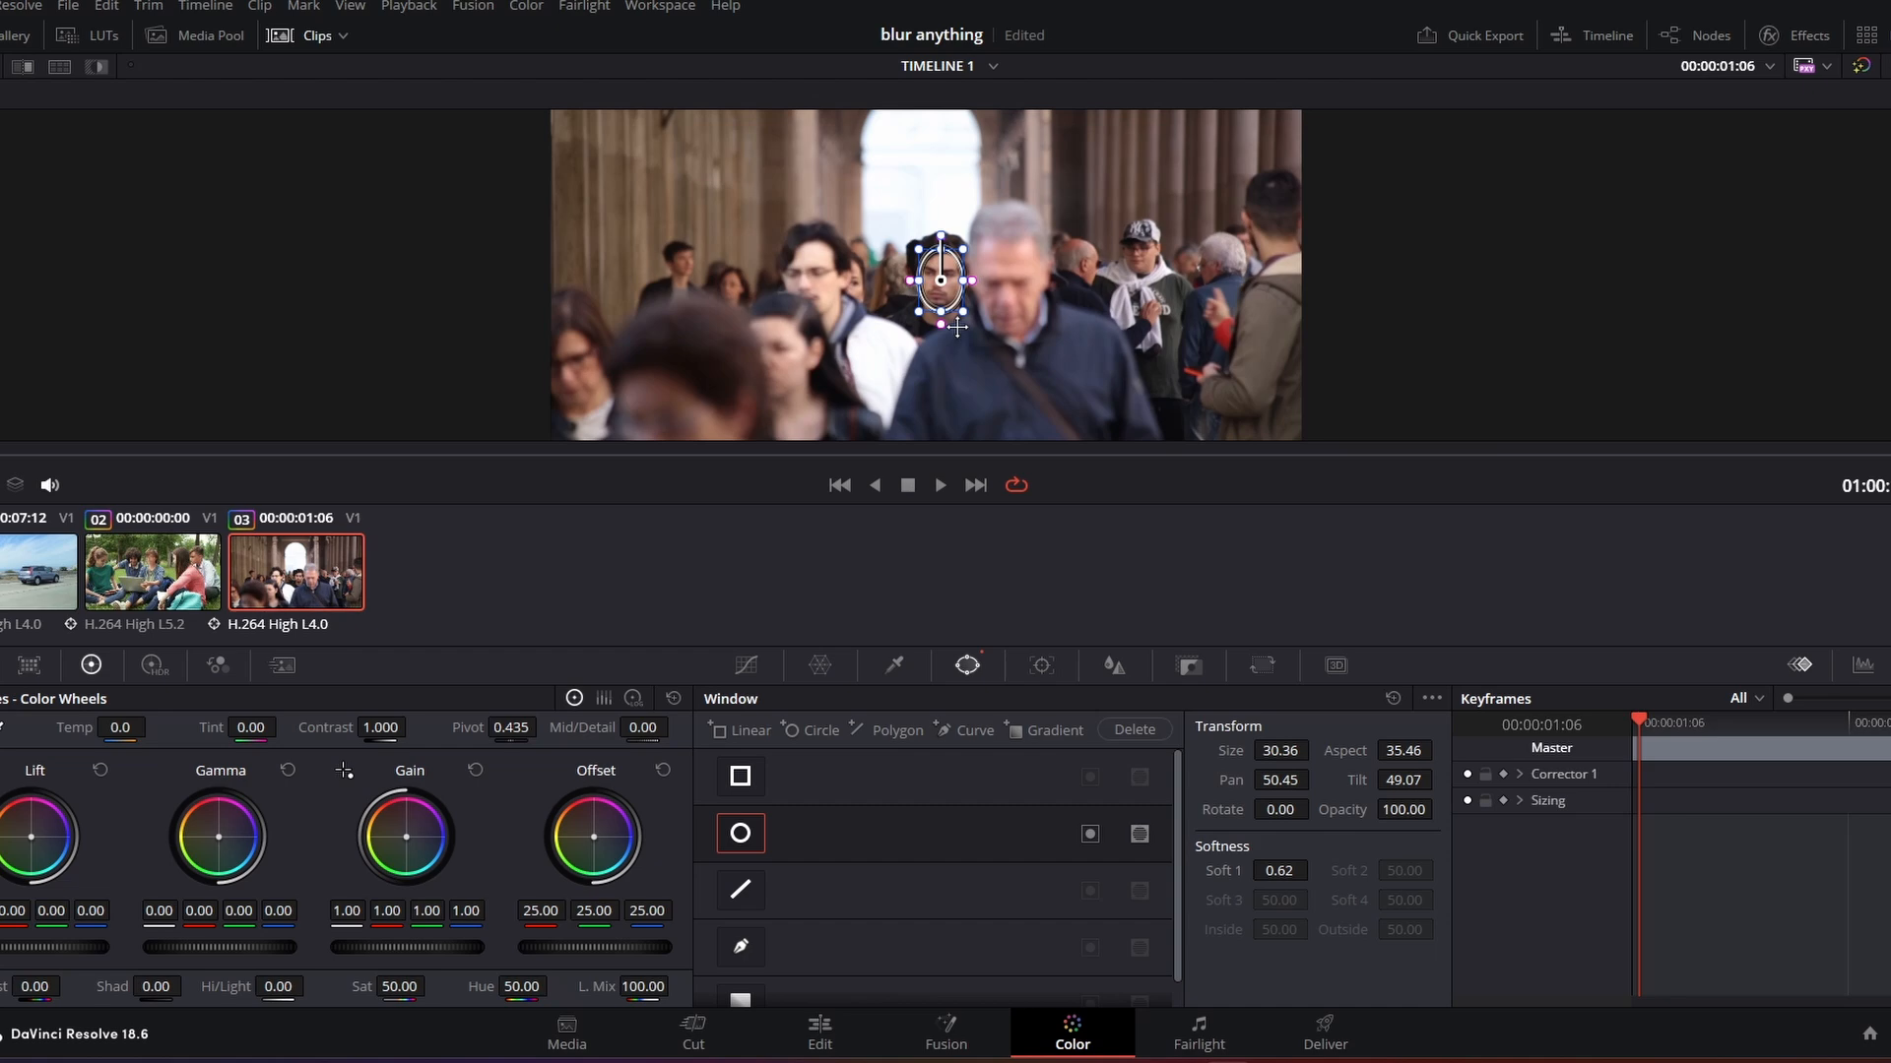
# Step: Track the oval window forward through the people clip, pausing where the face passes behind the man with glasses
pyautogui.click(520, 501)
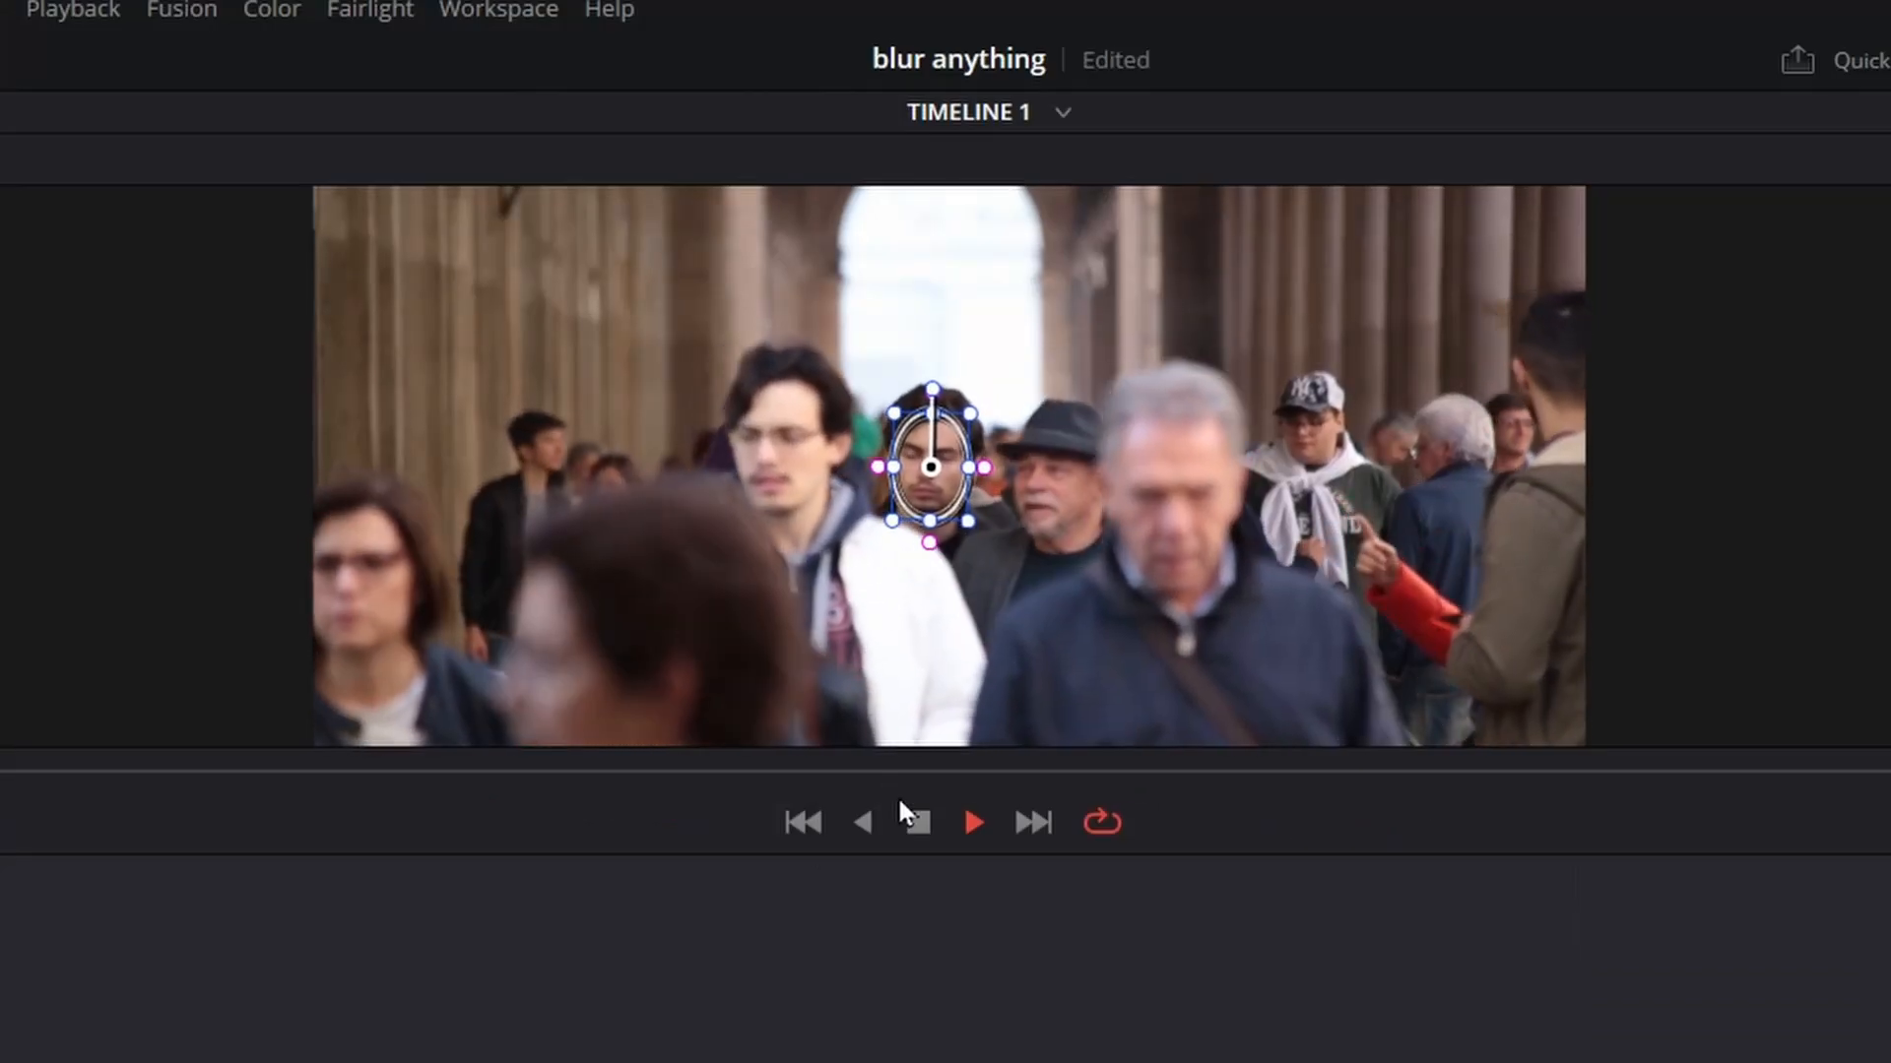
pyautogui.click(916, 818)
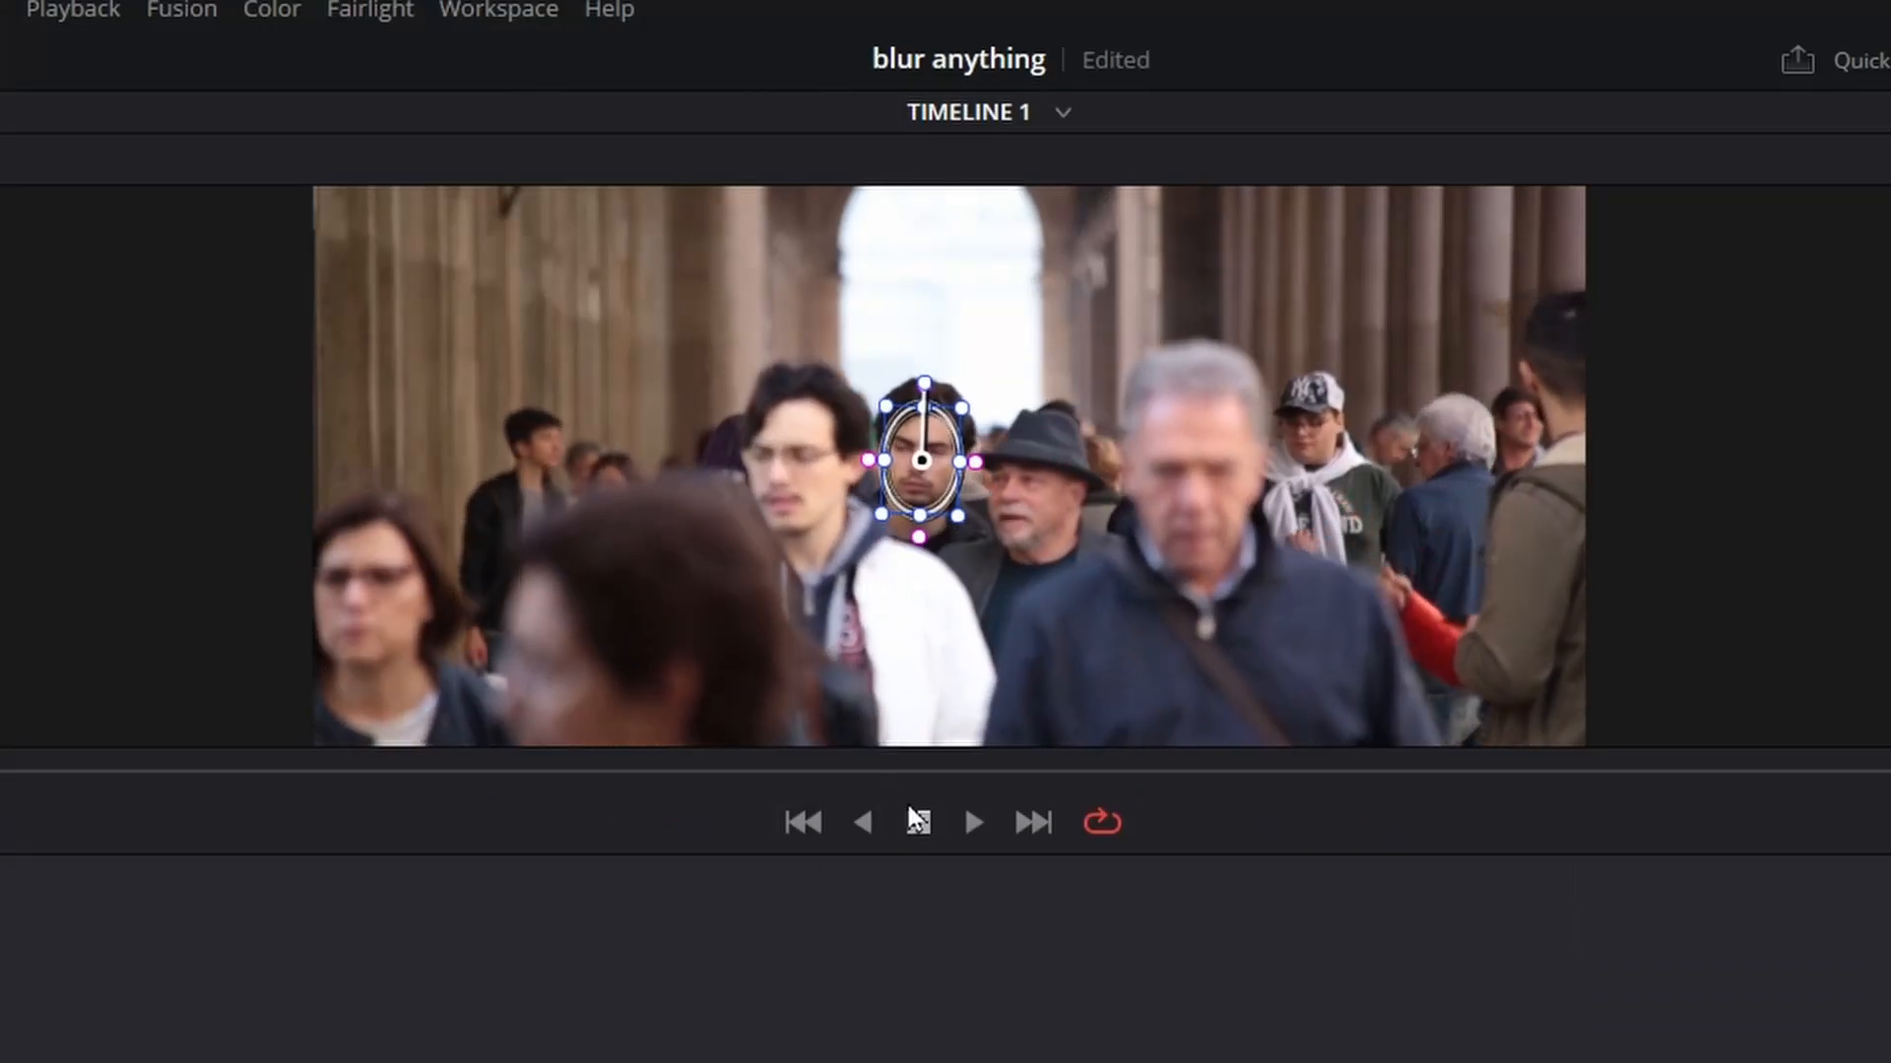
pyautogui.press('space')
pyautogui.press('space')
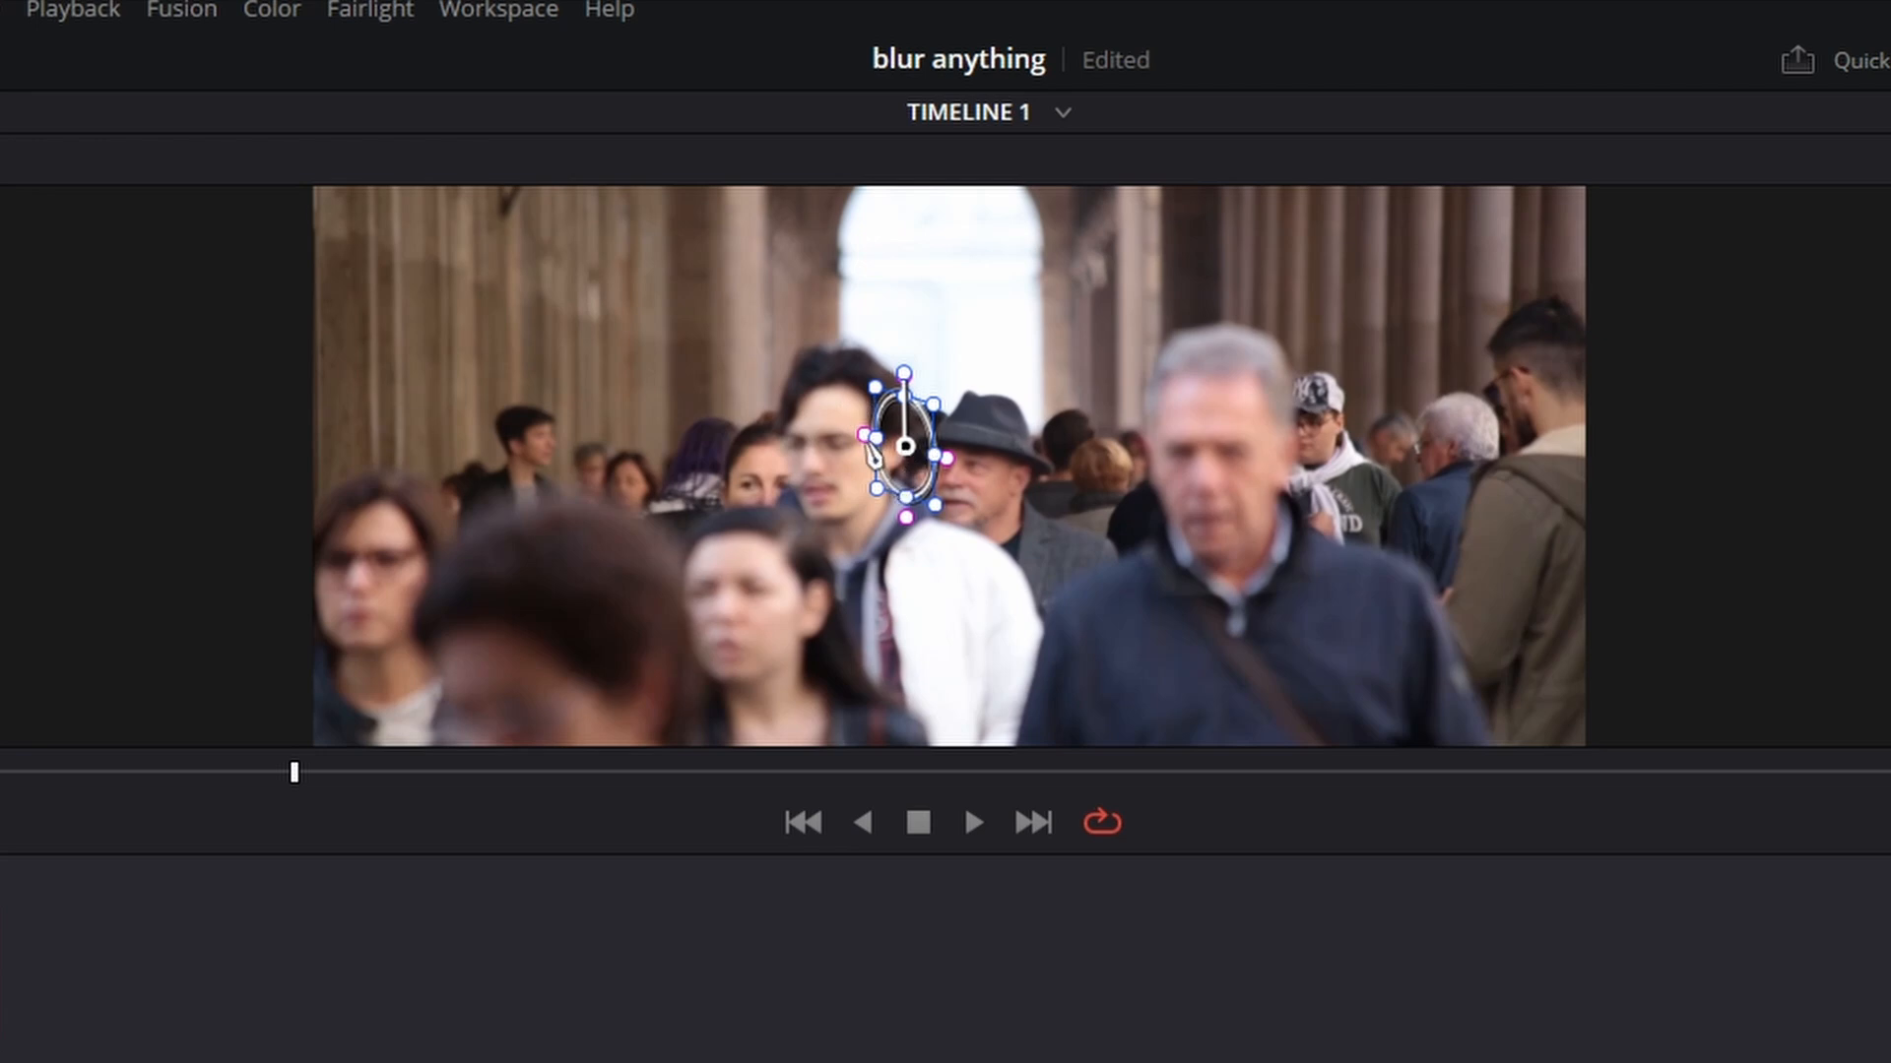
pyautogui.press('space')
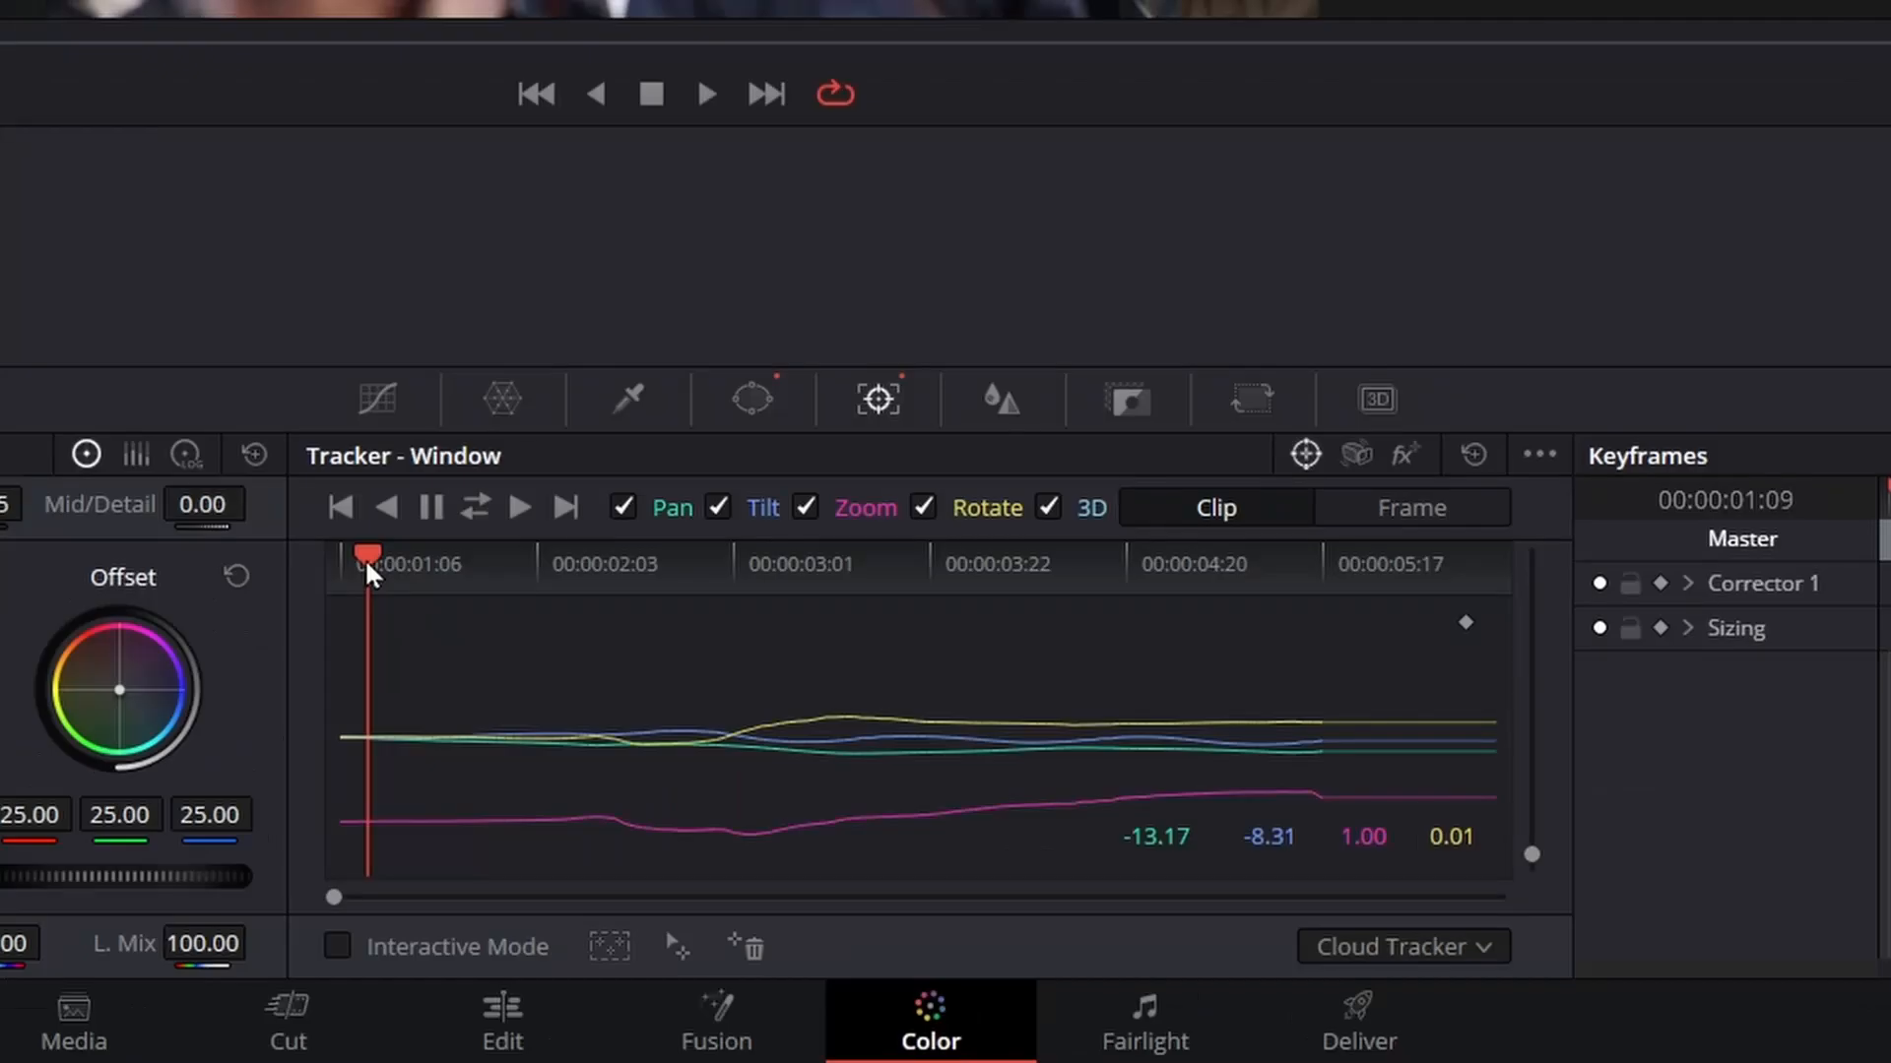
# Step: Switch the window tracker from Clip to Frame mode and return to the first frame of the people clip
pyautogui.moveTo(740, 762)
pyautogui.mouseDown()
pyautogui.moveTo(1009, 783)
pyautogui.moveTo(767, 787)
pyautogui.mouseUp()
pyautogui.moveTo(414, 606); pyautogui.dragTo(285, 643)
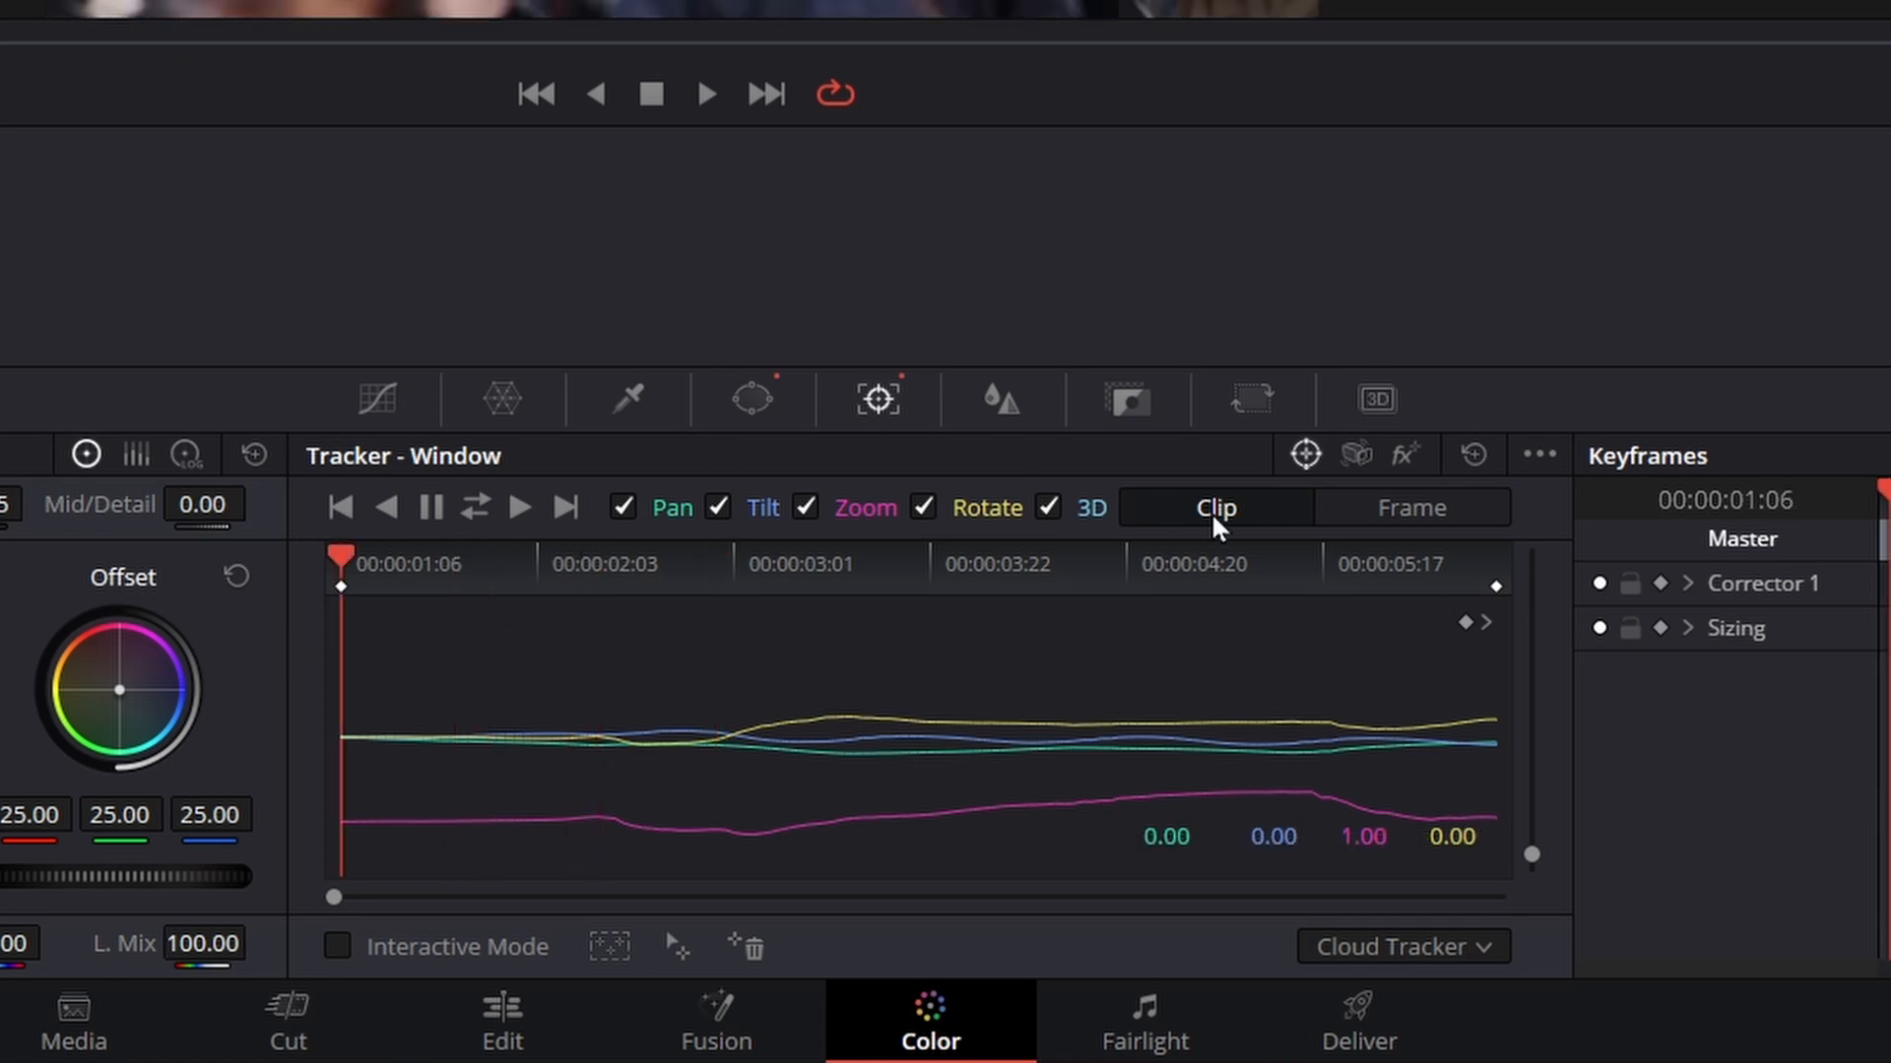
pyautogui.click(1371, 512)
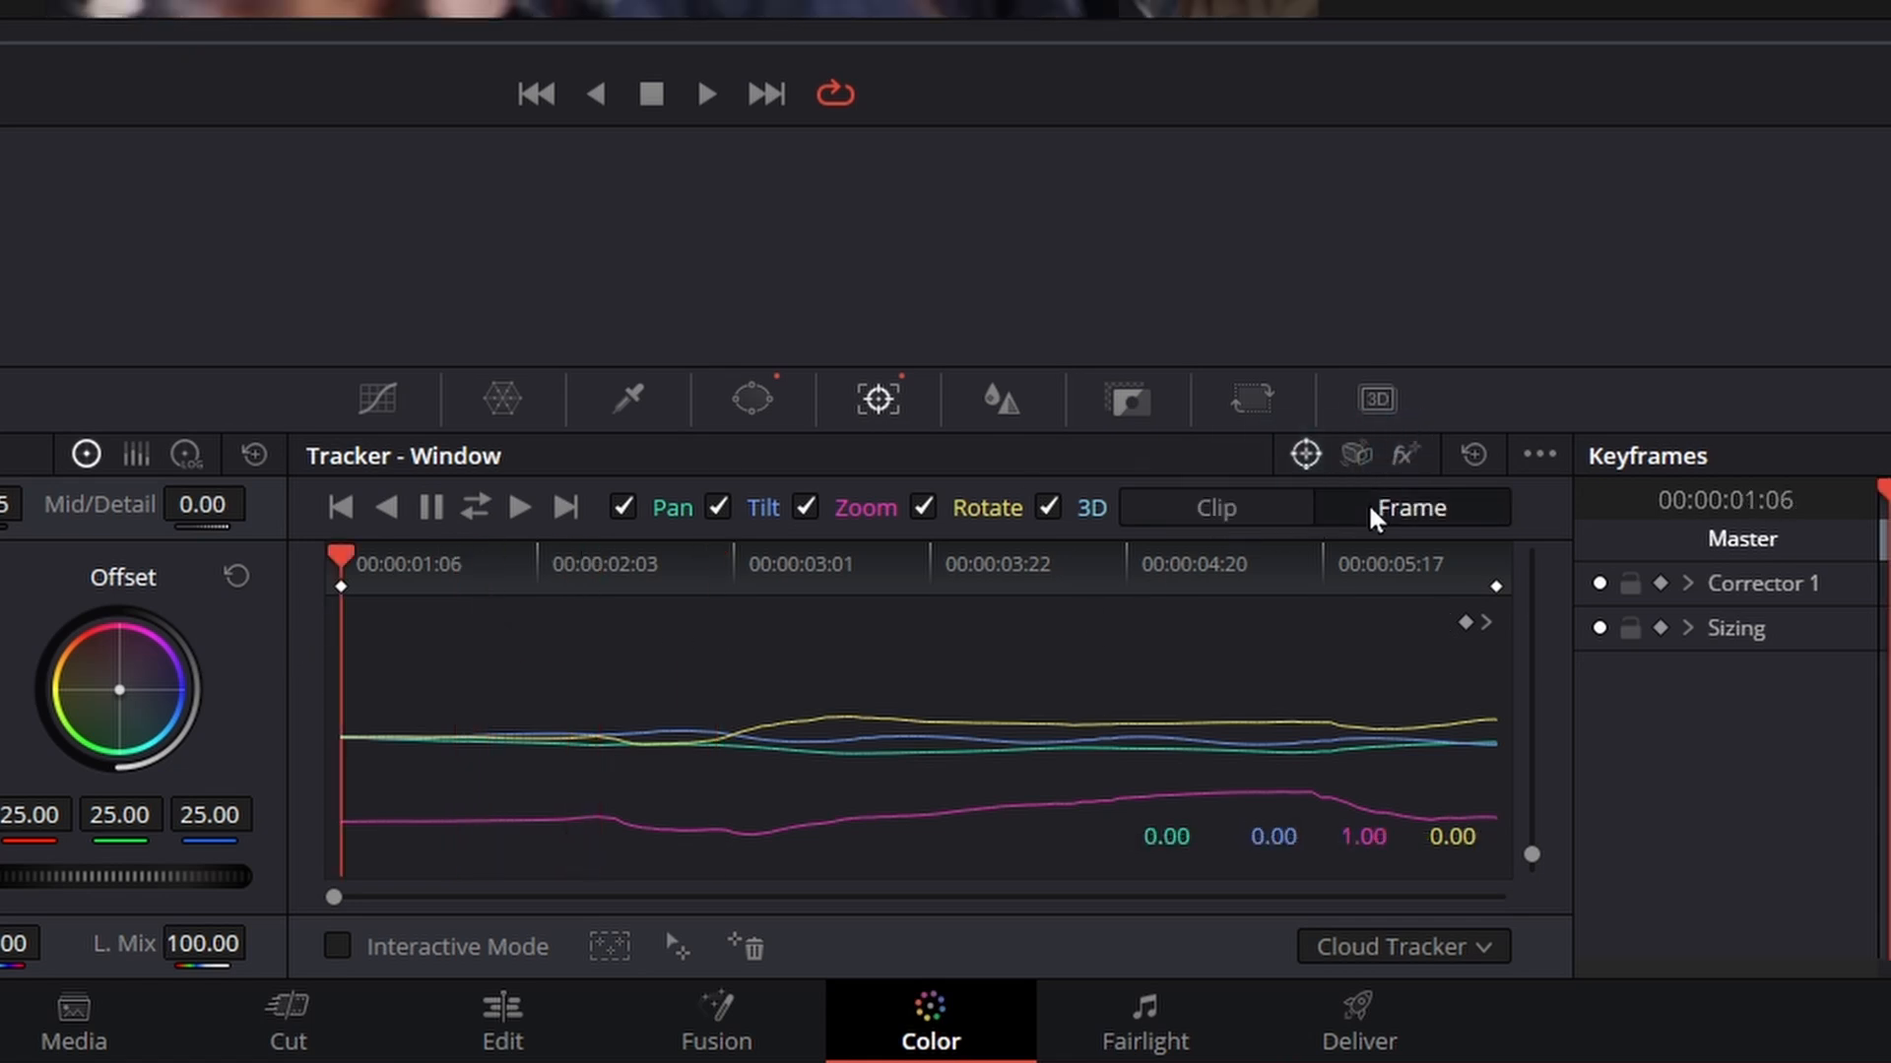
pyautogui.click(519, 507)
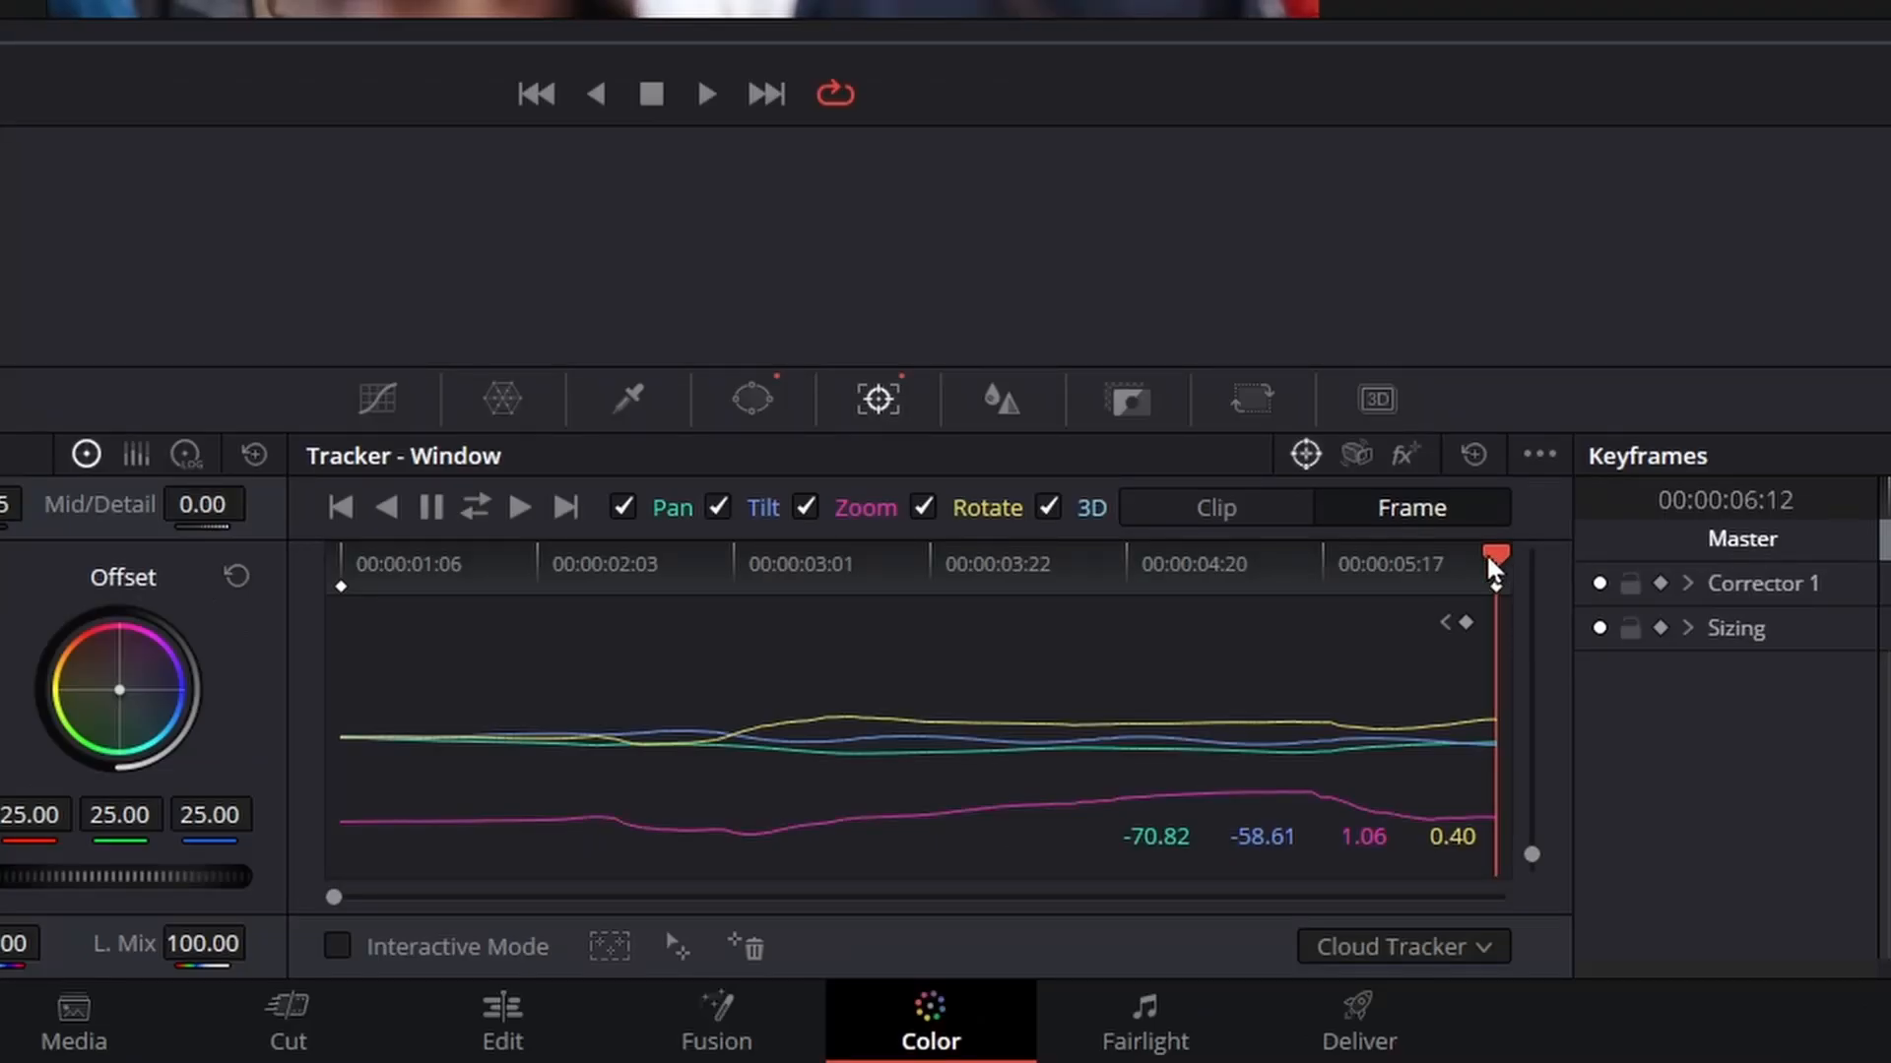
pyautogui.press('Left')
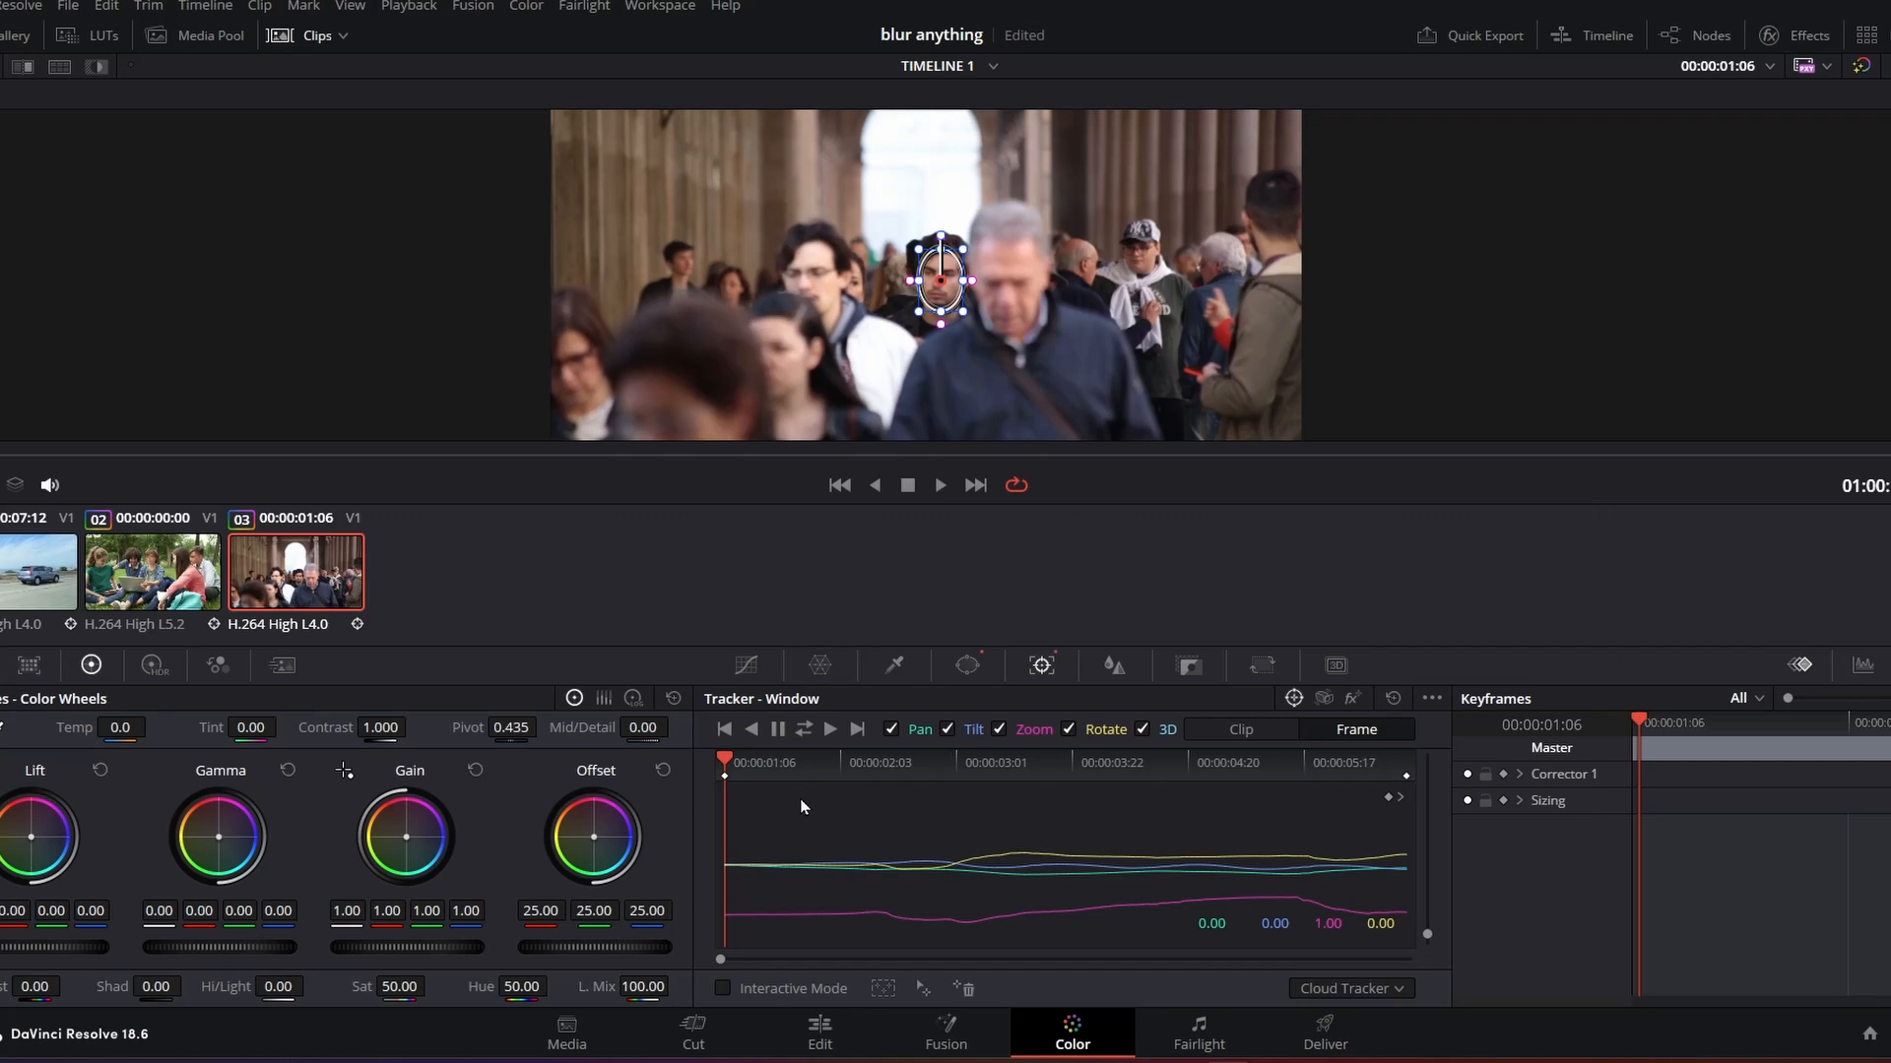
# Step: Add tracker keyframes at 00:00:02:11 and 00:00:02:12, where the face gets hidden, and move the oval window completely off the picture at 00:00:02:12
pyautogui.press('space')
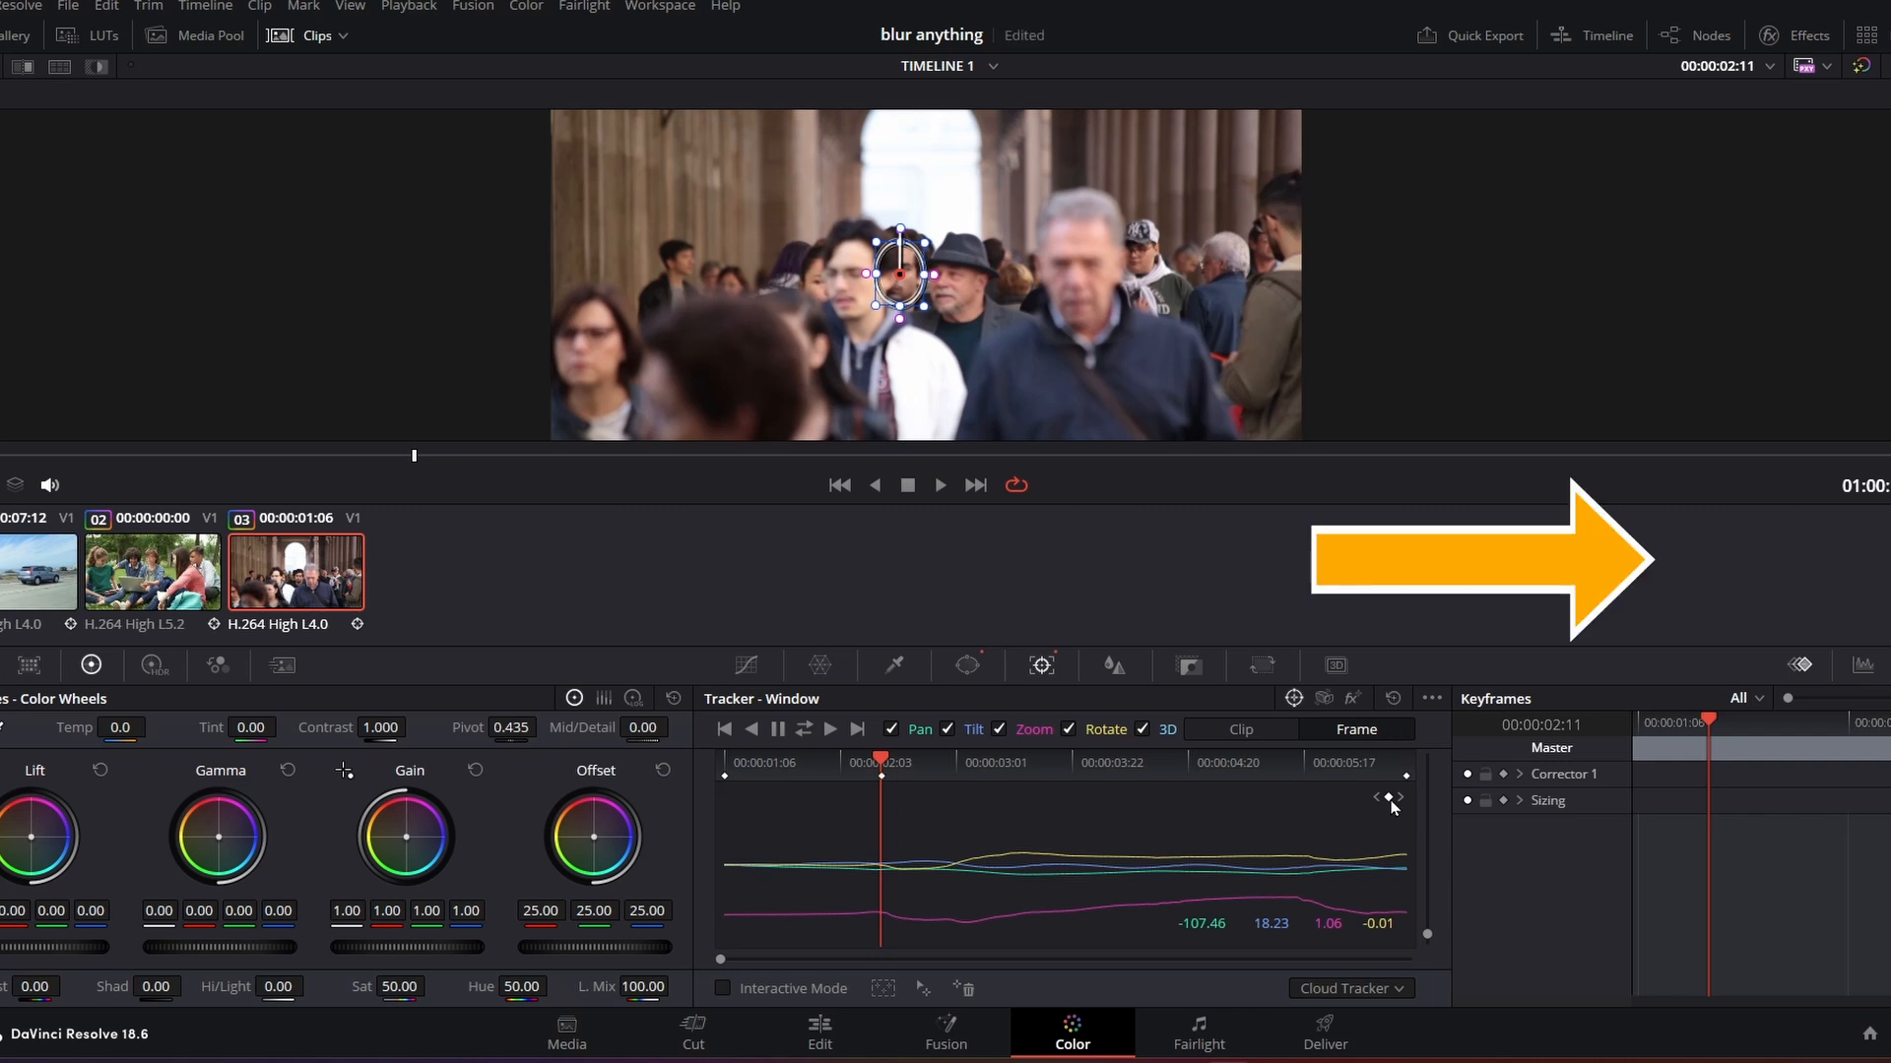
pyautogui.press('Right')
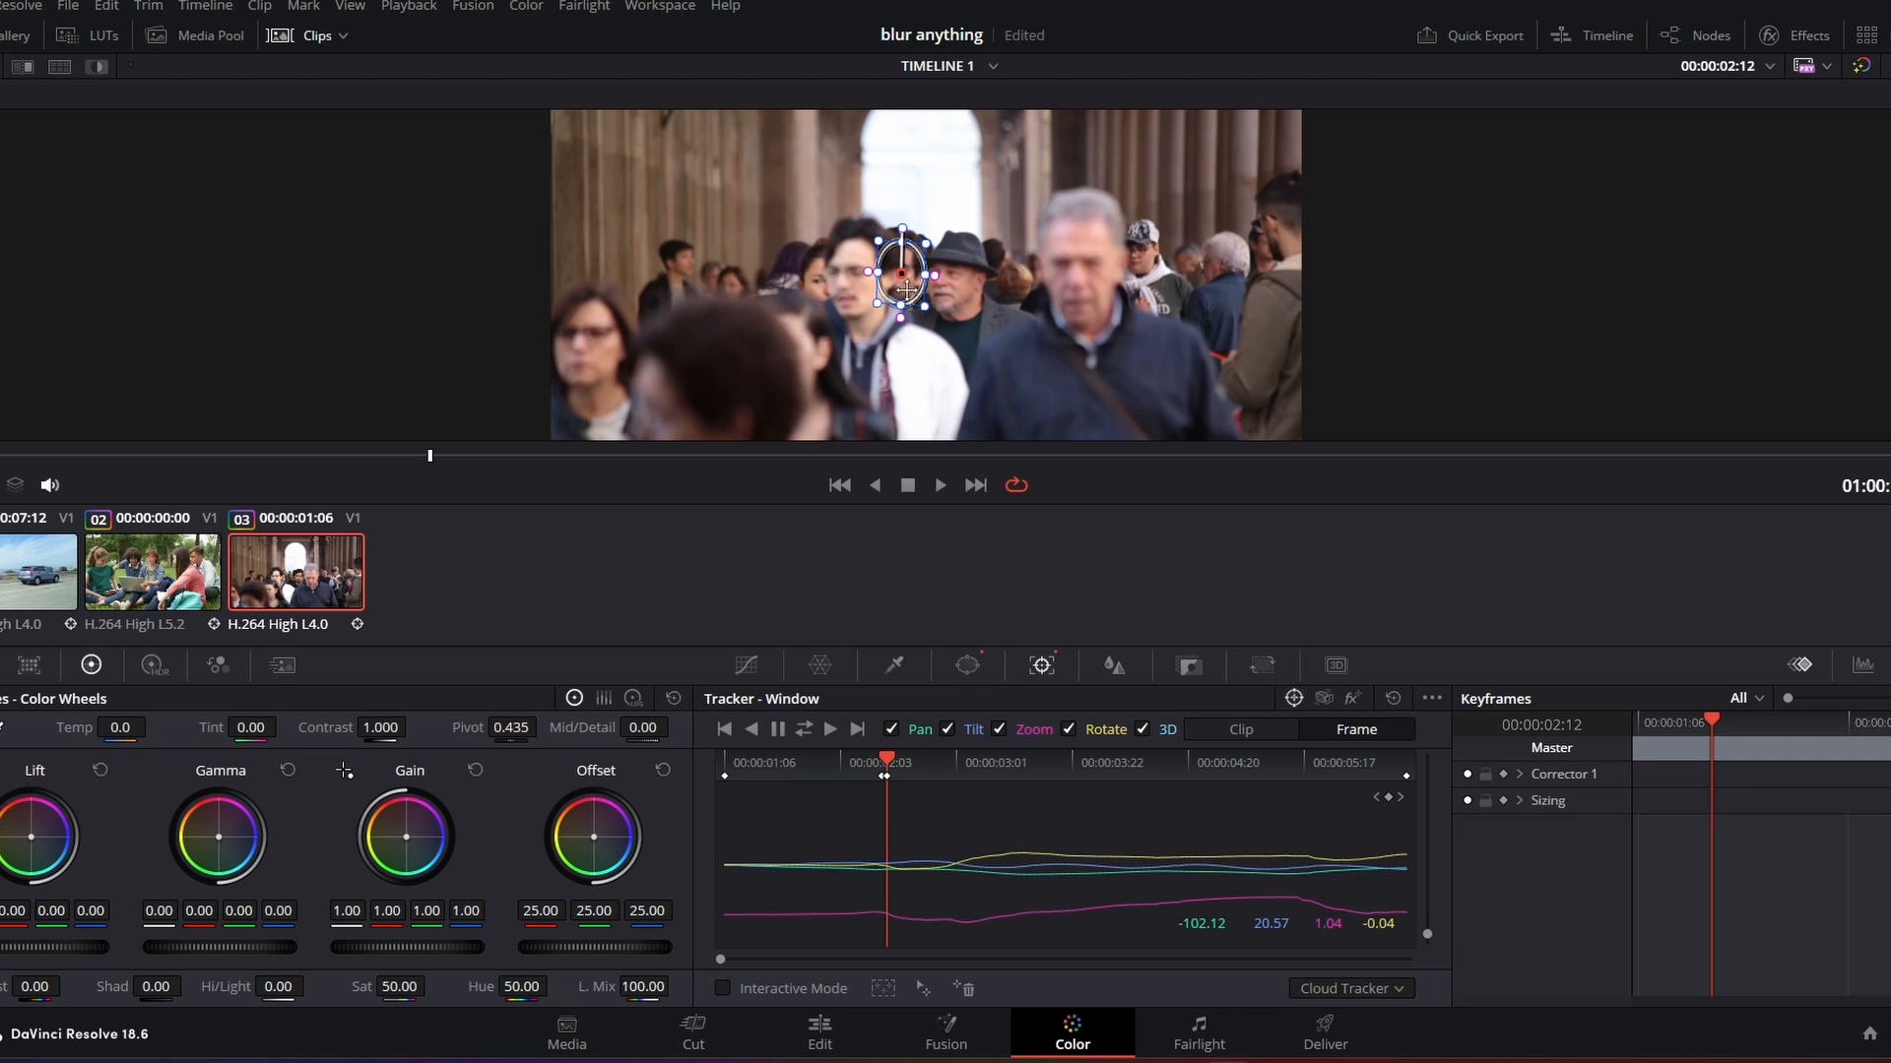
pyautogui.moveTo(906, 291); pyautogui.dragTo(150, 202)
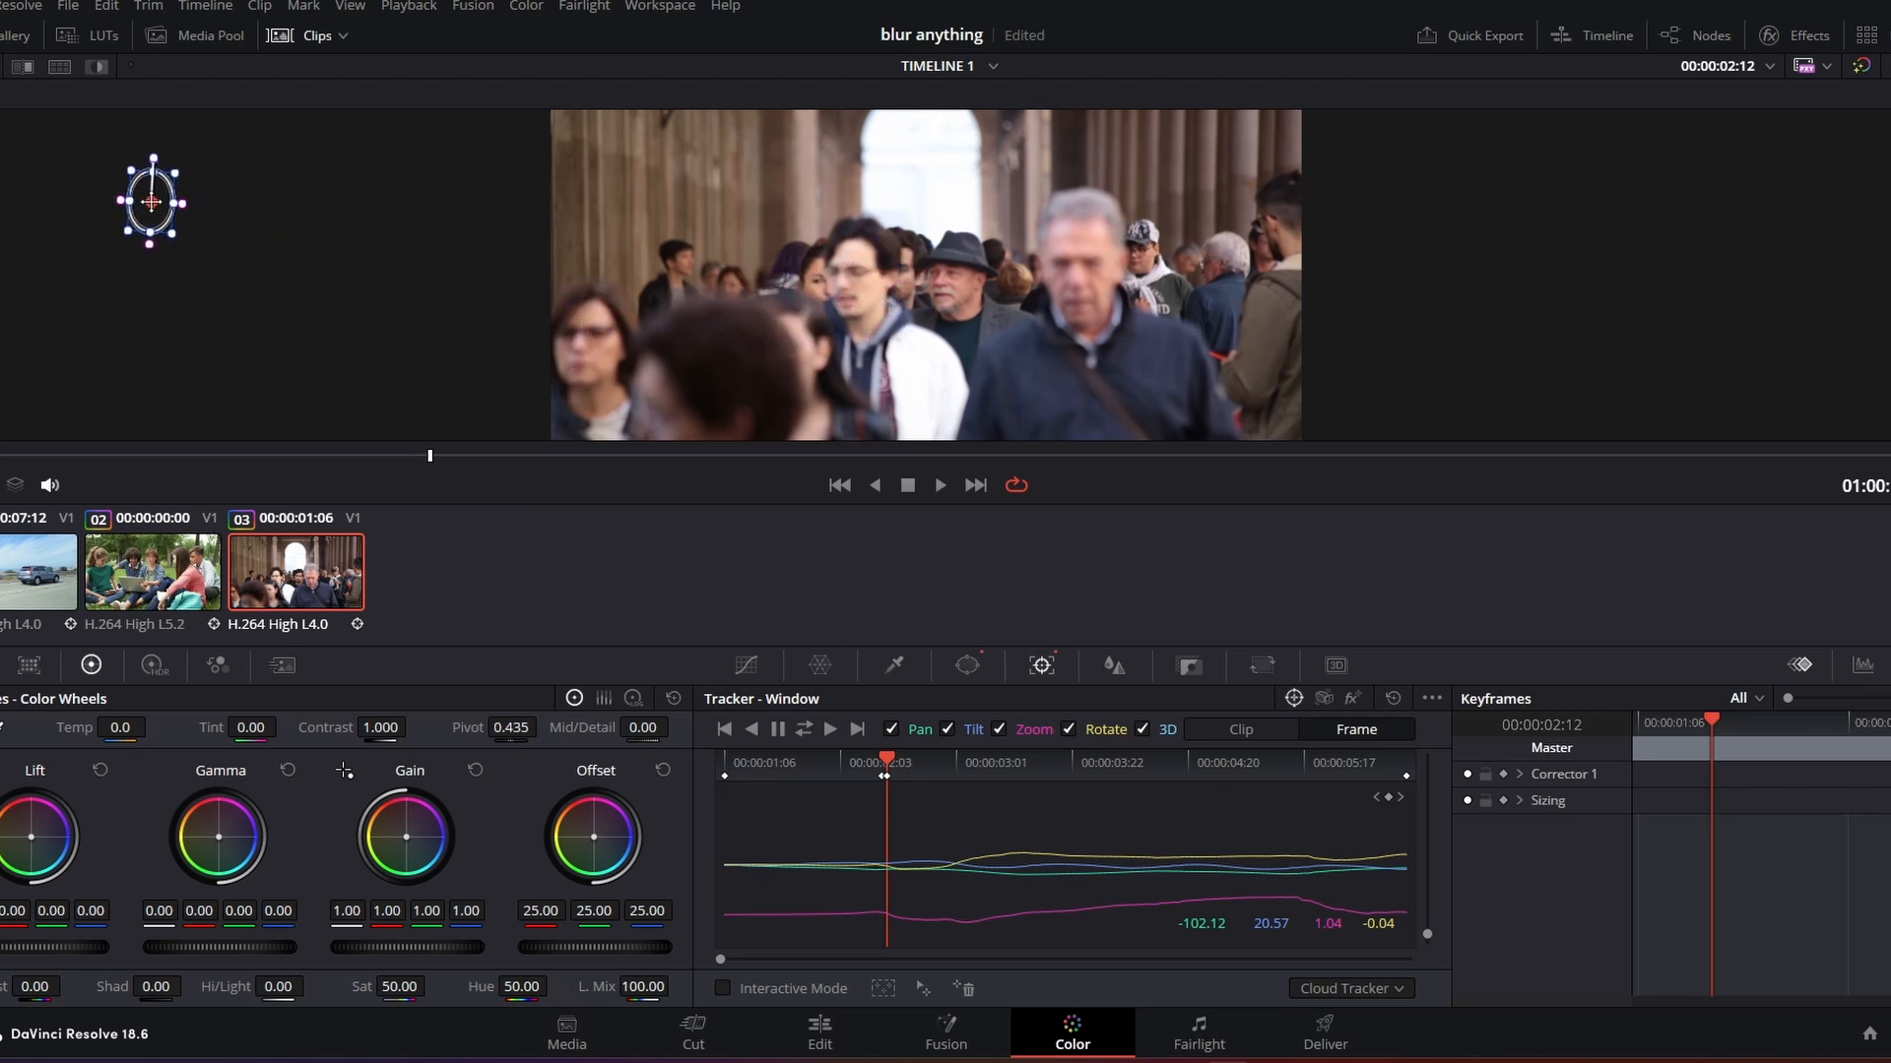
# Step: Advance frame by frame to where the hidden face reappears and add tracker keyframes at 00:00:03:19 and 00:00:03:20
pyautogui.scroll(-6, 773, 272)
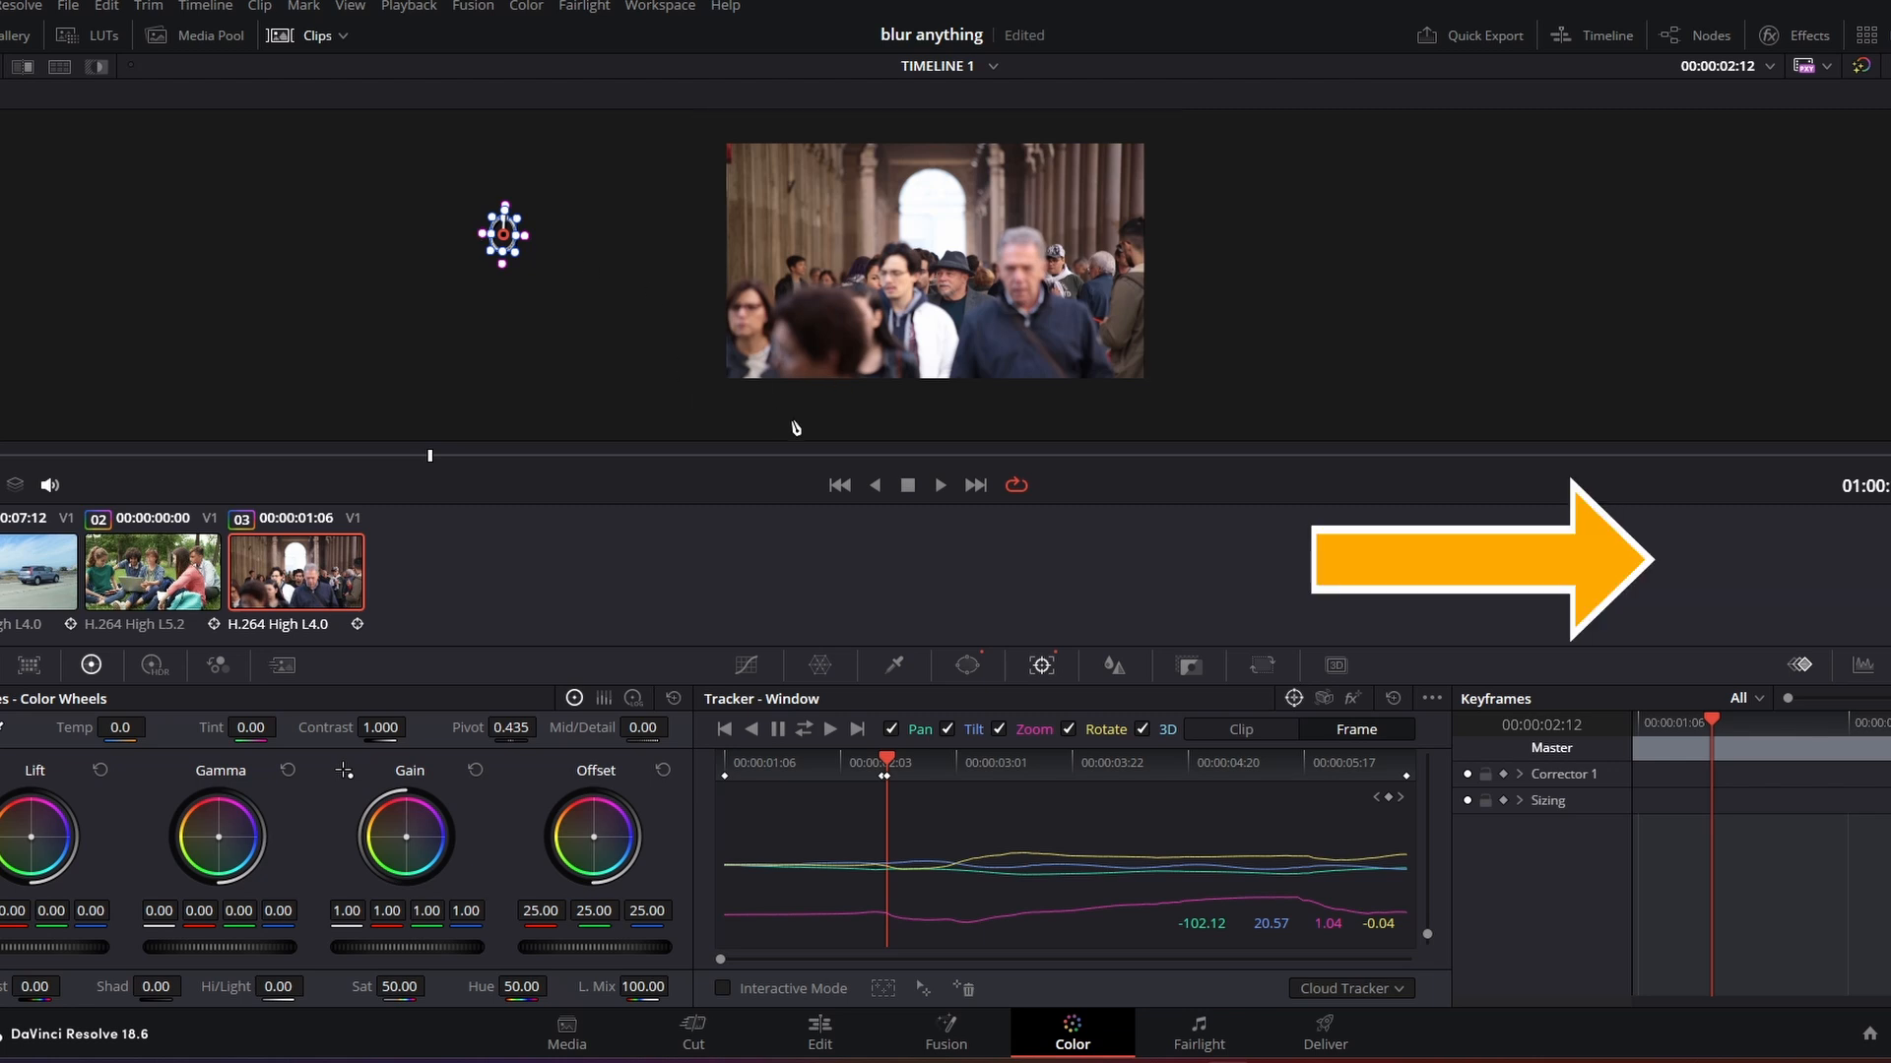
pyautogui.press('Right')
pyautogui.press('Right')
pyautogui.press('Right')
pyautogui.press('Right')
pyautogui.press('Right')
pyautogui.press('Right')
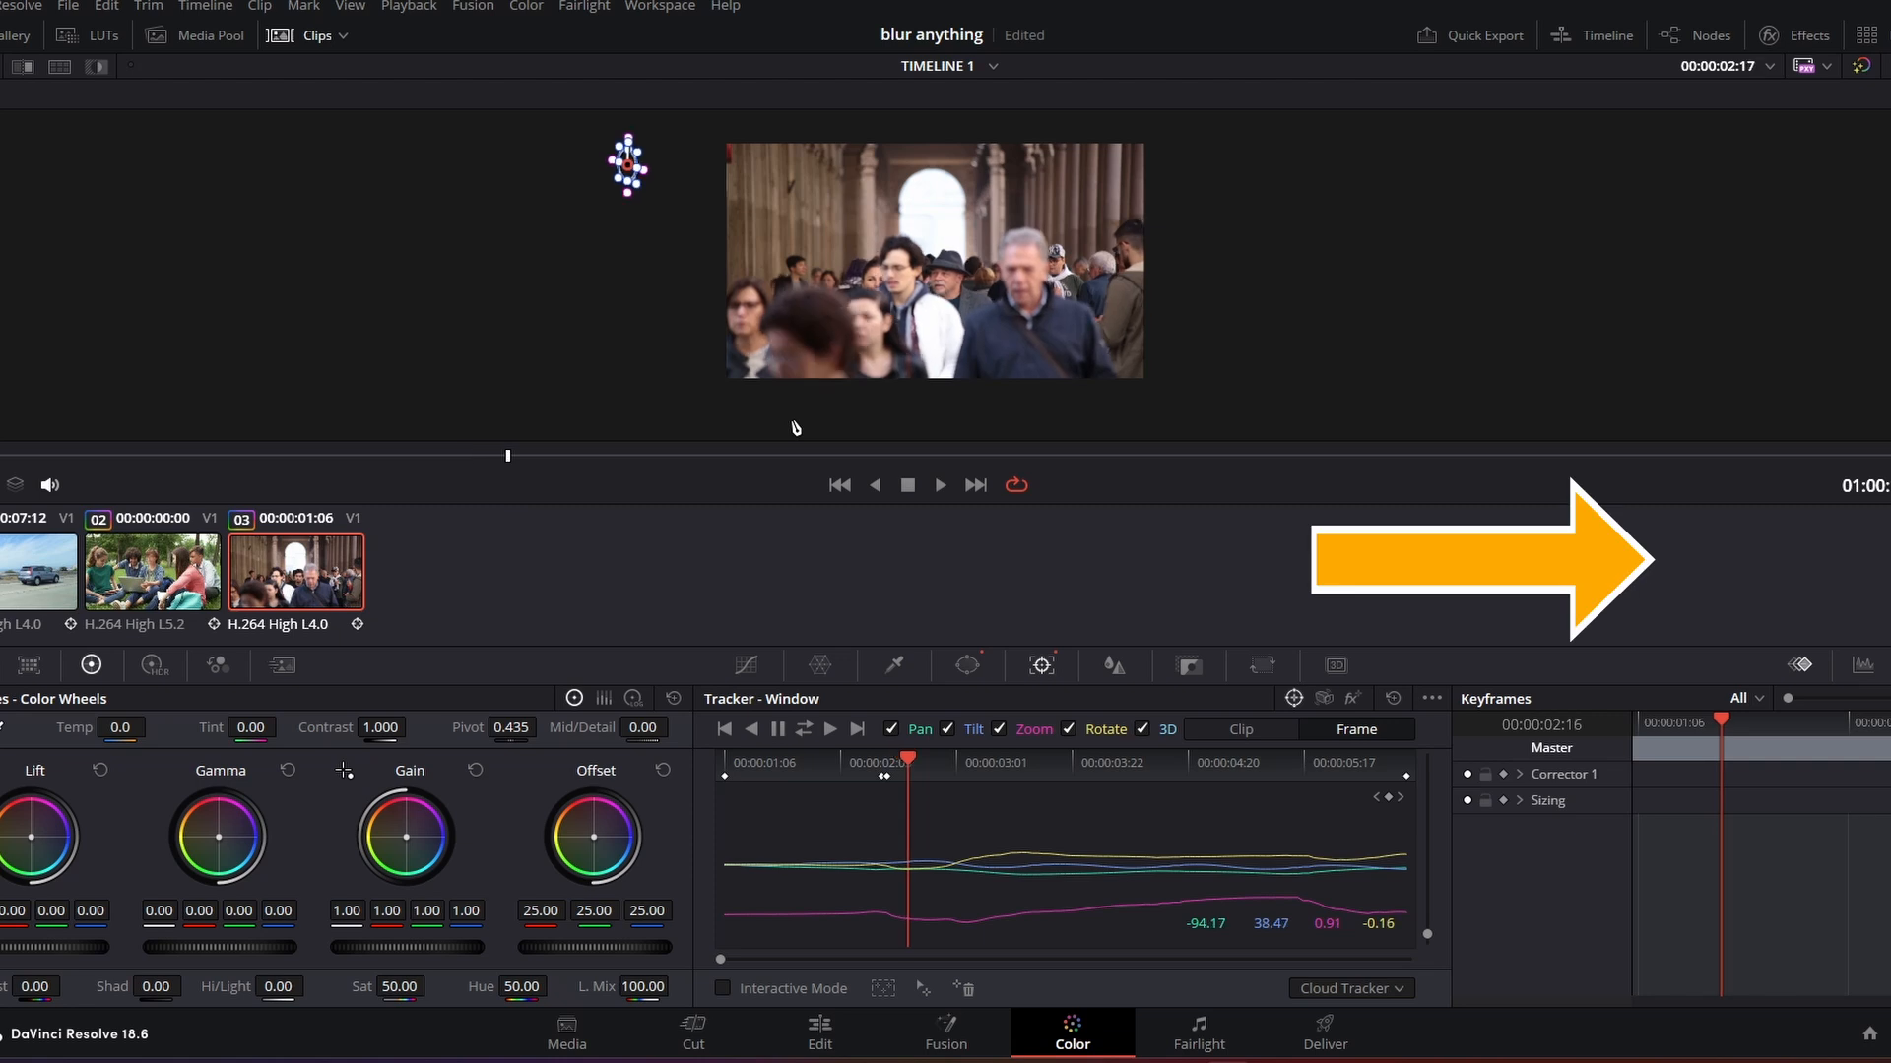
pyautogui.press('Right')
pyautogui.press('Right')
pyautogui.press('Right')
pyautogui.press('Right')
pyautogui.press('Right')
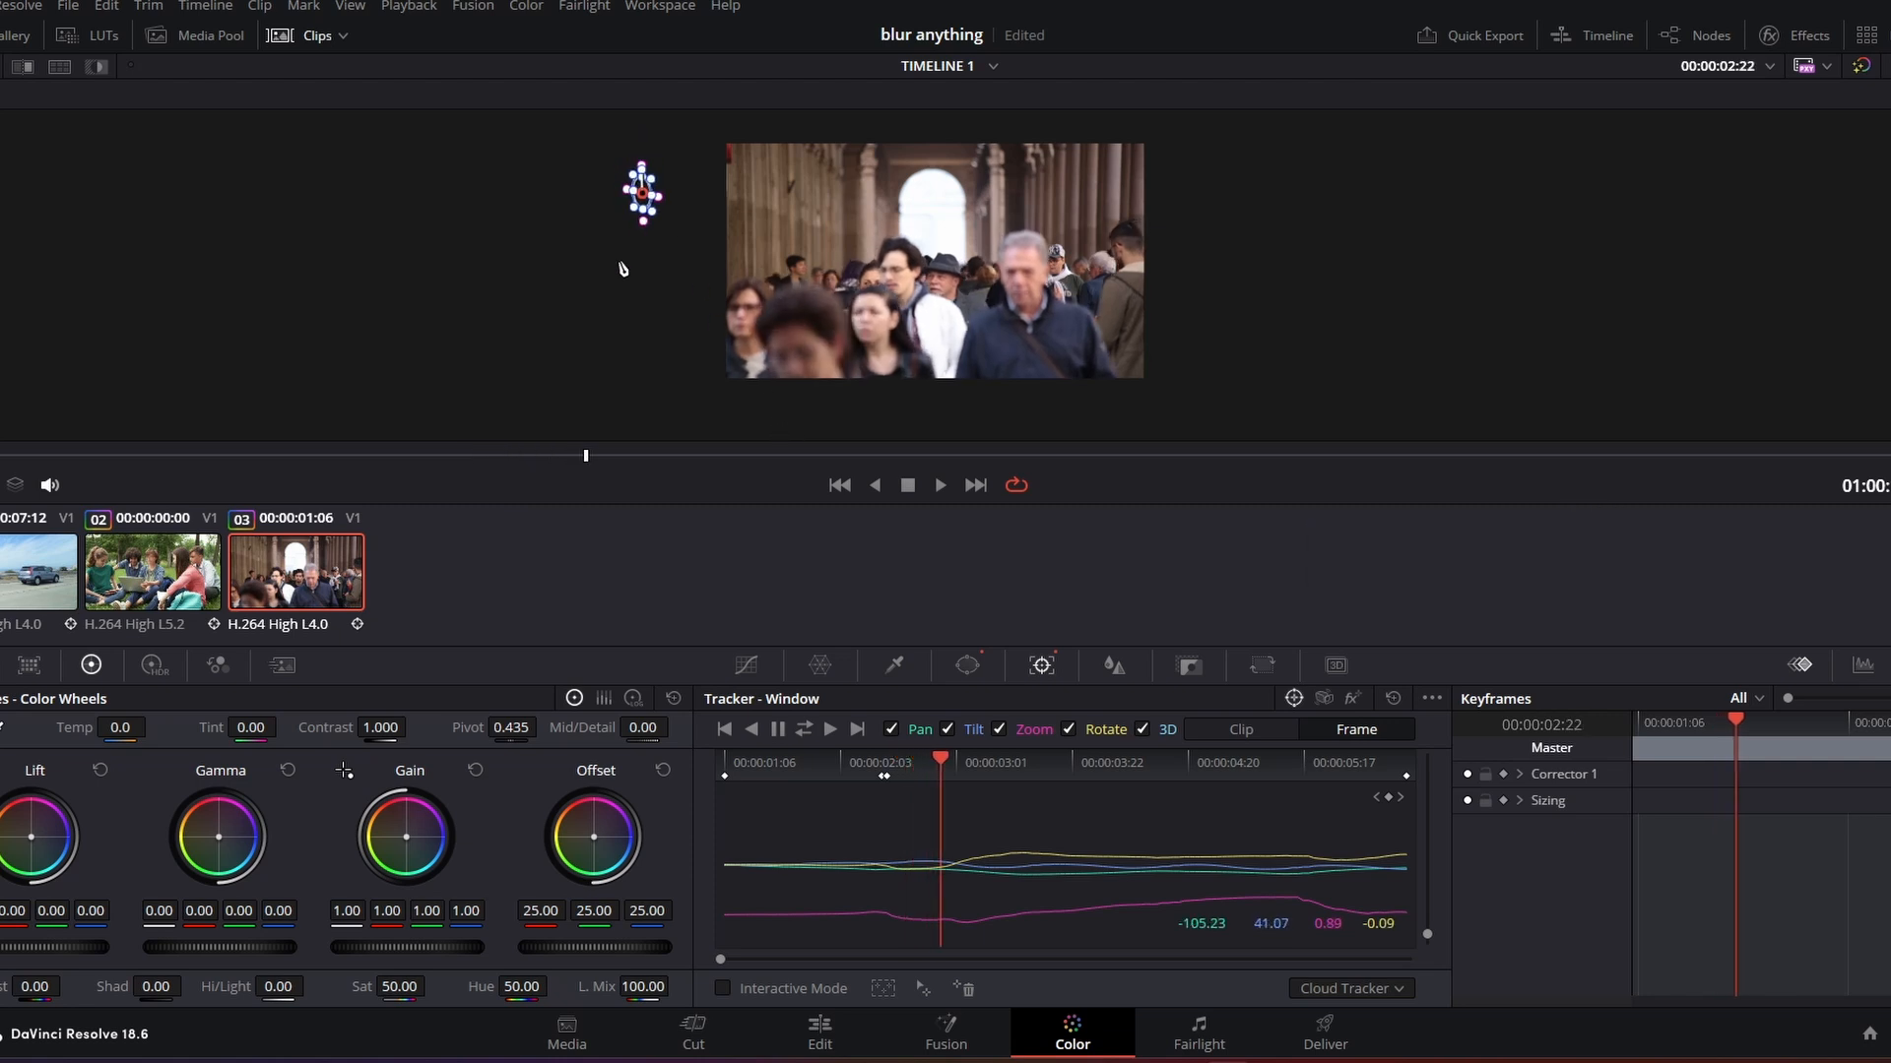
pyautogui.press('Right')
pyautogui.press('Right')
pyautogui.press('Right')
pyautogui.press('Right')
pyautogui.press('Right')
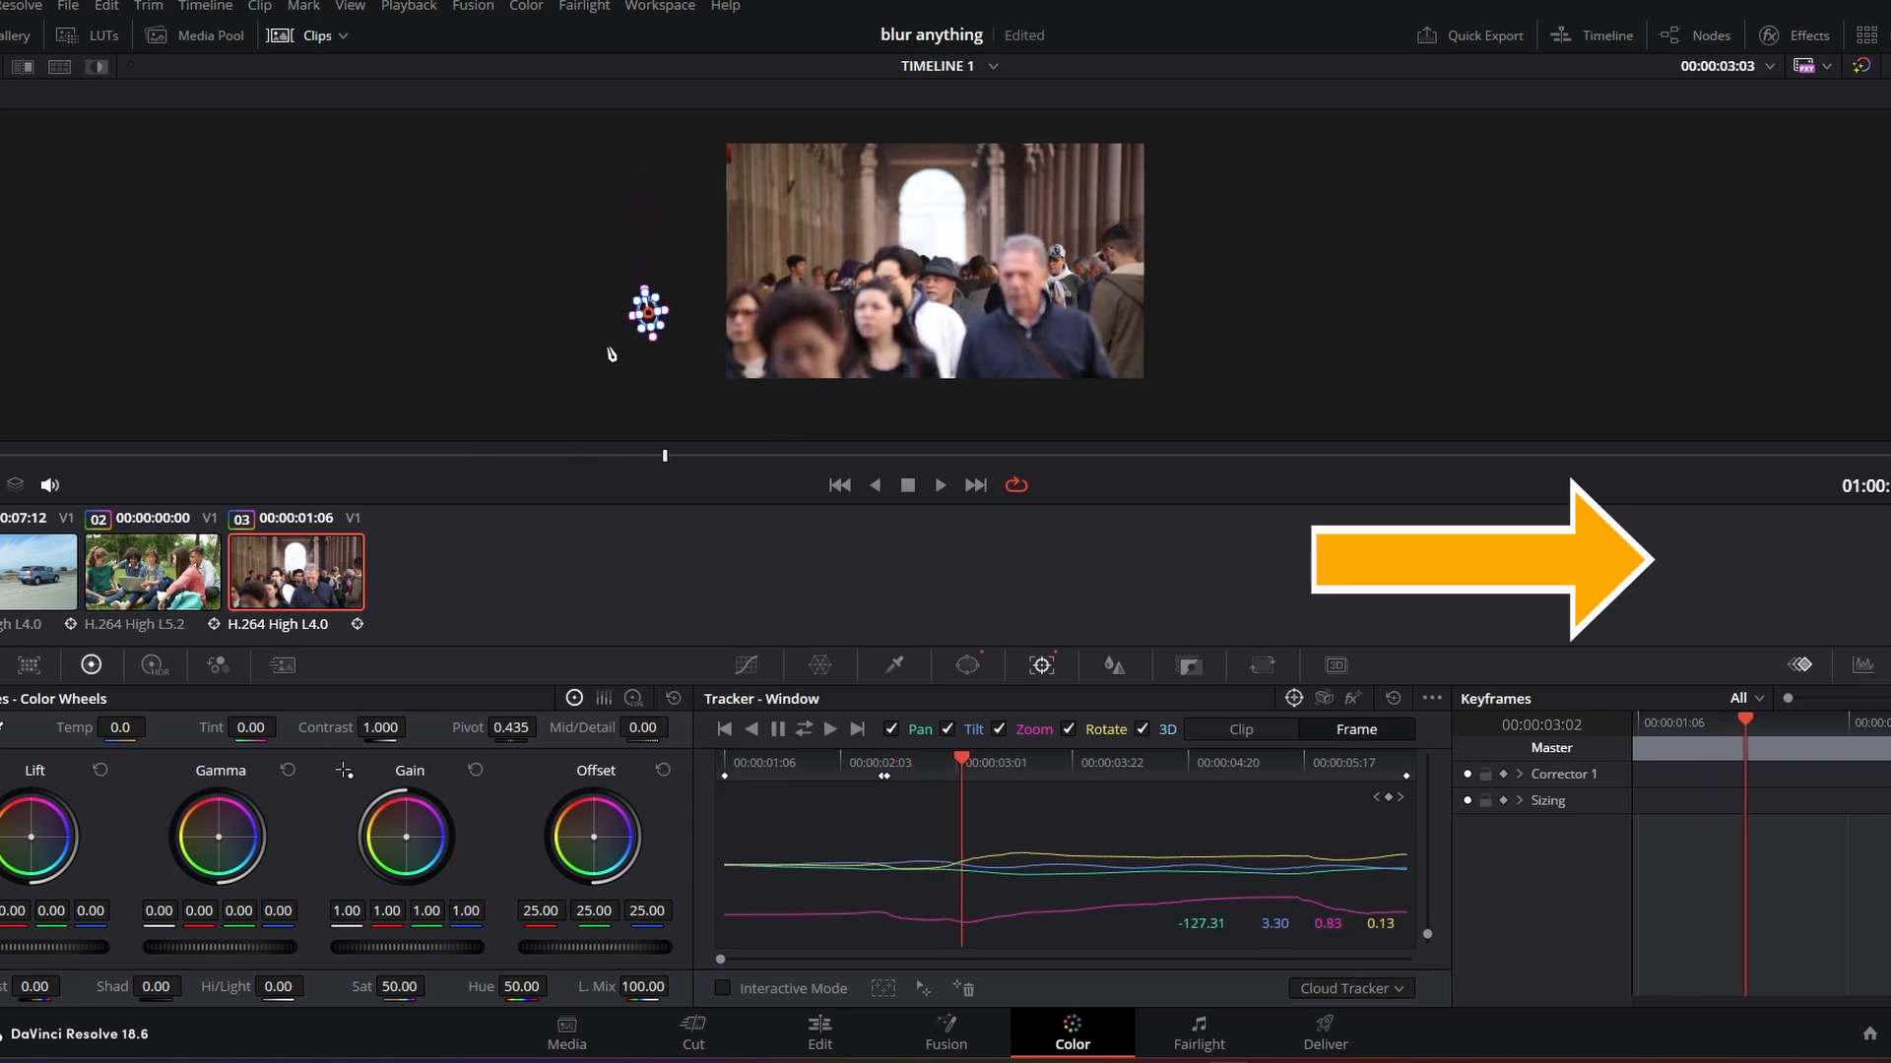
pyautogui.press('Right')
pyautogui.press('Right')
pyautogui.press('Right')
pyautogui.press('Right')
pyautogui.press('Right')
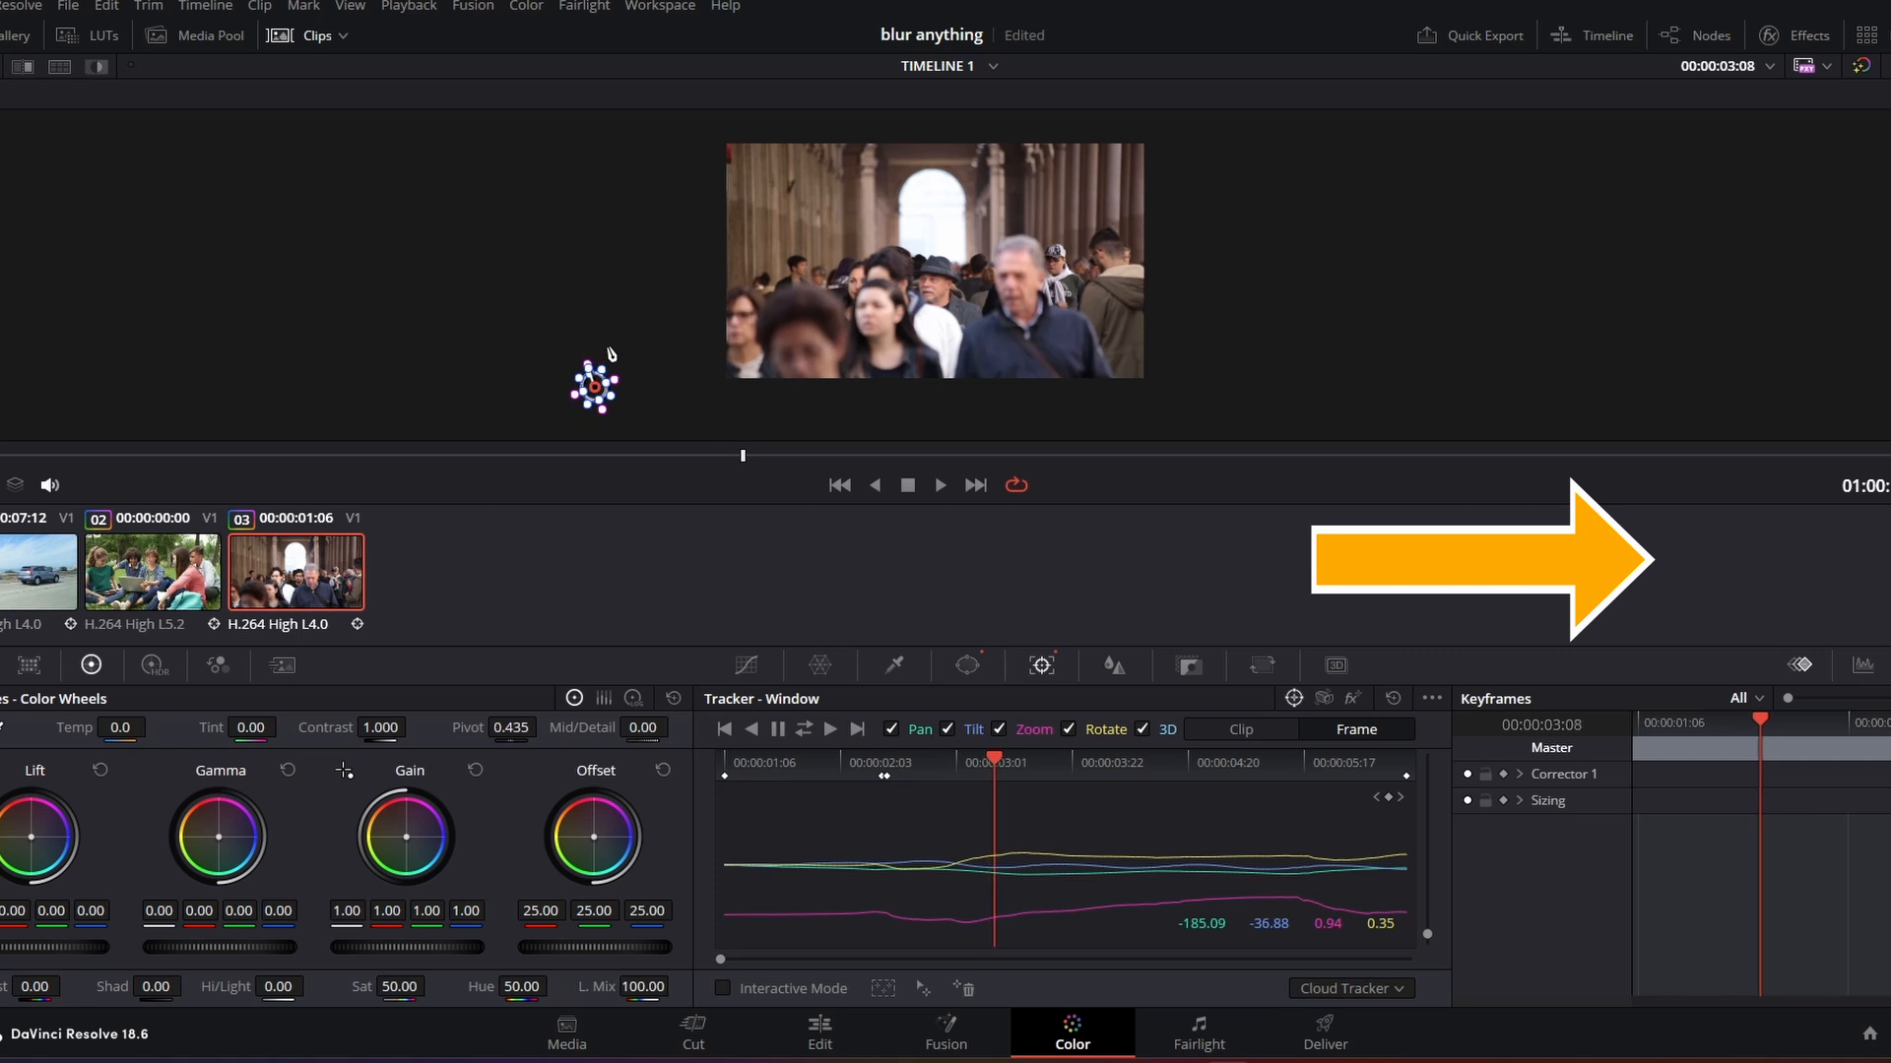
pyautogui.press('Right')
pyautogui.press('Right')
pyautogui.press('Right')
pyautogui.press('Right')
pyautogui.press('Right')
pyautogui.press('Right')
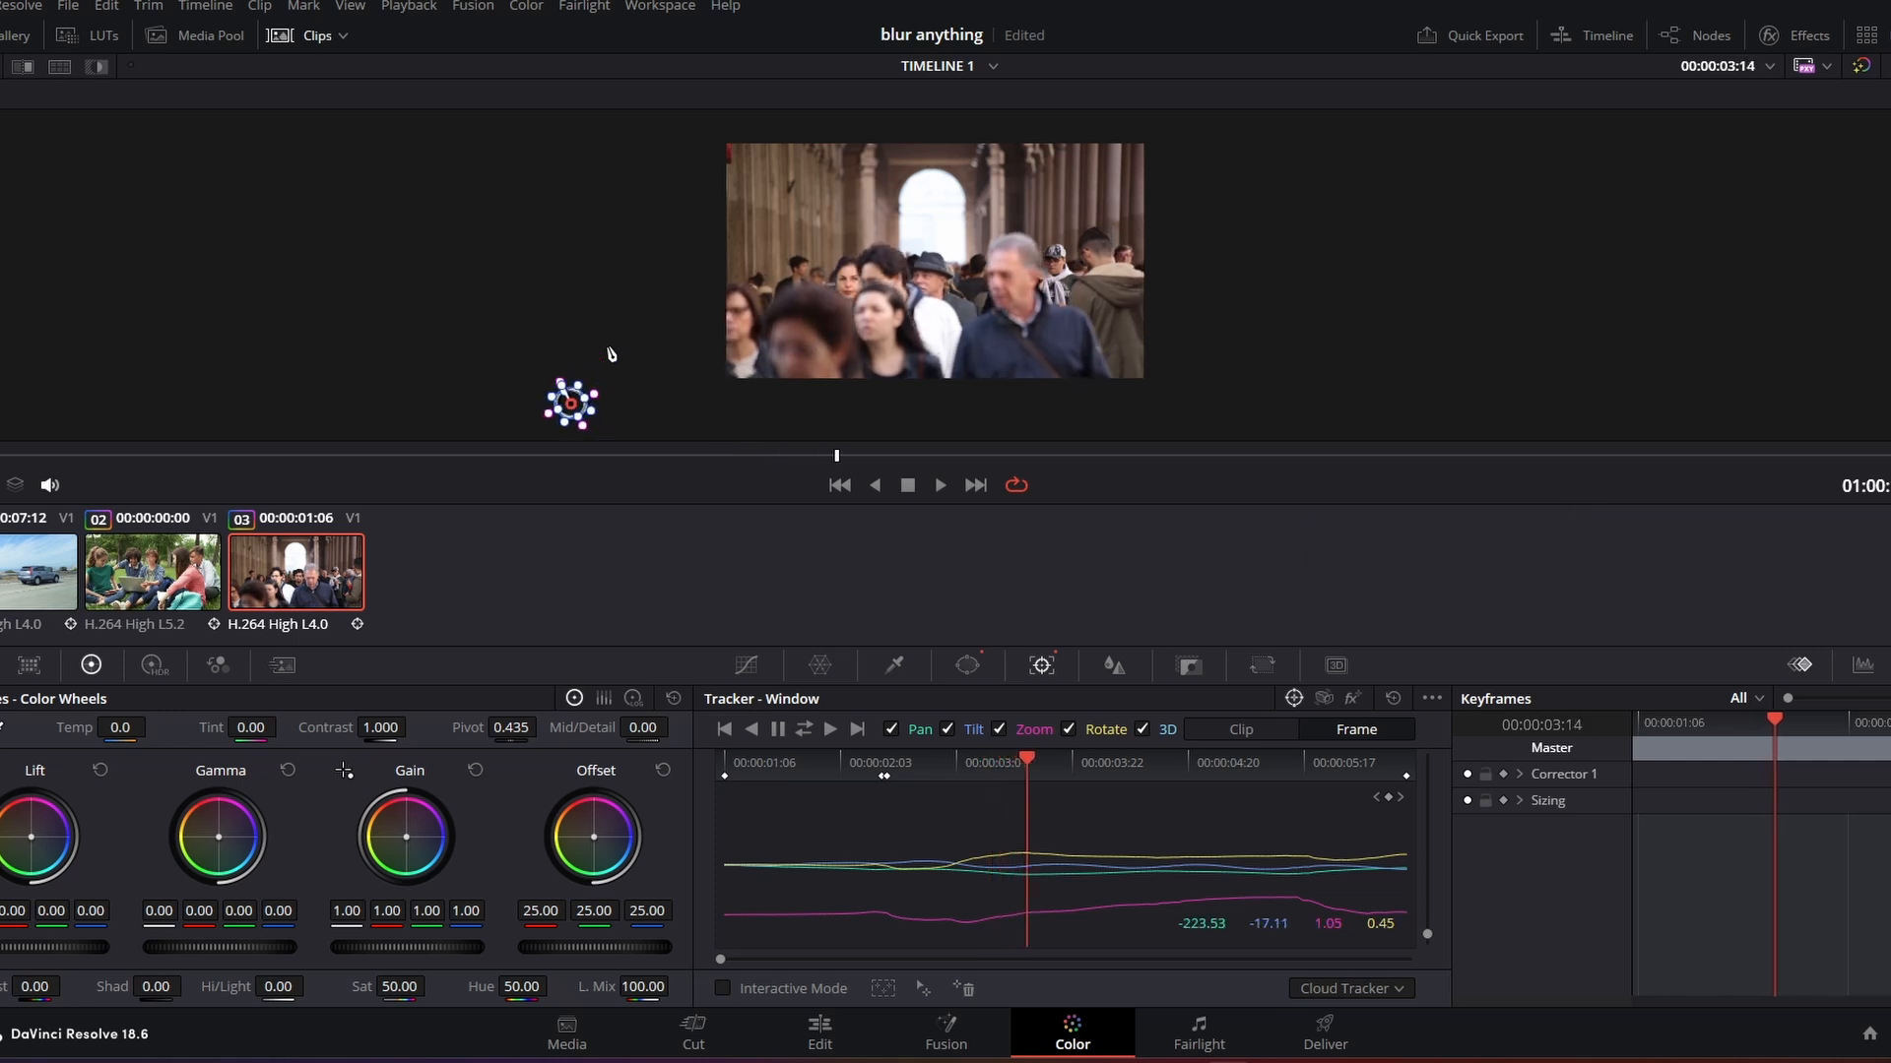
pyautogui.press('Right')
pyautogui.press('Right')
pyautogui.press('Right')
pyautogui.press('Right')
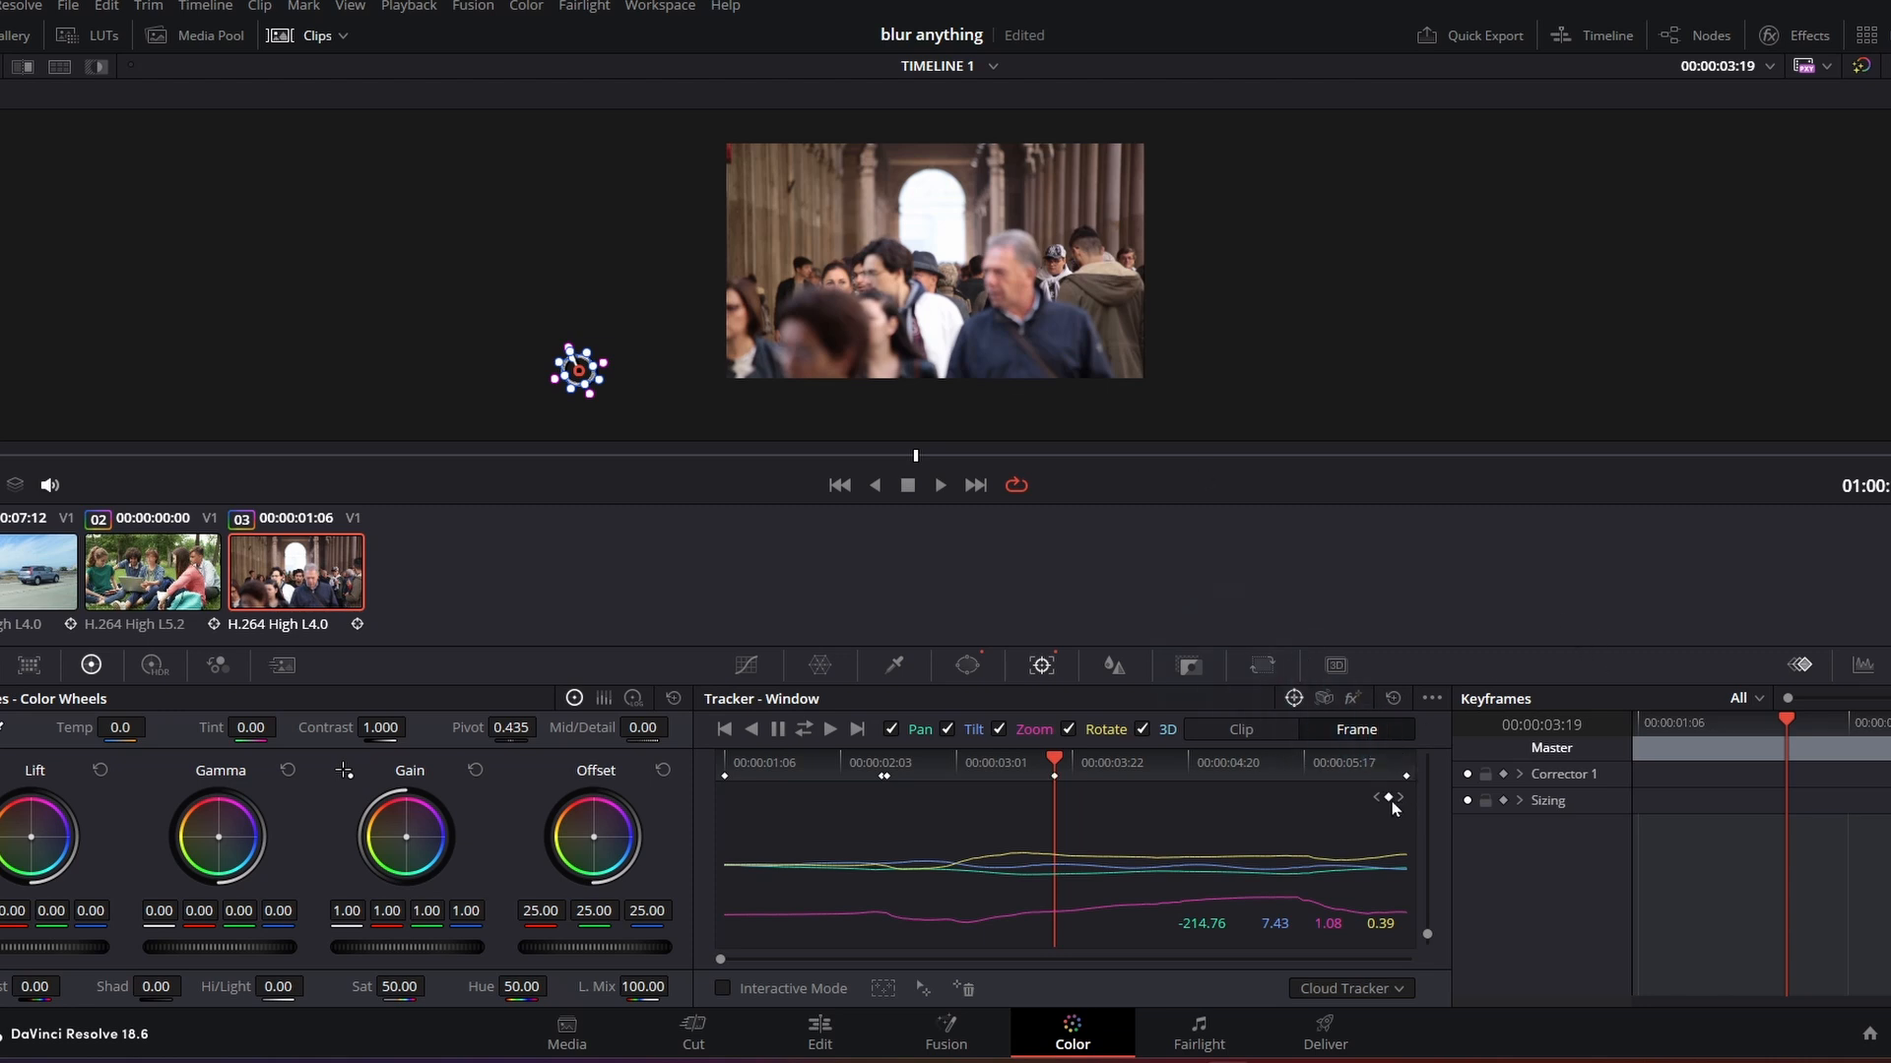
pyautogui.press('Right')
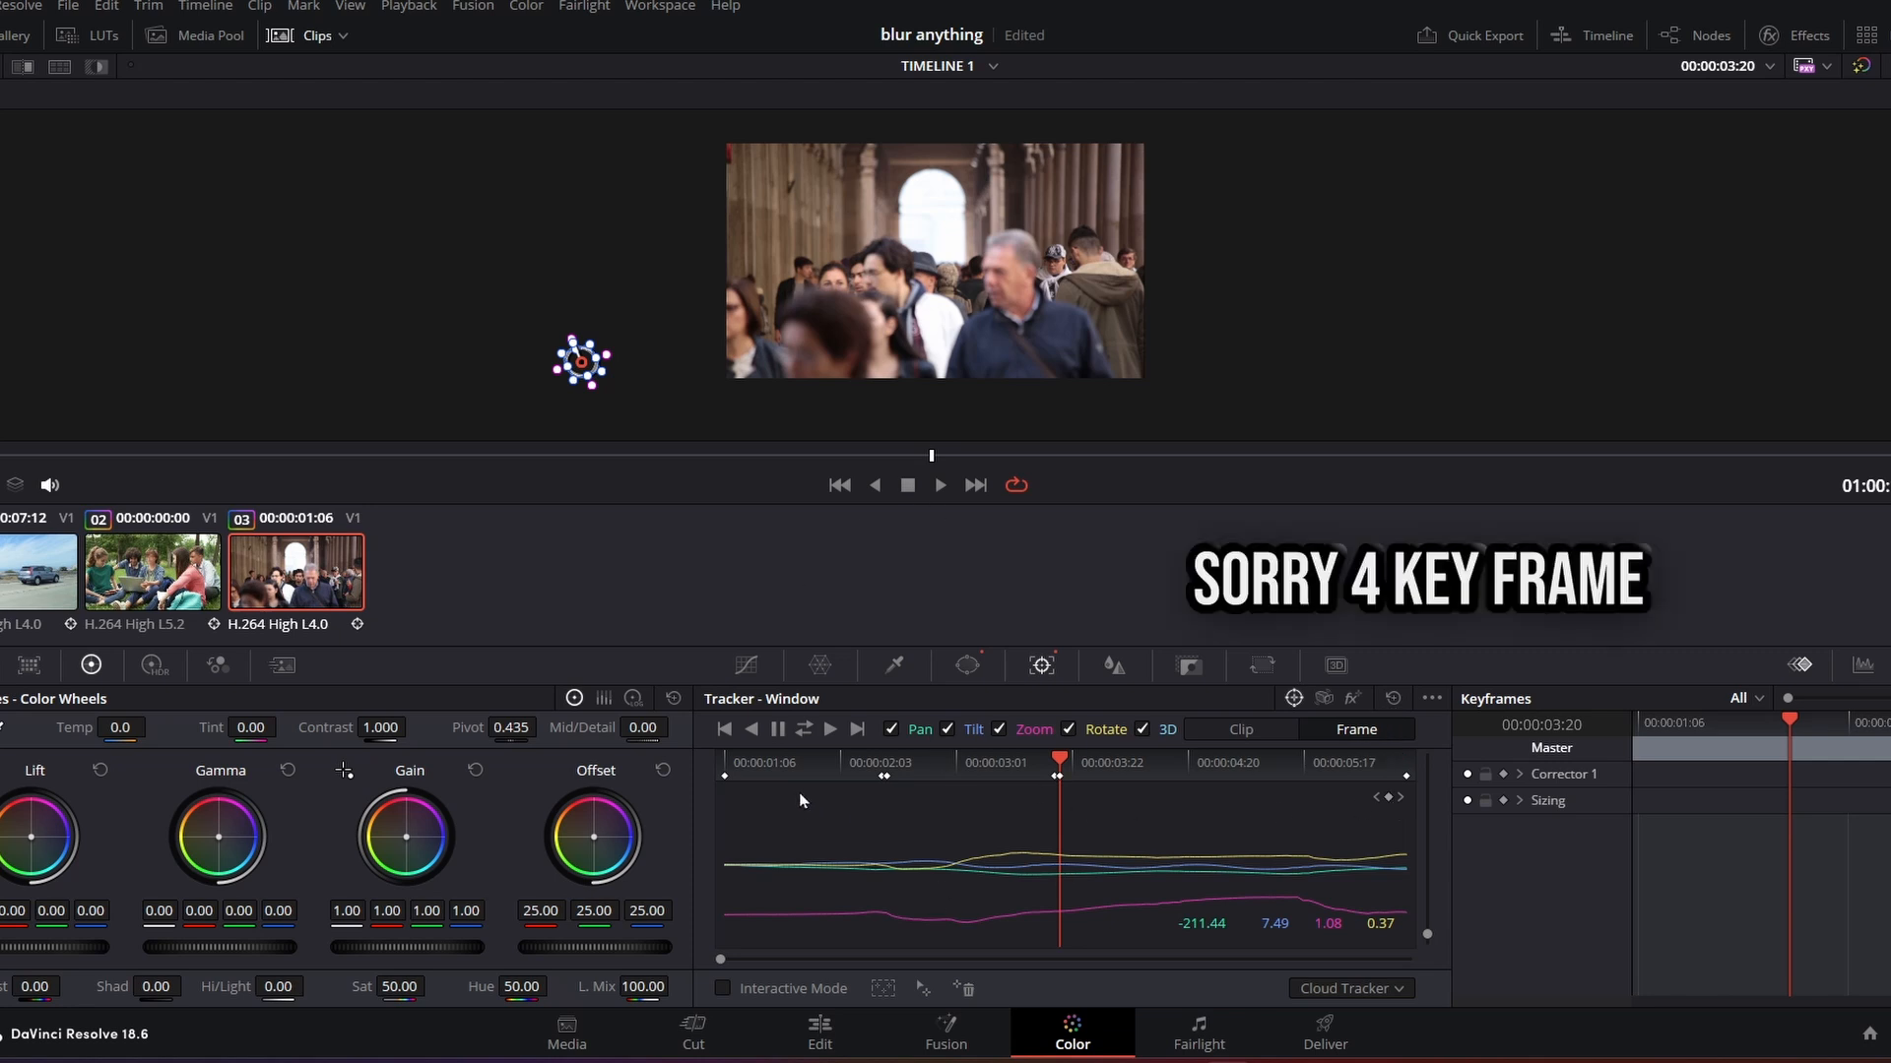
# Step: Place the window back over the reappeared face at 00:00:03:20, narrow it to a fitting oval, and track it forward
pyautogui.scroll(5, 870, 391)
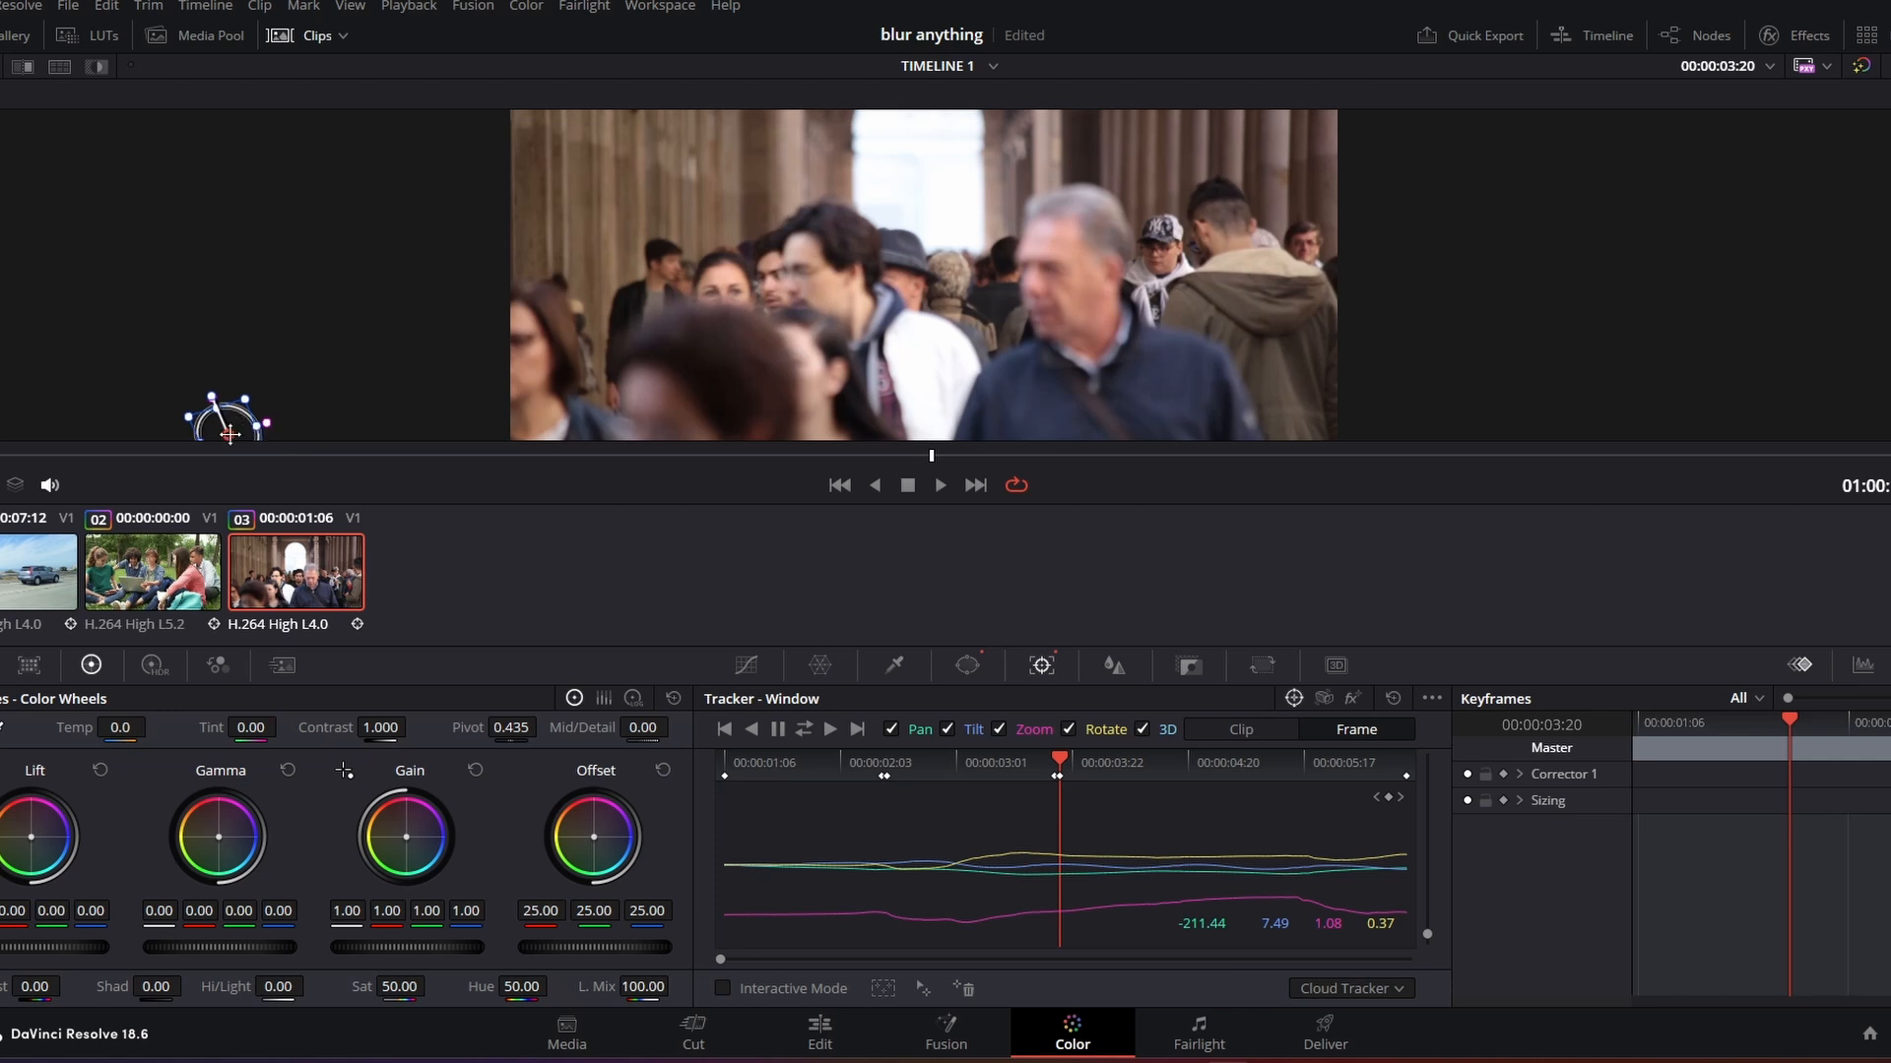
pyautogui.moveTo(229, 433); pyautogui.dragTo(753, 327)
pyautogui.scroll(2, 769, 283)
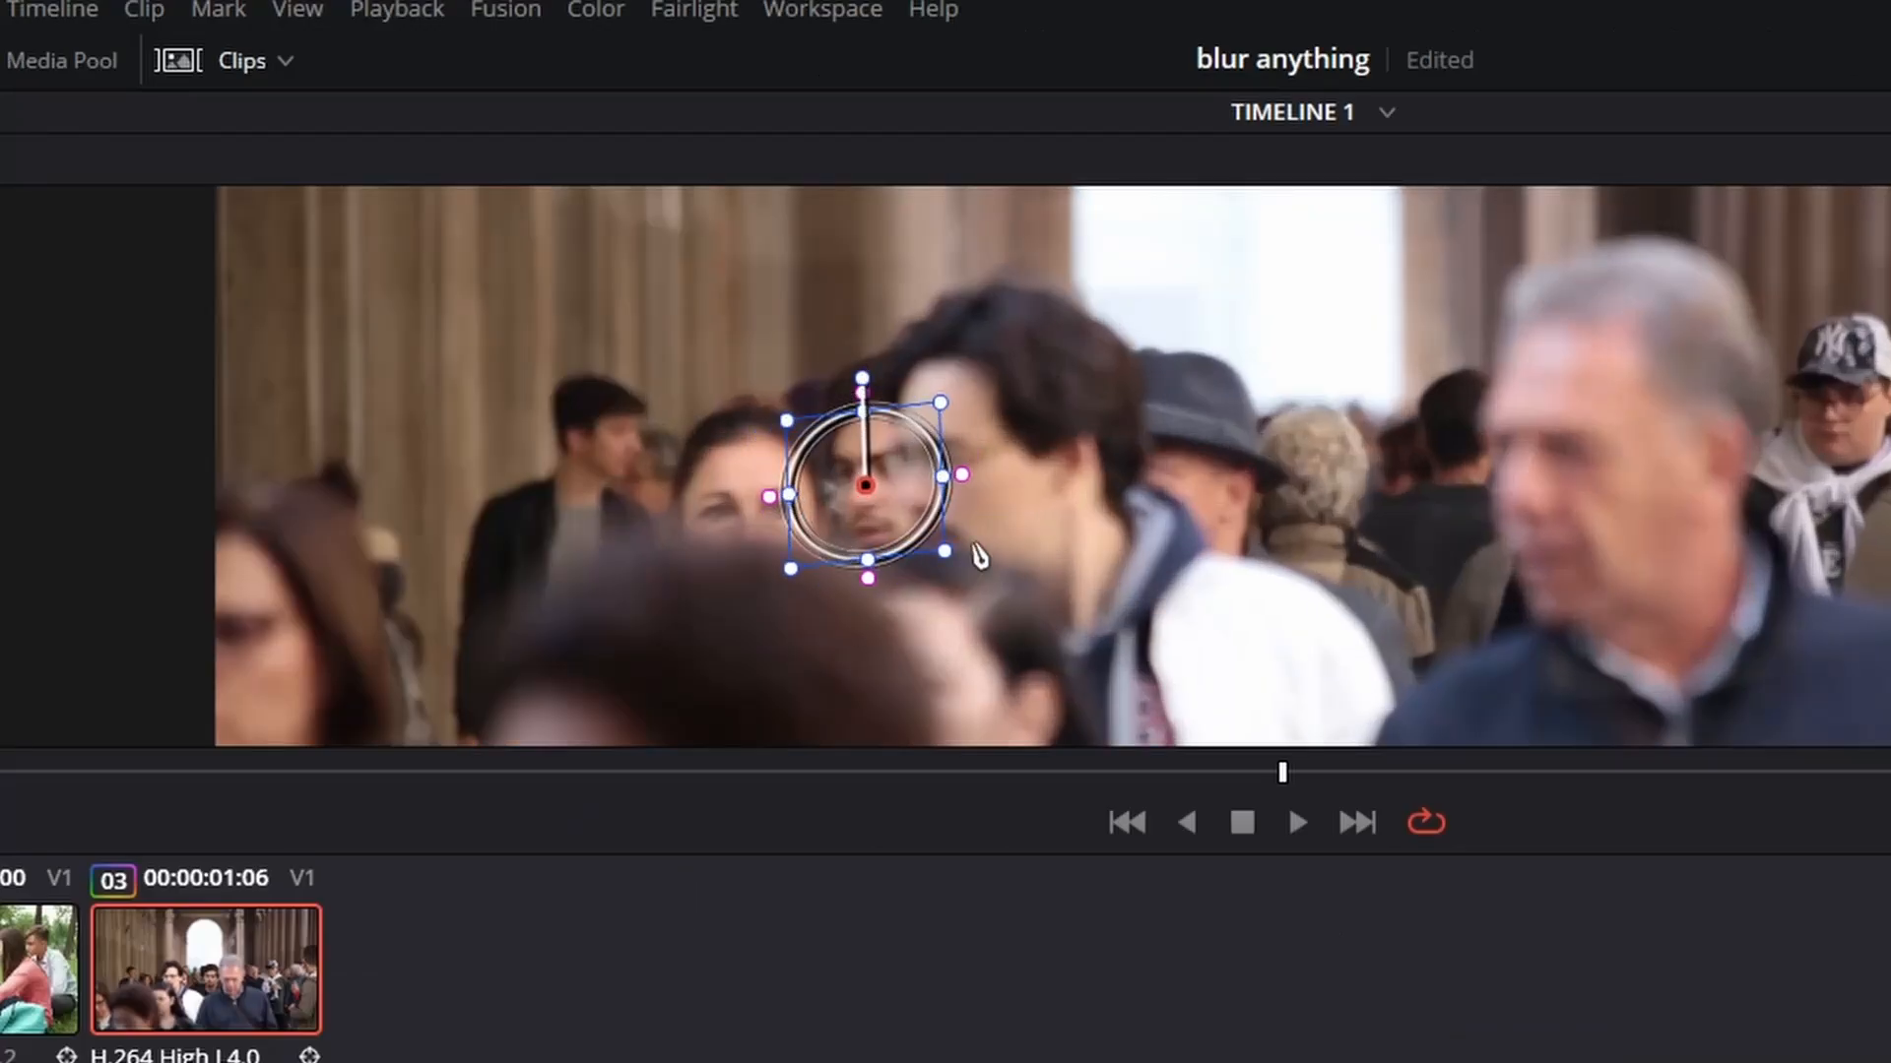
pyautogui.moveTo(943, 476); pyautogui.dragTo(842, 518)
pyautogui.scroll(2, 895, 477)
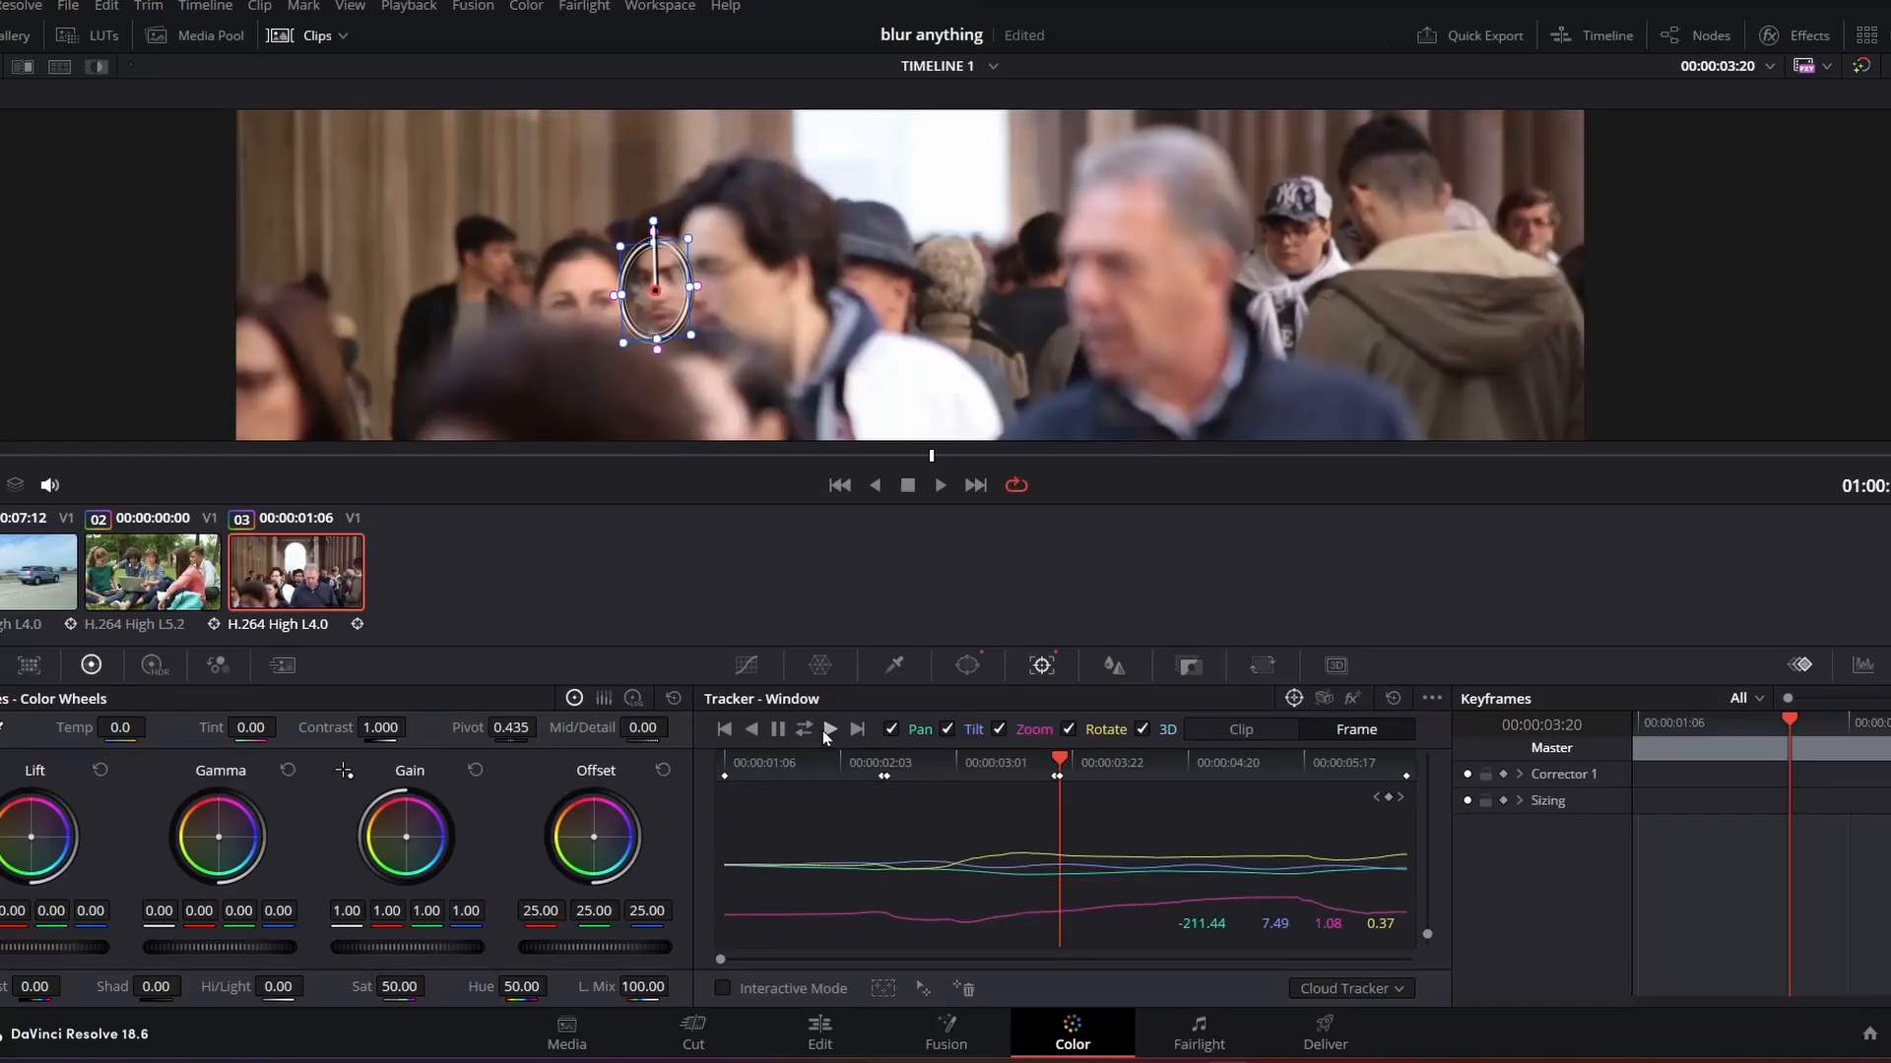
pyautogui.click(828, 731)
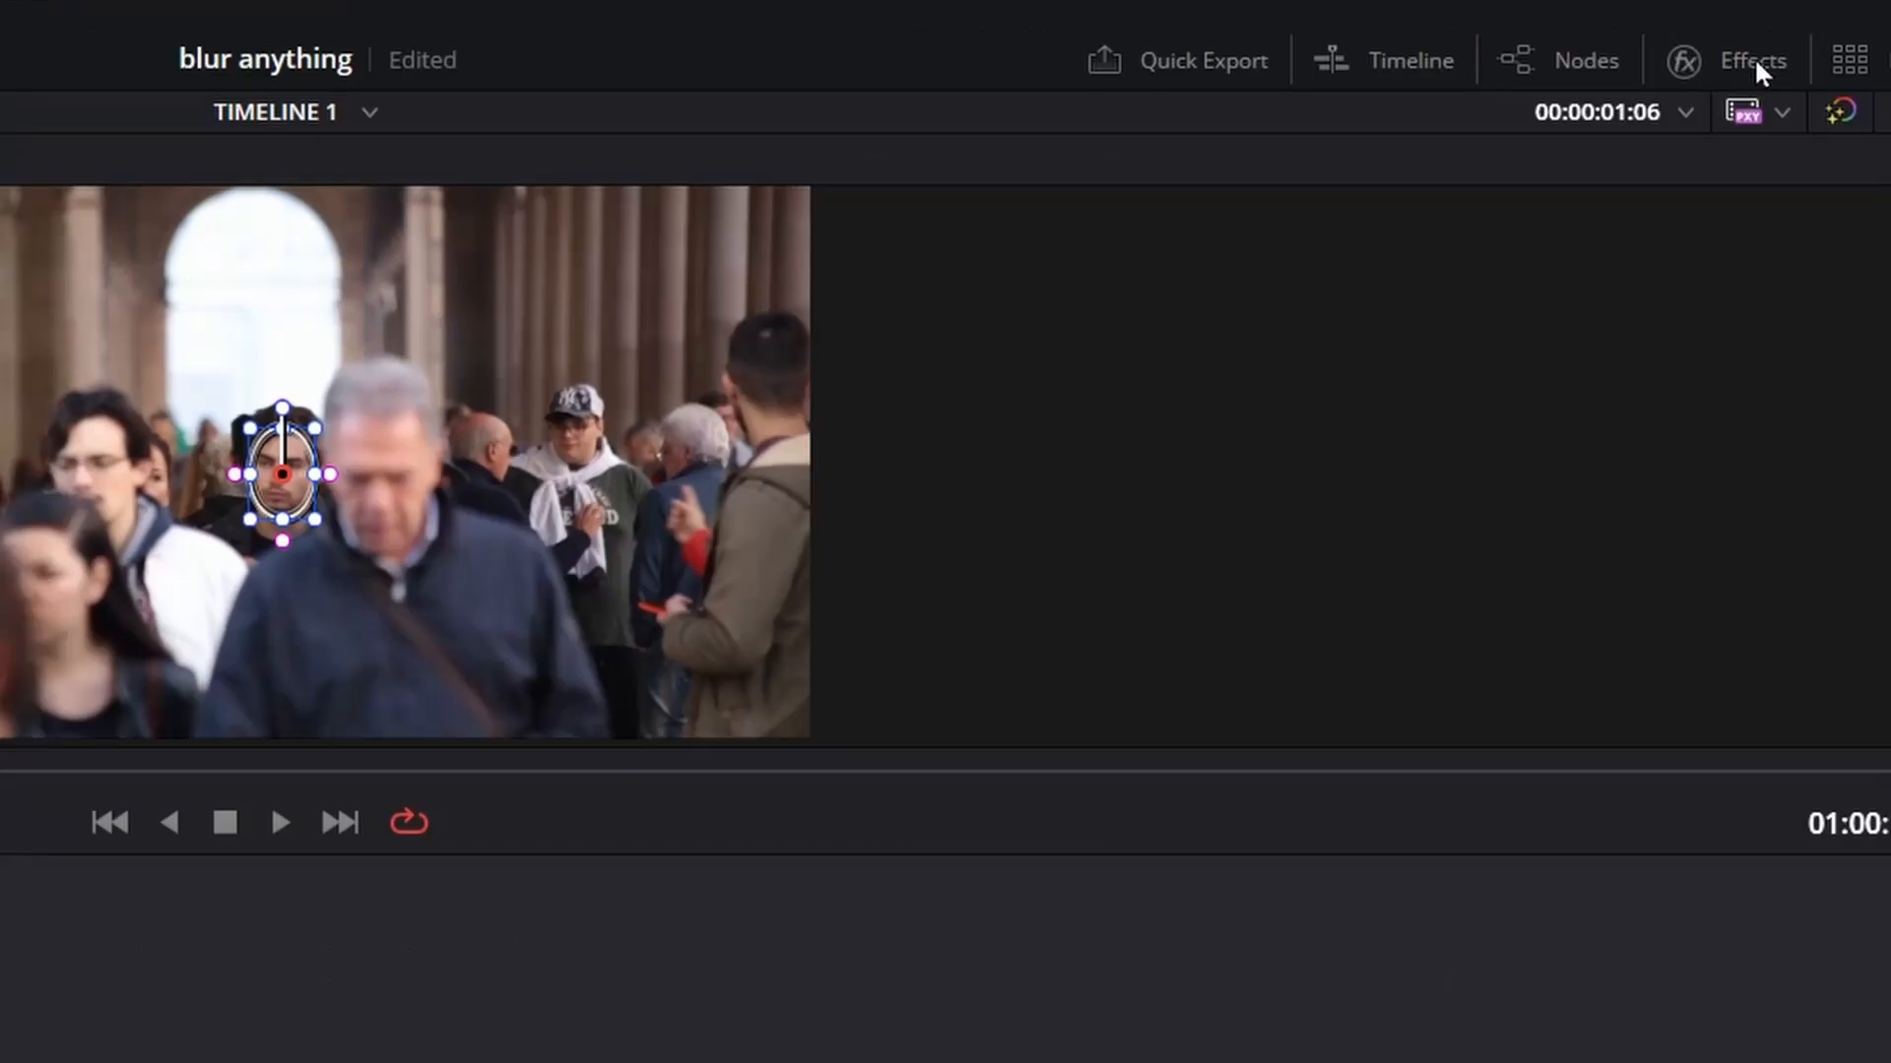
# Step: Show the effects library and node graph, apply Mosaic Blur to node 01 of the people clip, and coarsen its pixelation
pyautogui.click(1756, 61)
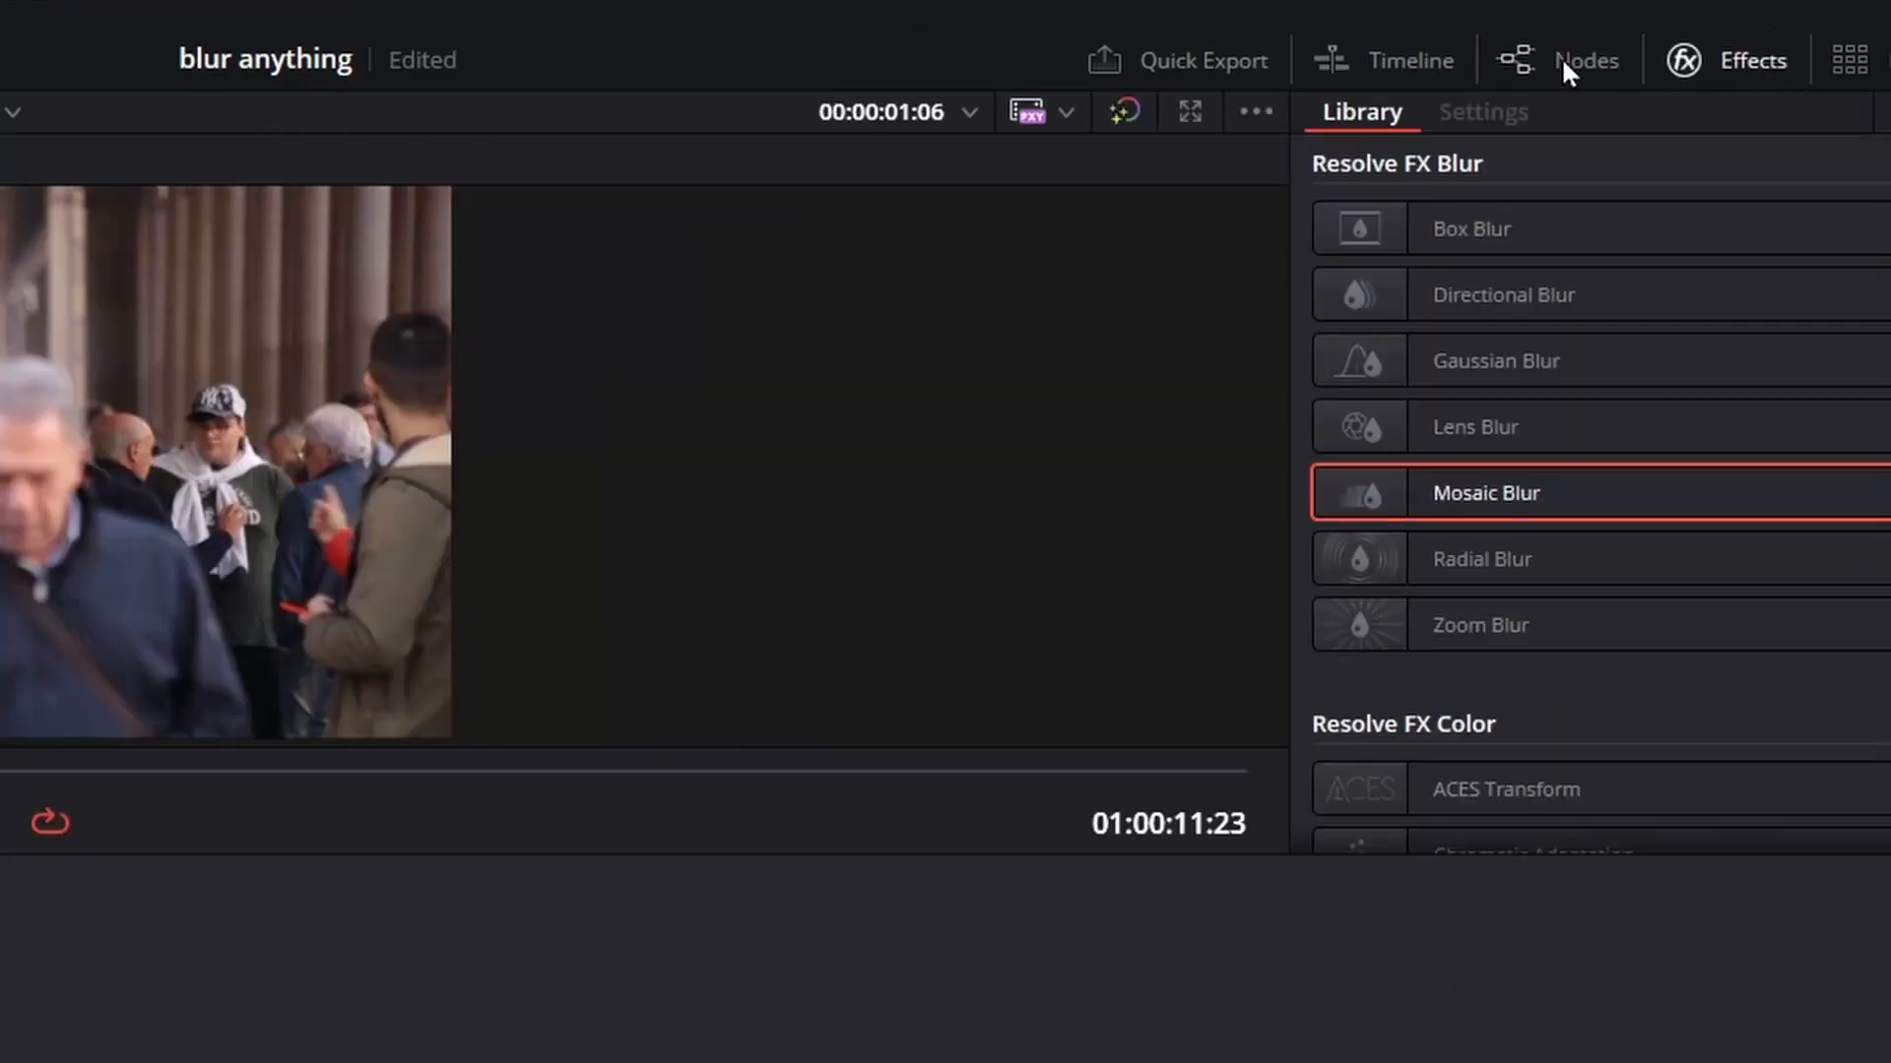
pyautogui.click(1566, 61)
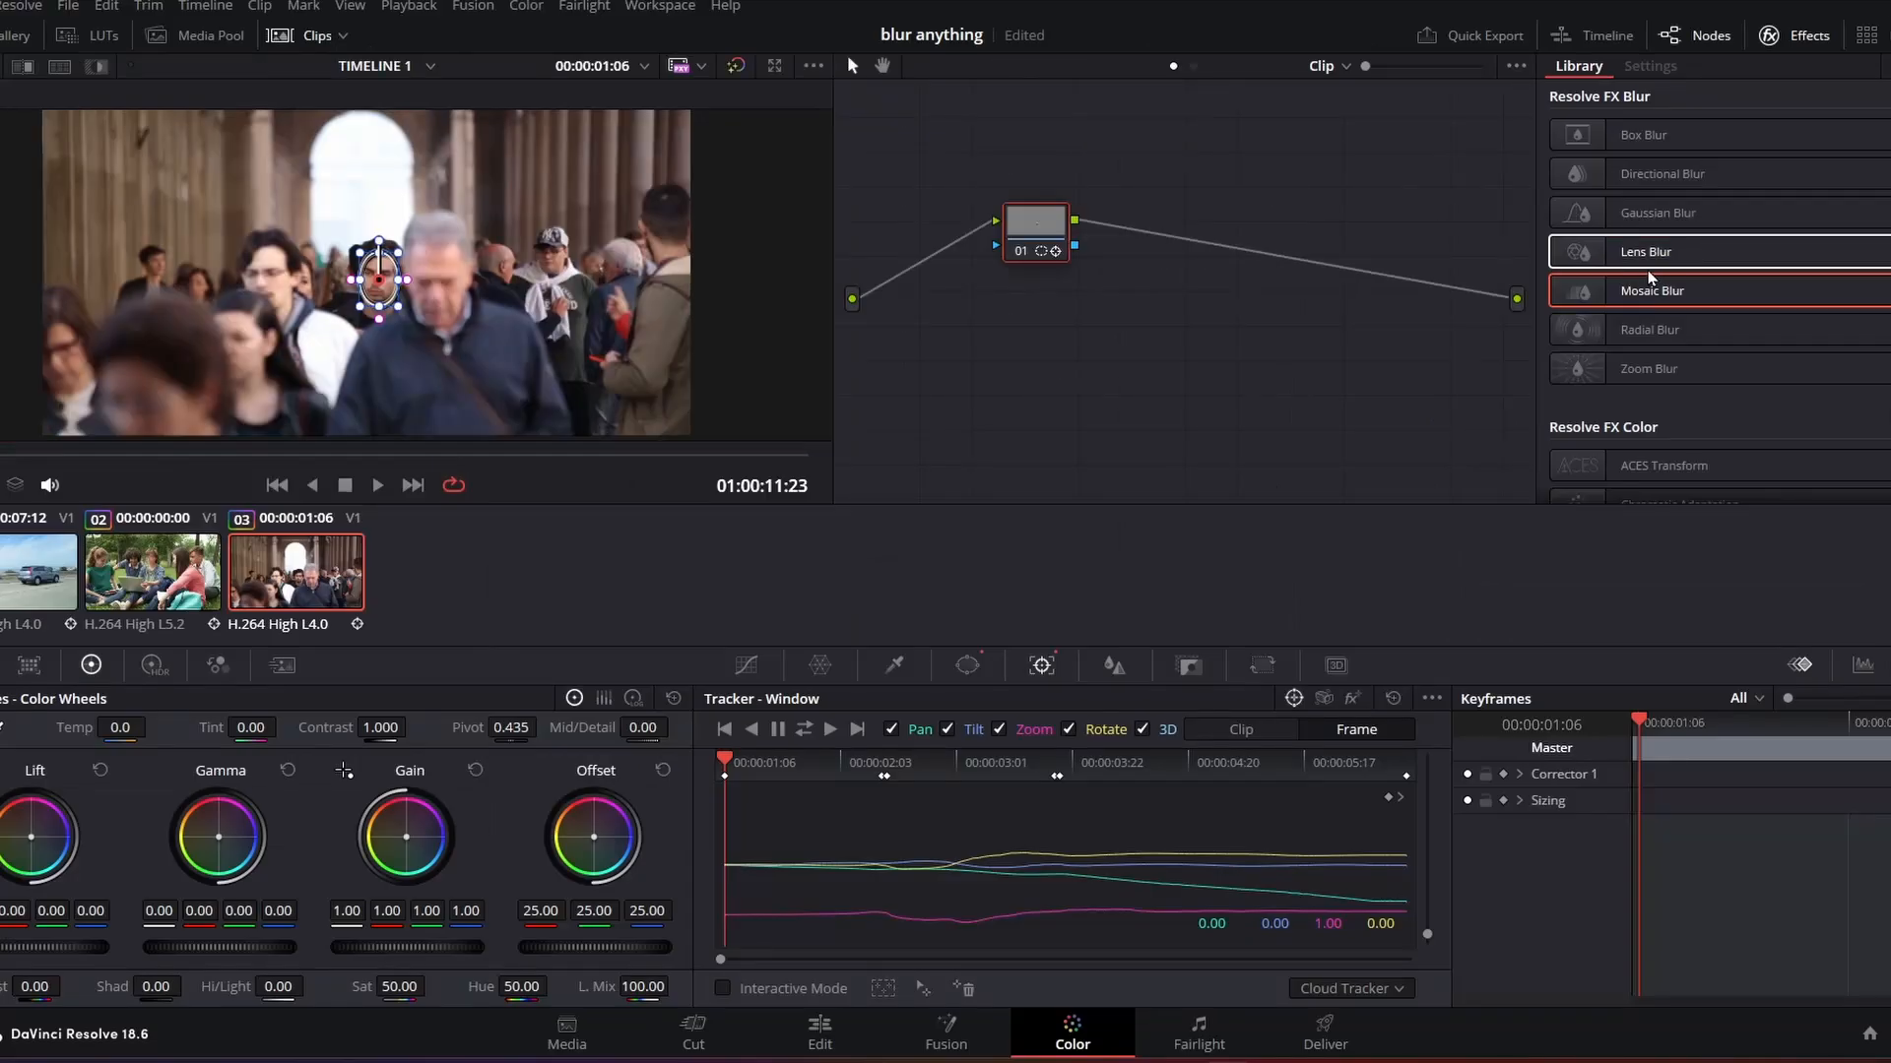
pyautogui.moveTo(1555, 509); pyautogui.dragTo(752, 397)
pyautogui.moveTo(1222, 237); pyautogui.dragTo(1037, 232)
# Step: Play the people clip full screen from the Edit page to check that the mosaic follows the face and disappears while it is hidden
pyautogui.click(823, 1032)
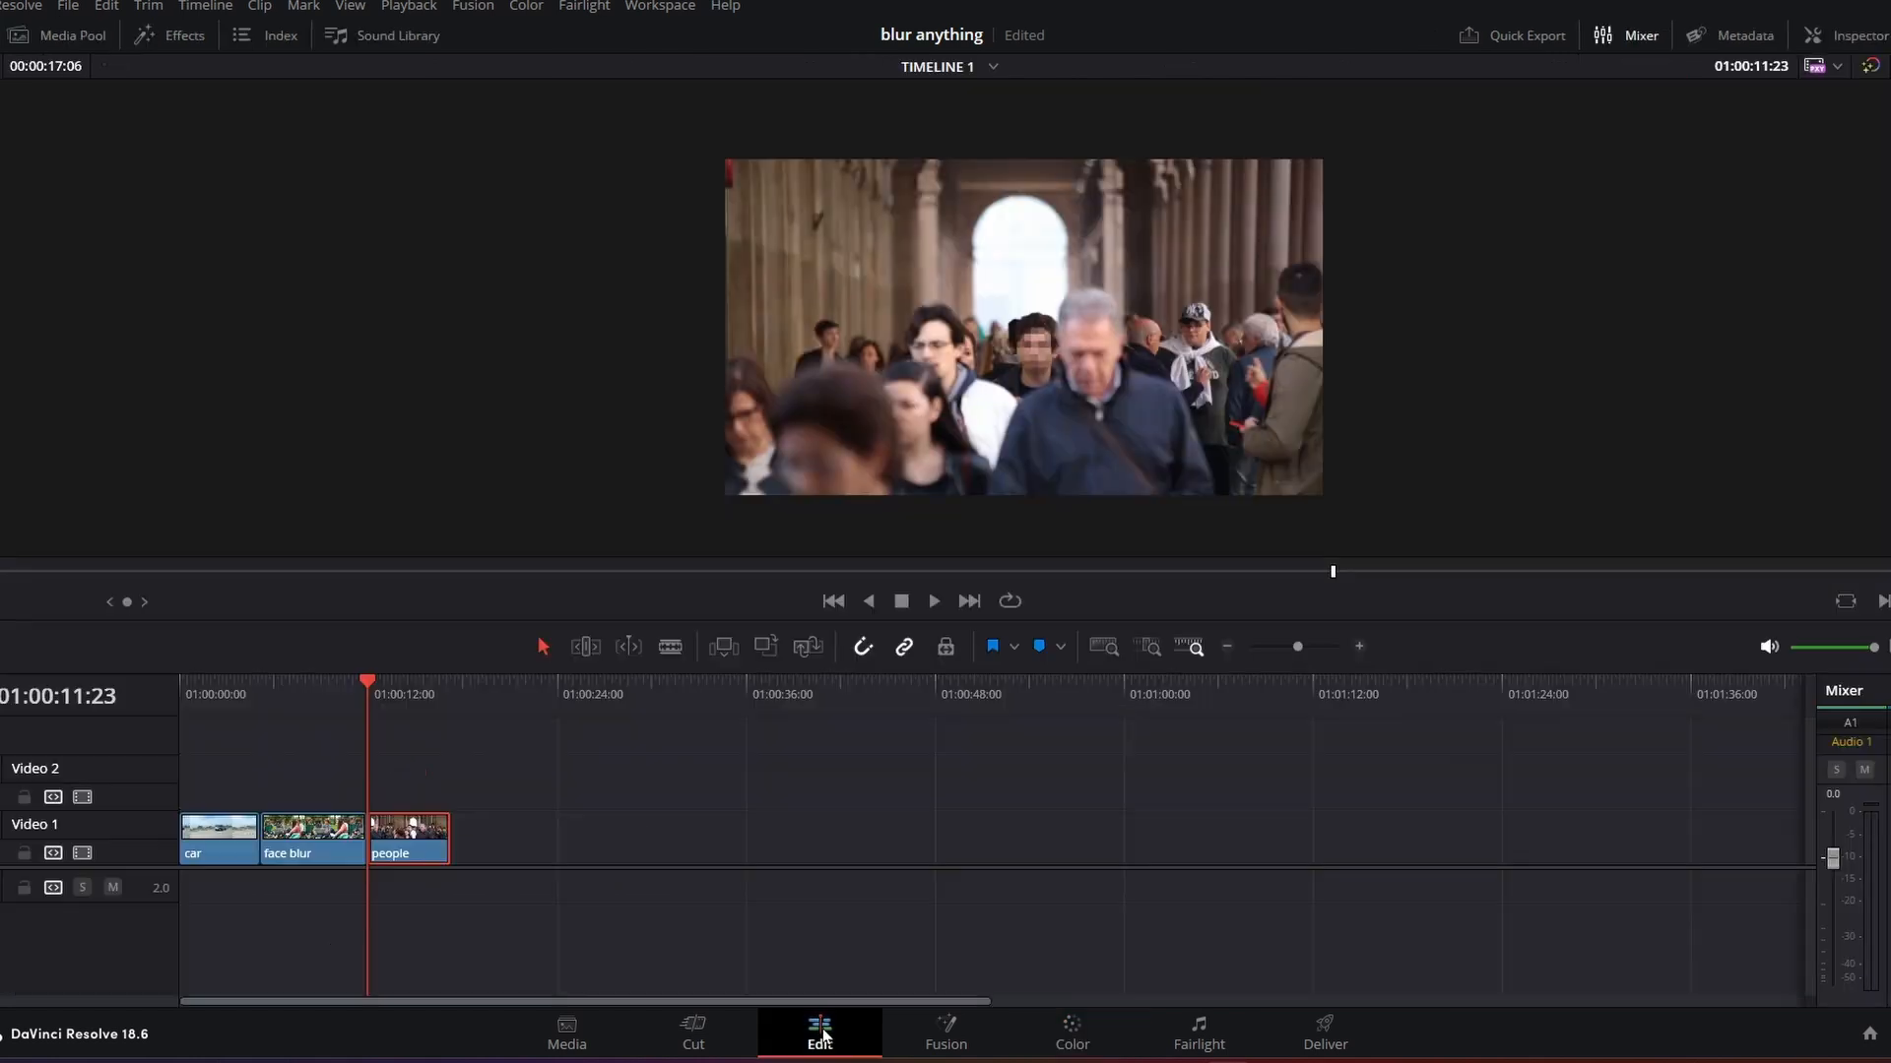
pyautogui.hotkey('ctrl', 'f')
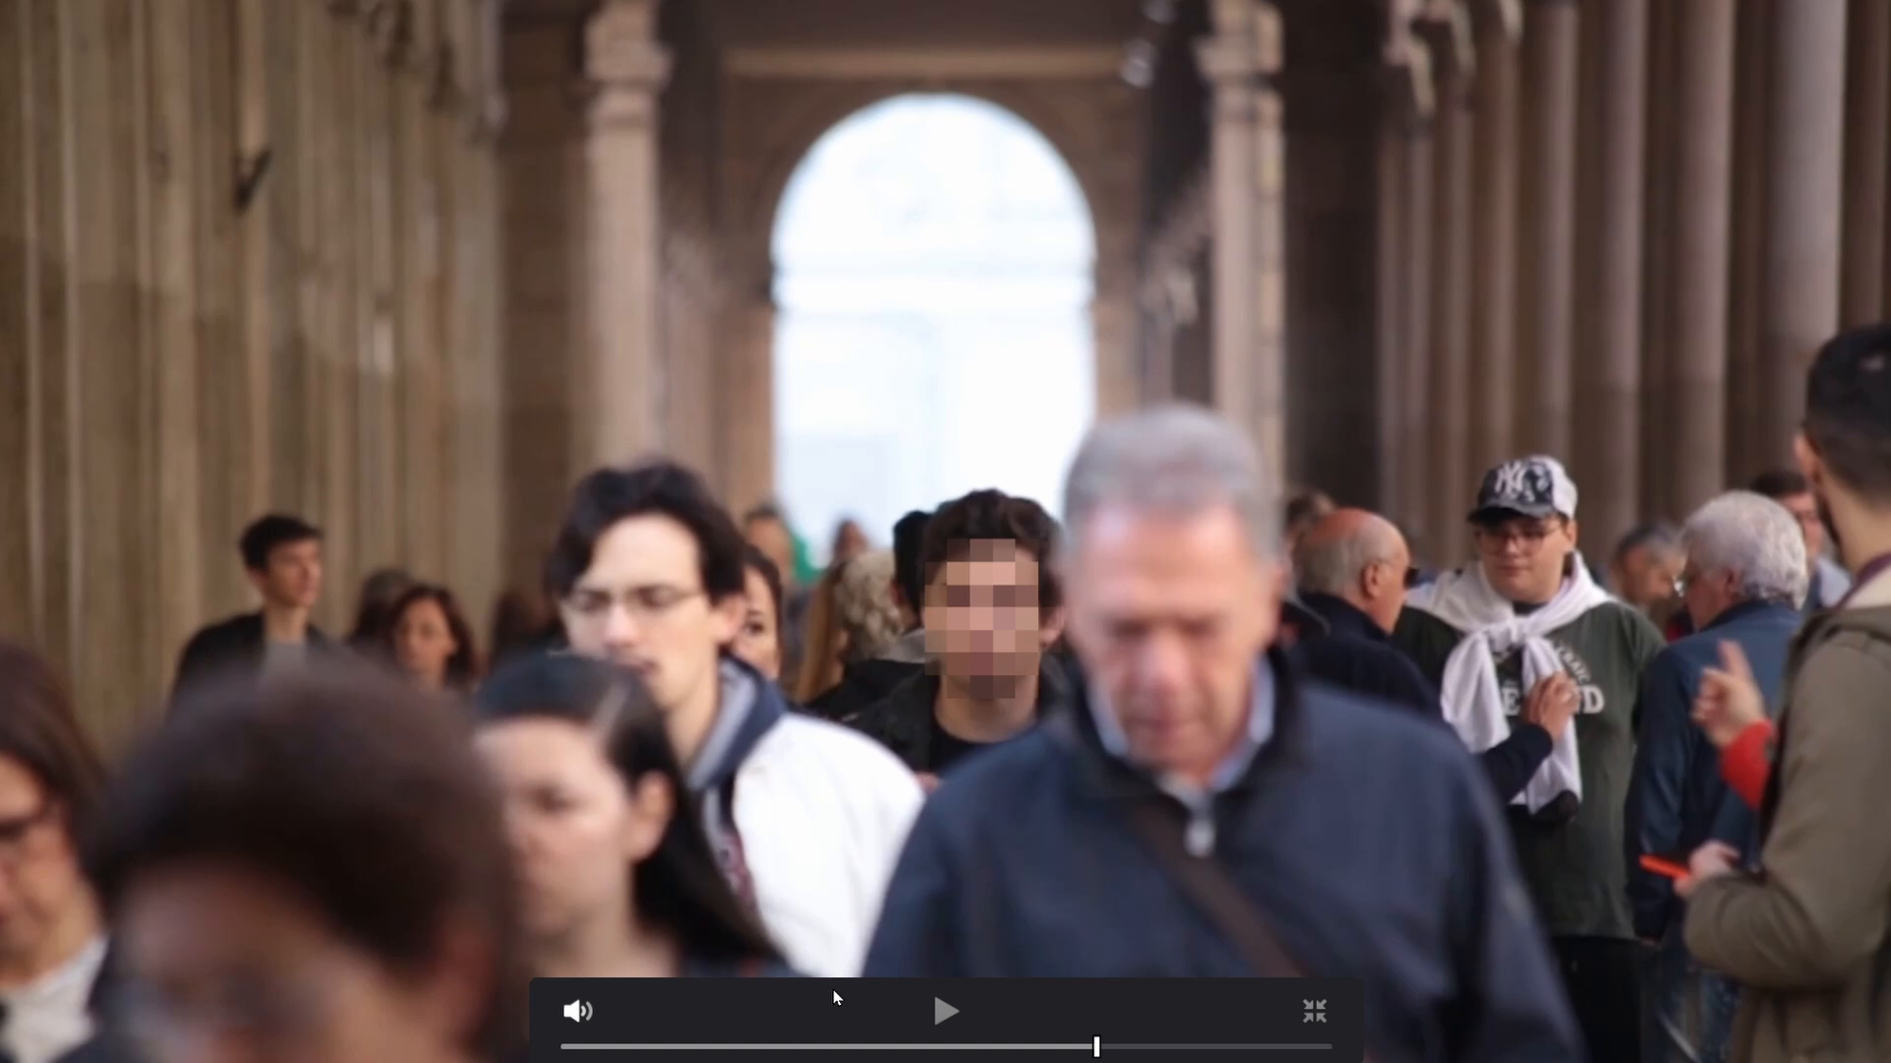
pyautogui.press('space')
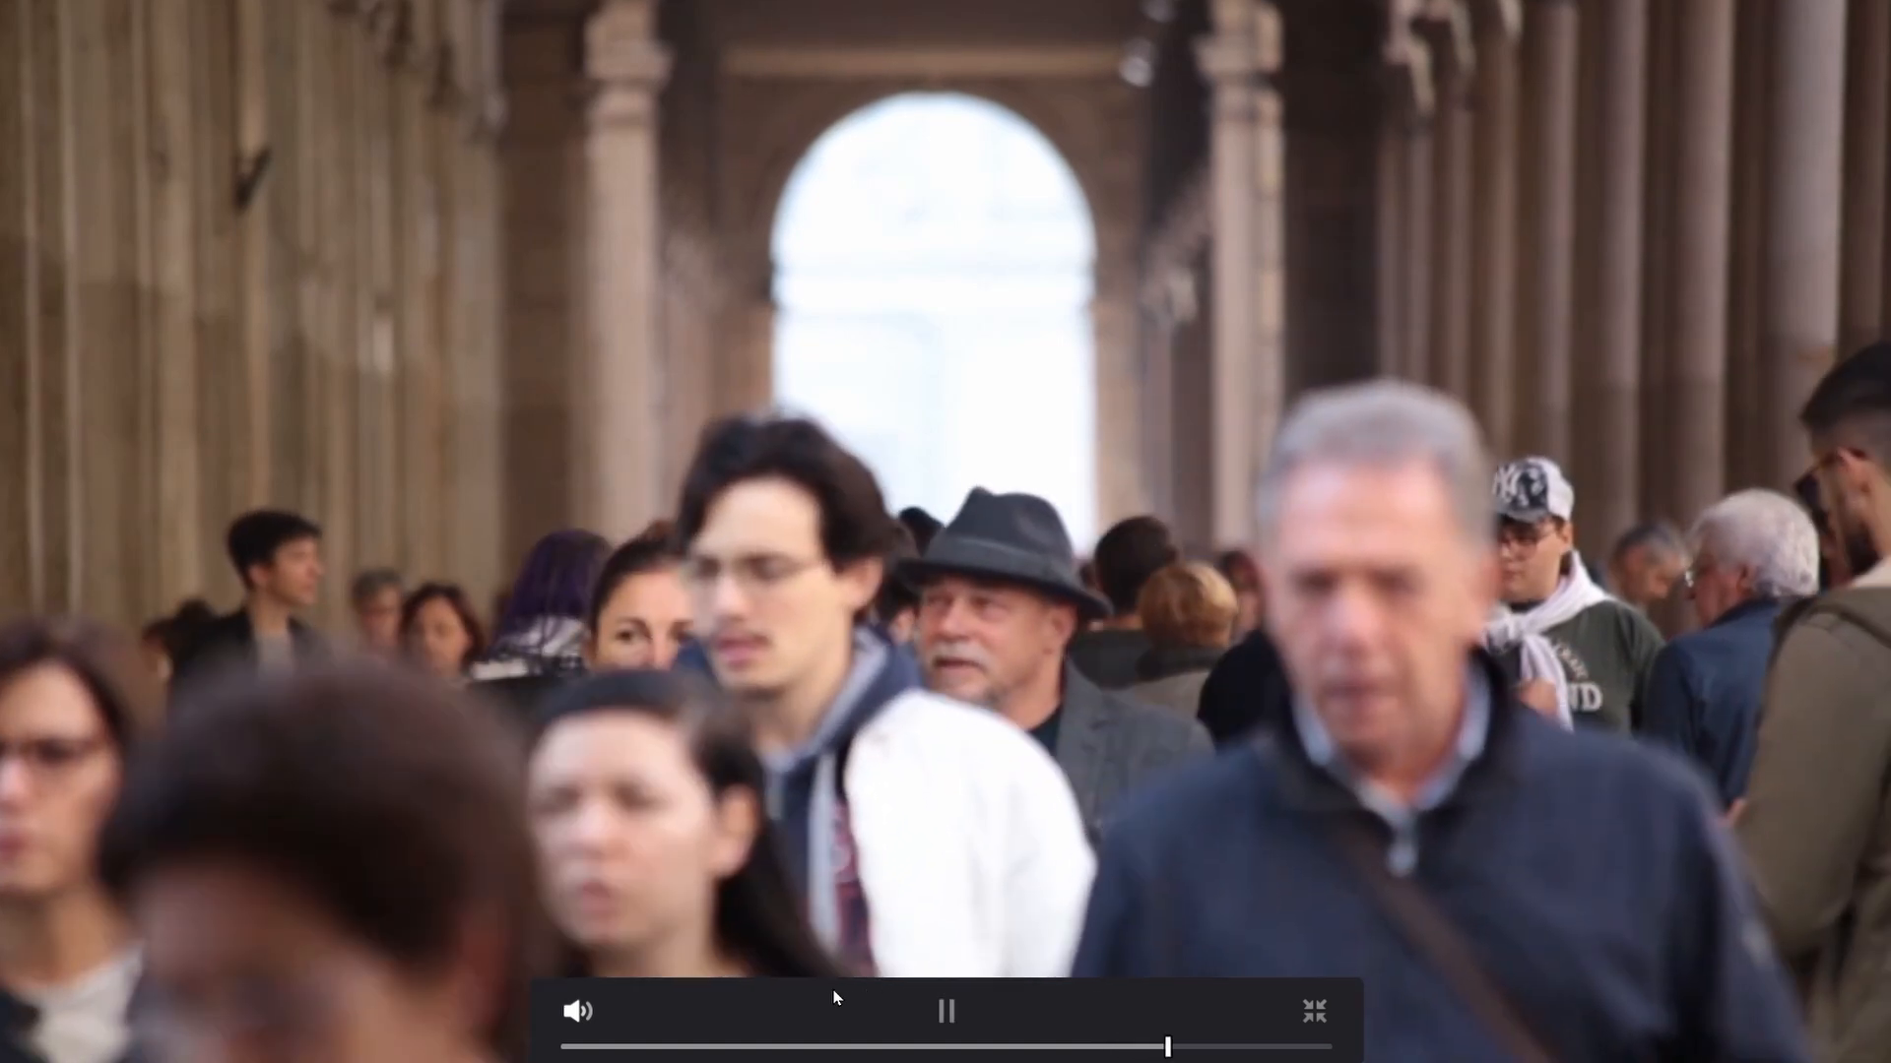
pyautogui.press('space')
pyautogui.press('space')
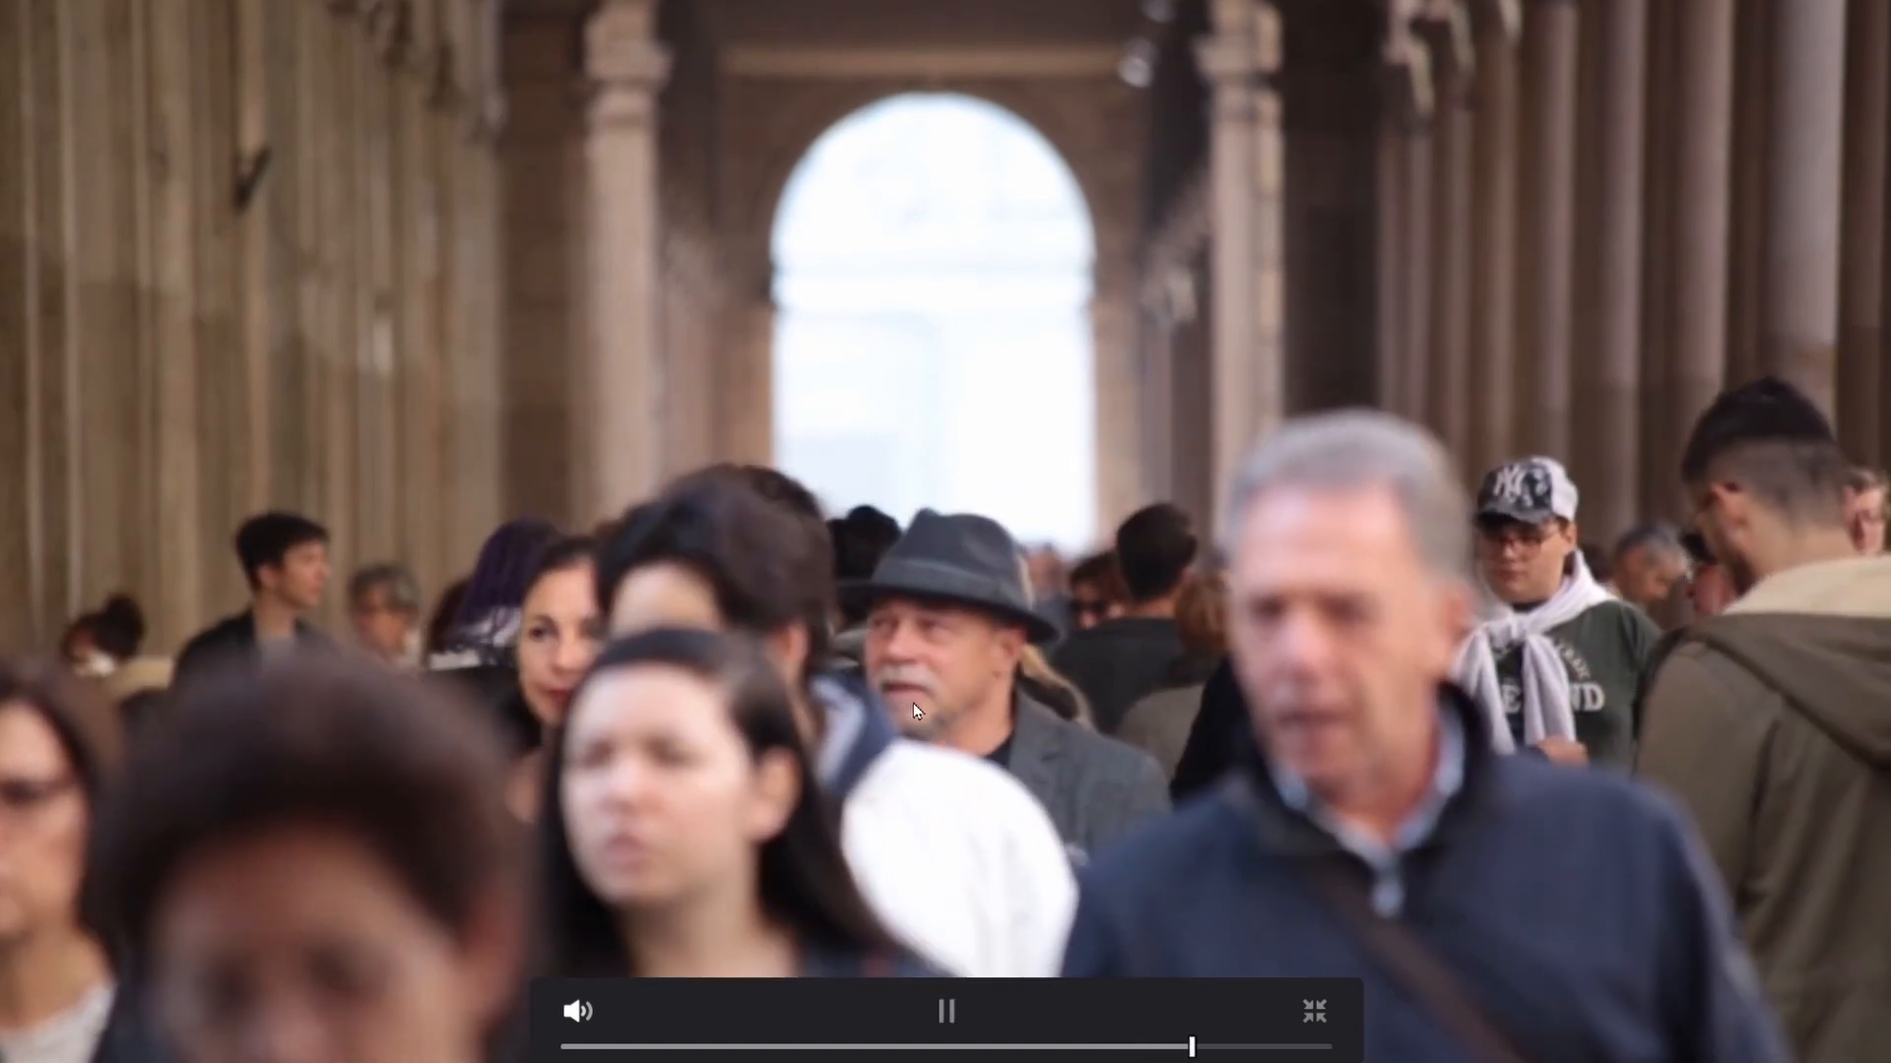
pyautogui.press('space')
pyautogui.press('space')
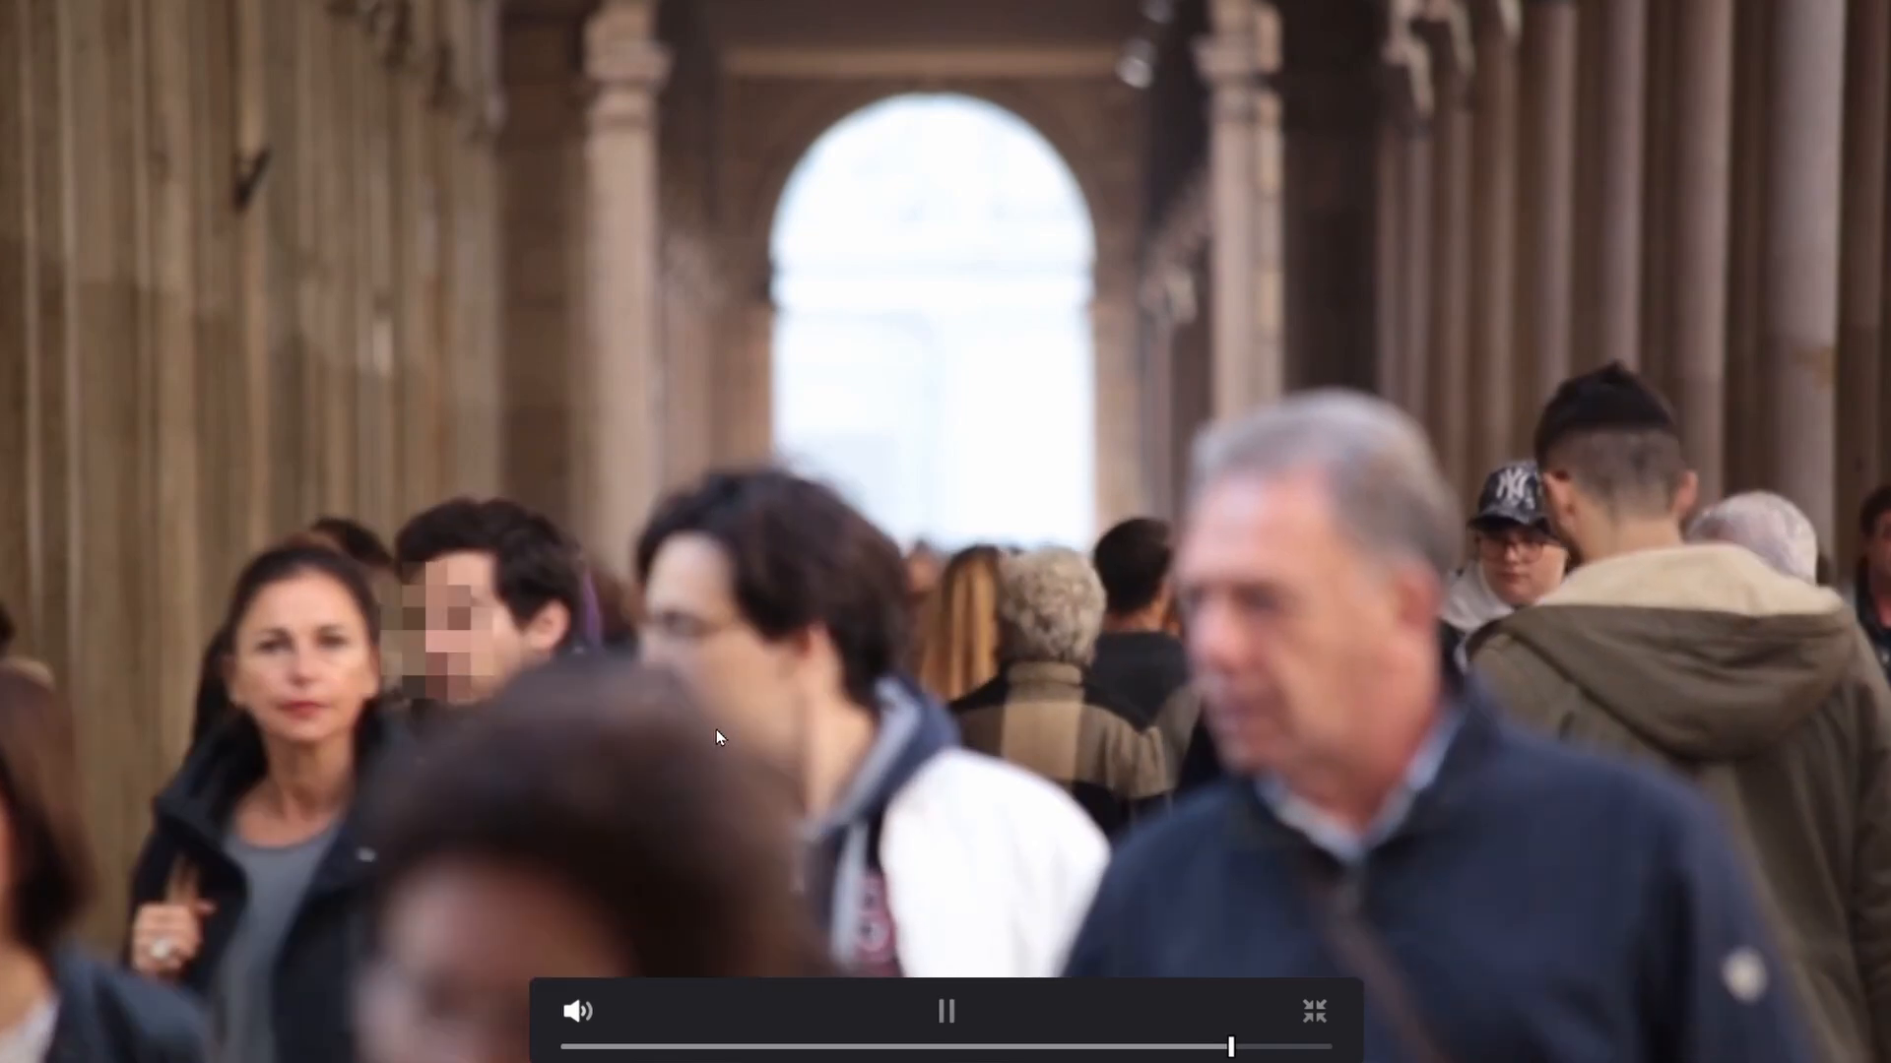